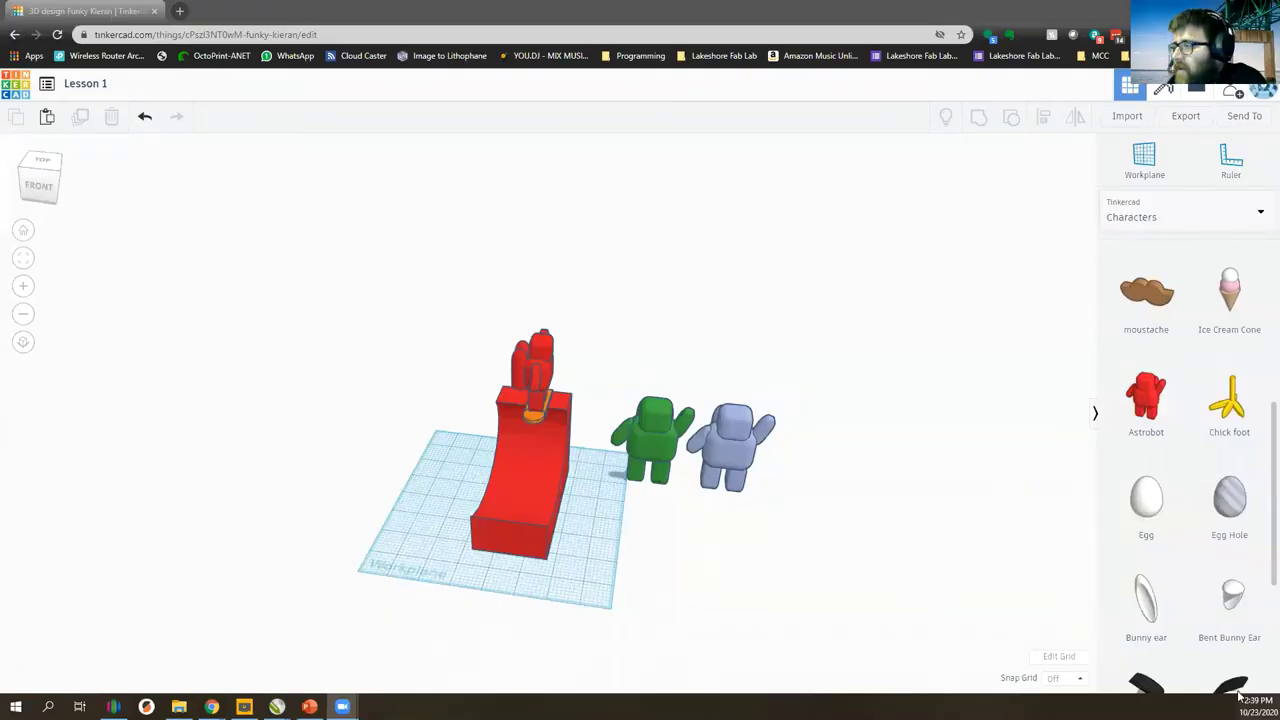
pyautogui.scroll(-2, 571, 486)
pyautogui.scroll(2, 571, 483)
pyautogui.moveTo(628, 551); pyautogui.dragTo(541, 500, button='right')
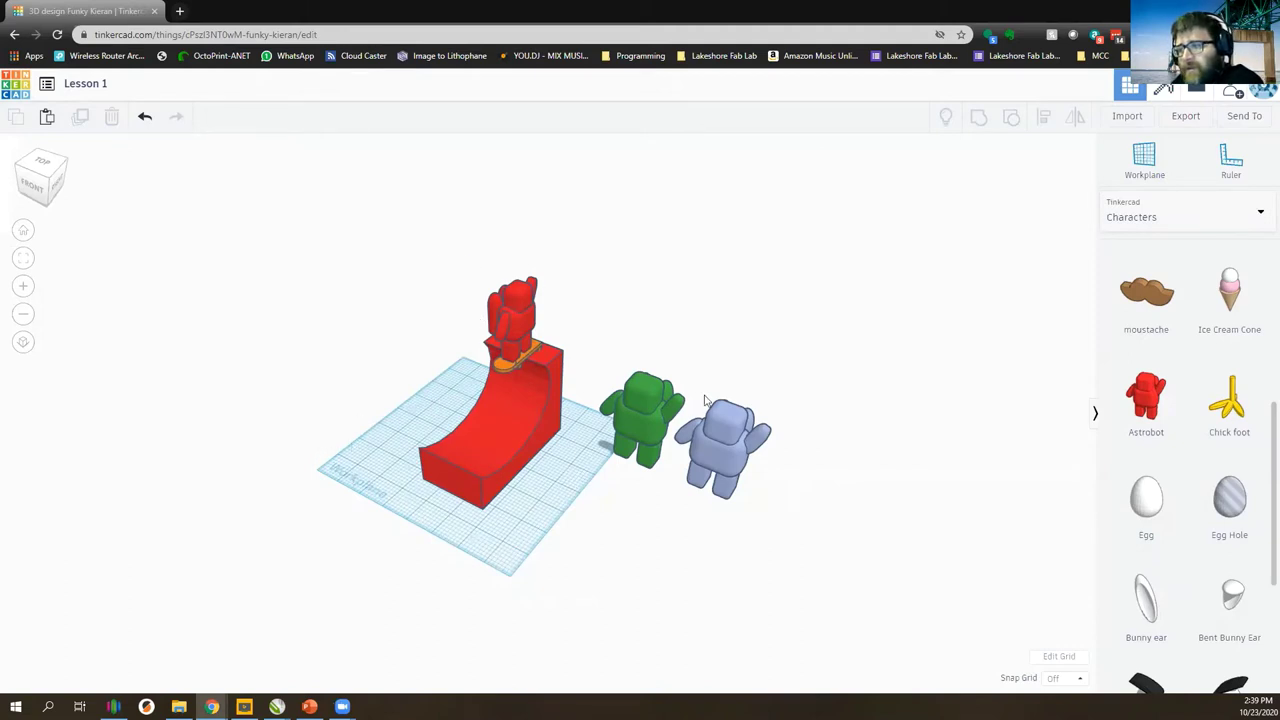
# Open the grid properties and choose the Custom preset for the workplane size.
pyautogui.click(1066, 660)
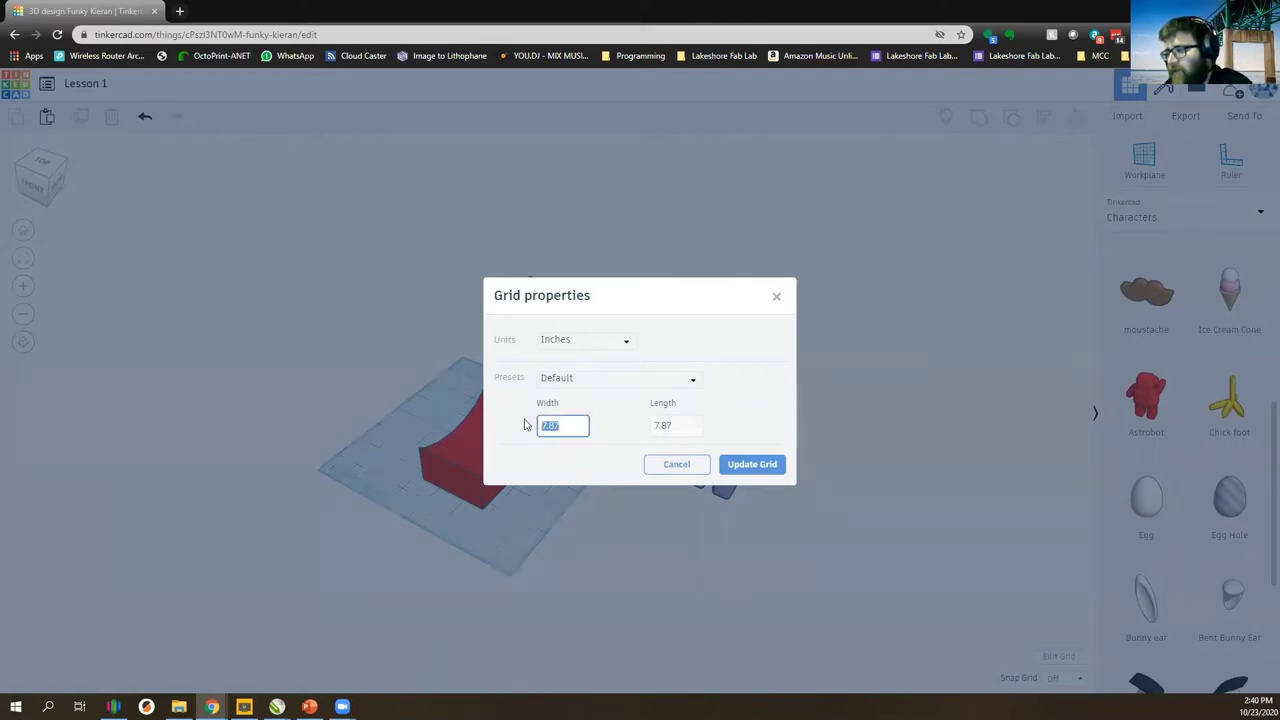
pyautogui.click(580, 426)
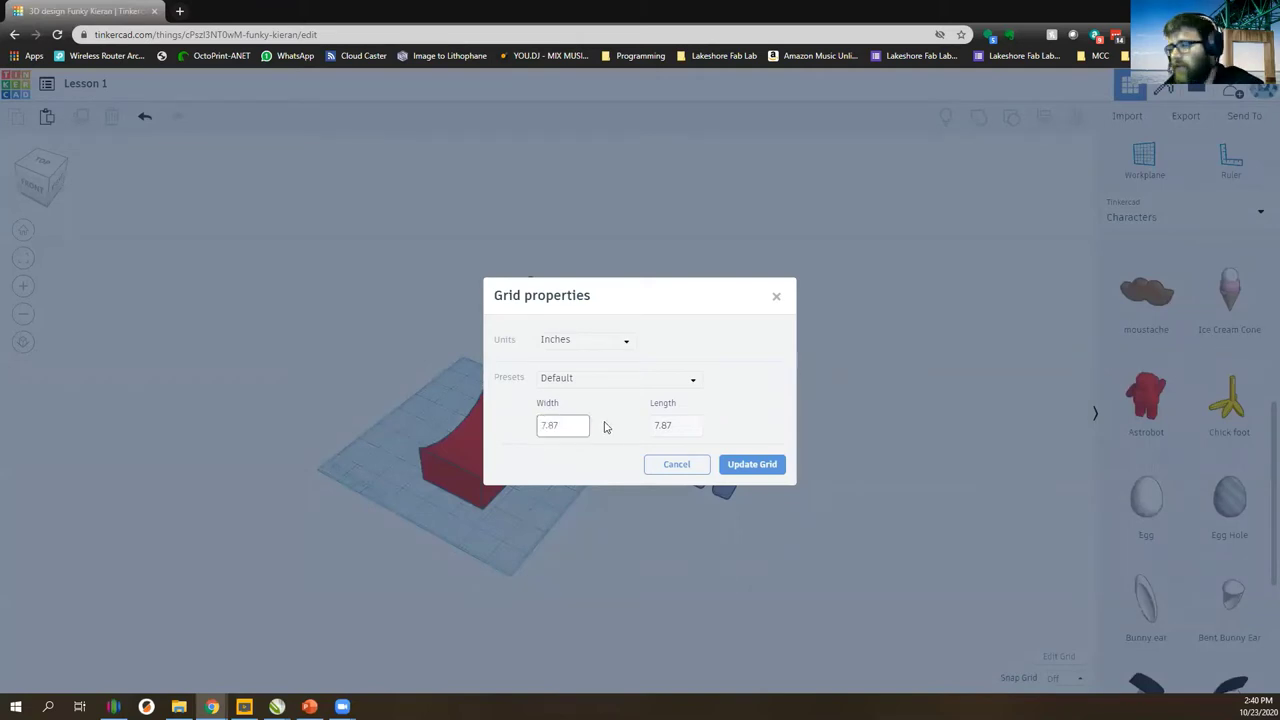
pyautogui.click(524, 432)
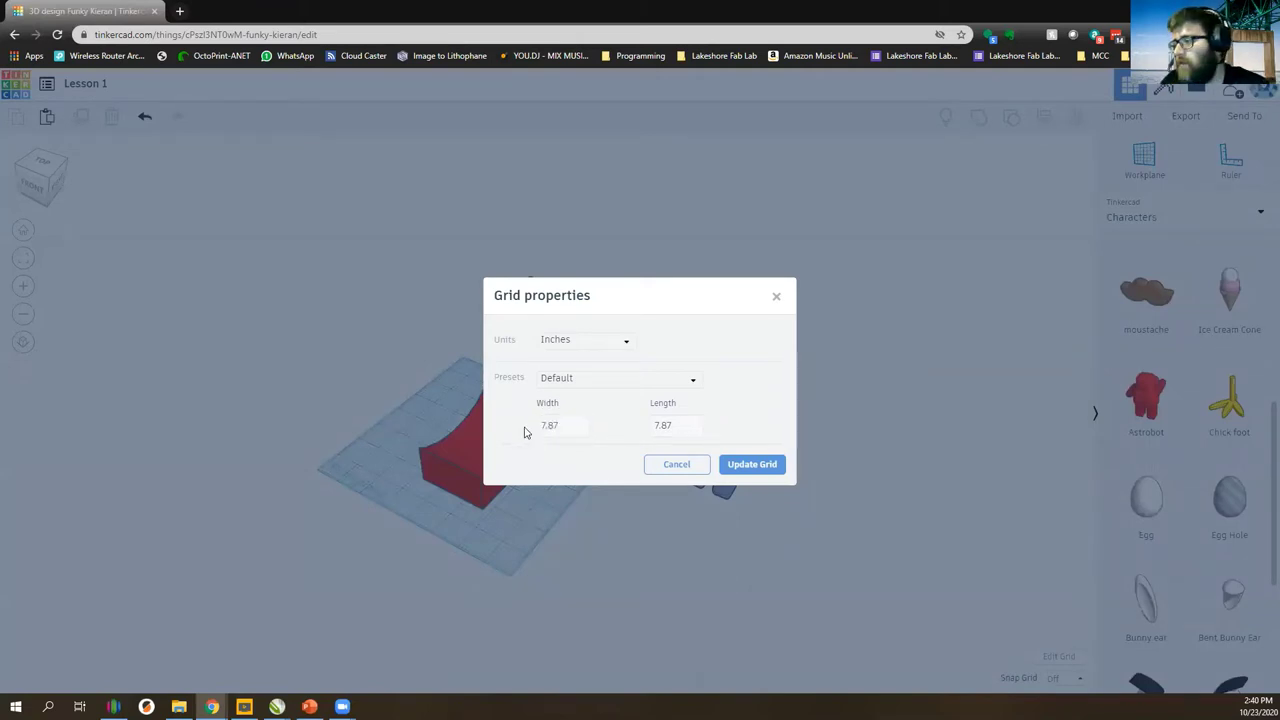
pyautogui.click(569, 380)
pyautogui.scroll(-3, 620, 460)
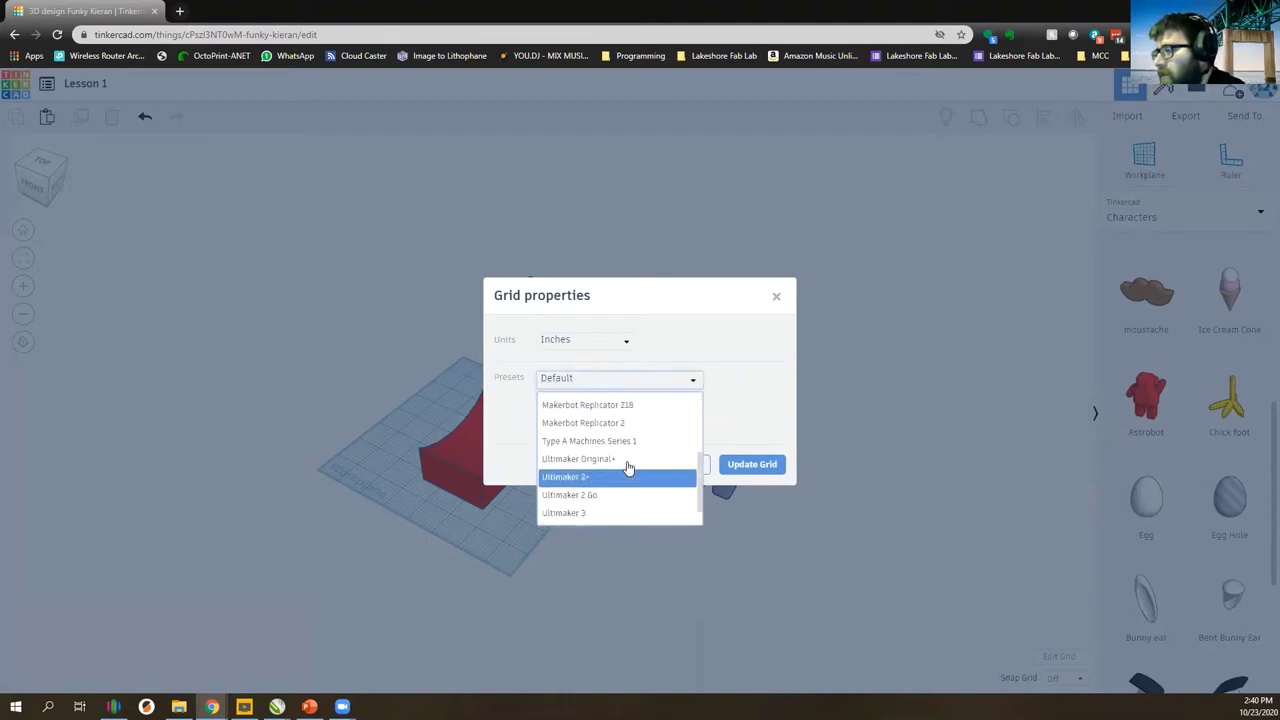
pyautogui.scroll(3, 645, 445)
pyautogui.scroll(-3, 645, 466)
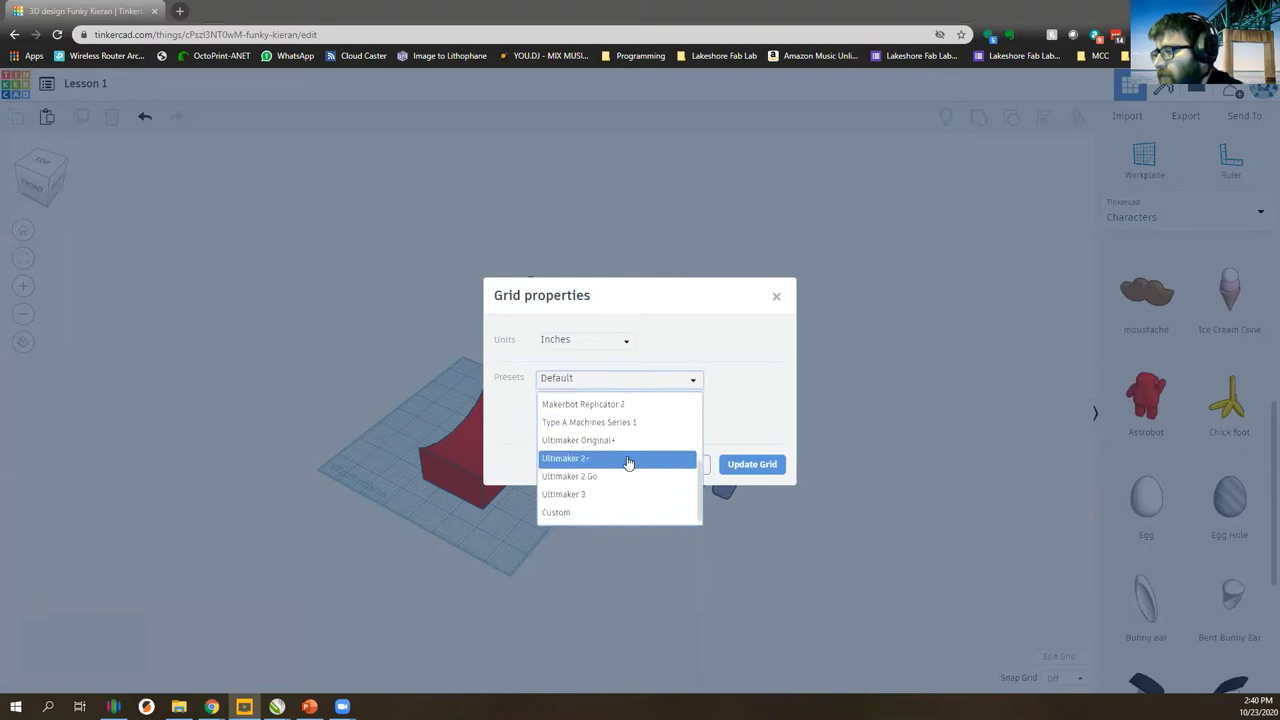
pyautogui.scroll(3, 648, 466)
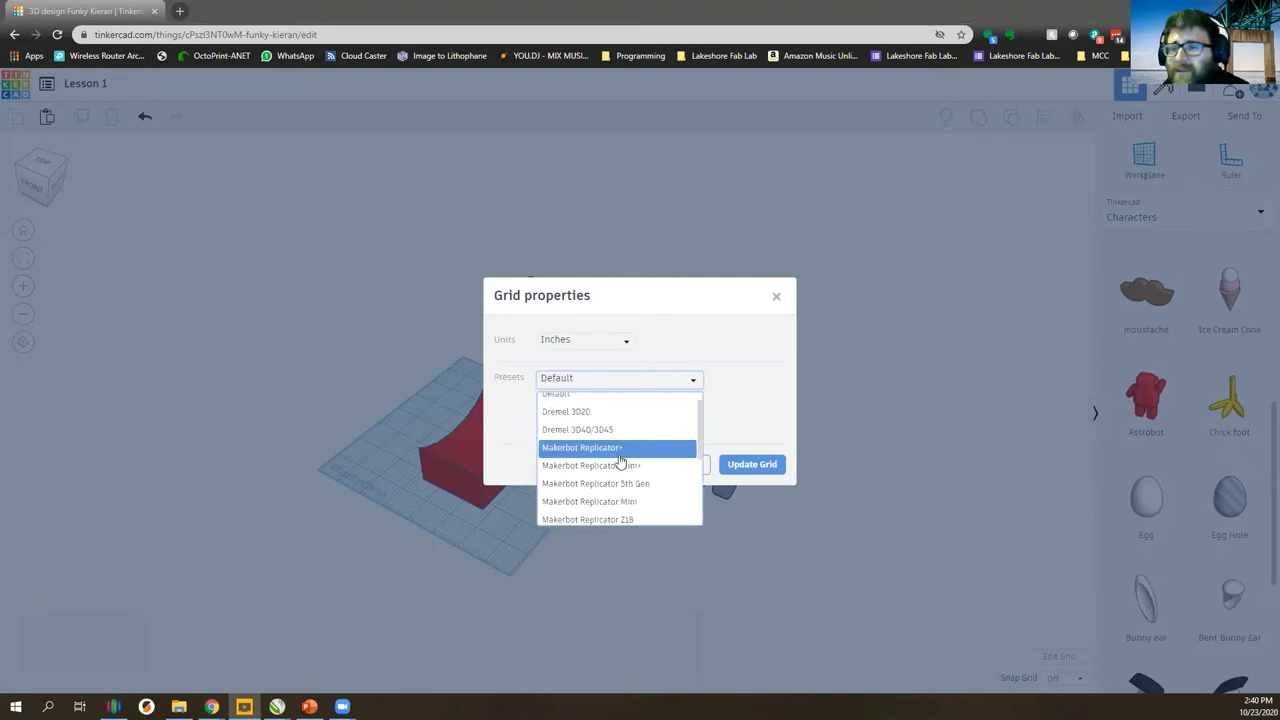
pyautogui.scroll(-3, 616, 456)
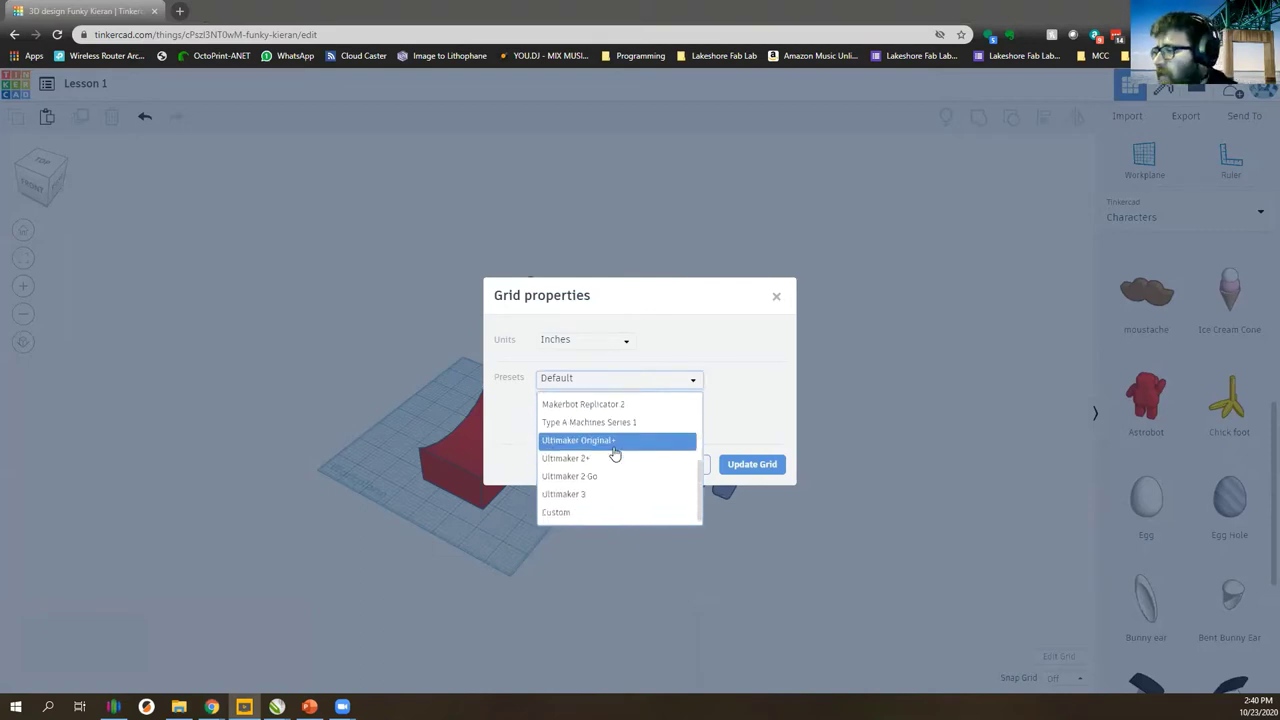
pyautogui.click(584, 512)
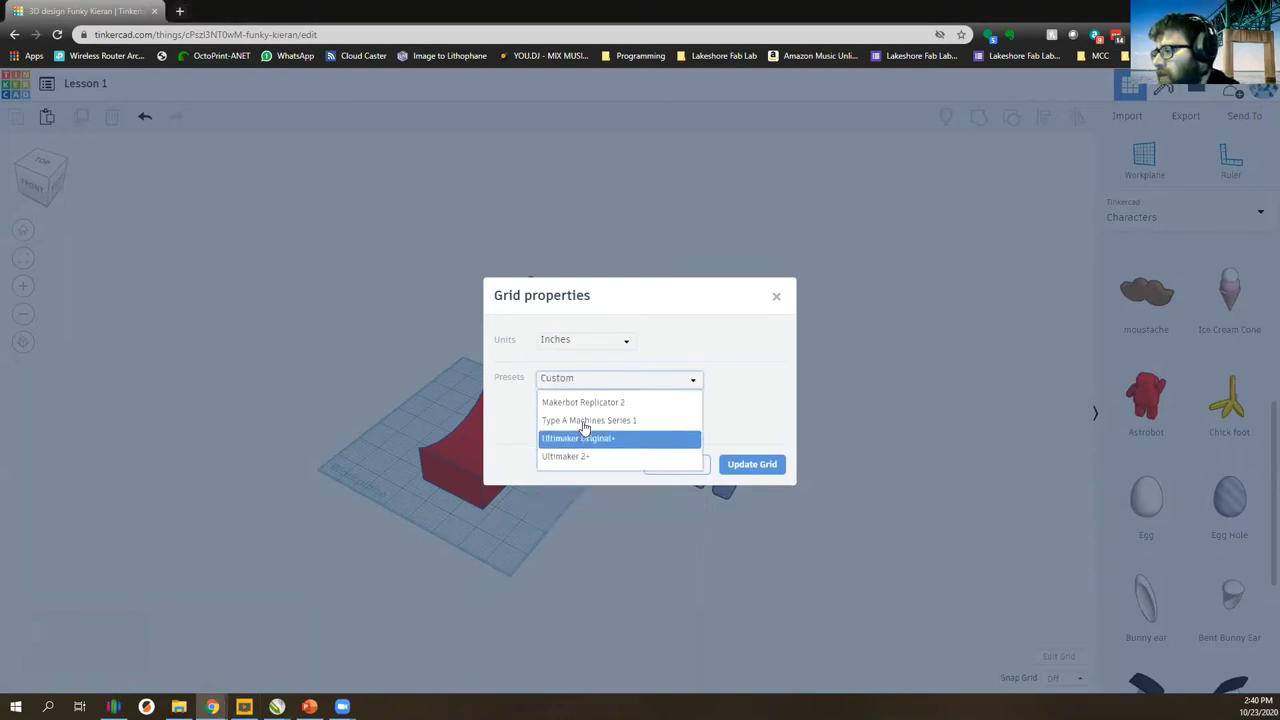
# Set the workplane grid's width and length to 14 inches each and update the grid.
pyautogui.moveTo(568, 425); pyautogui.dragTo(482, 438)
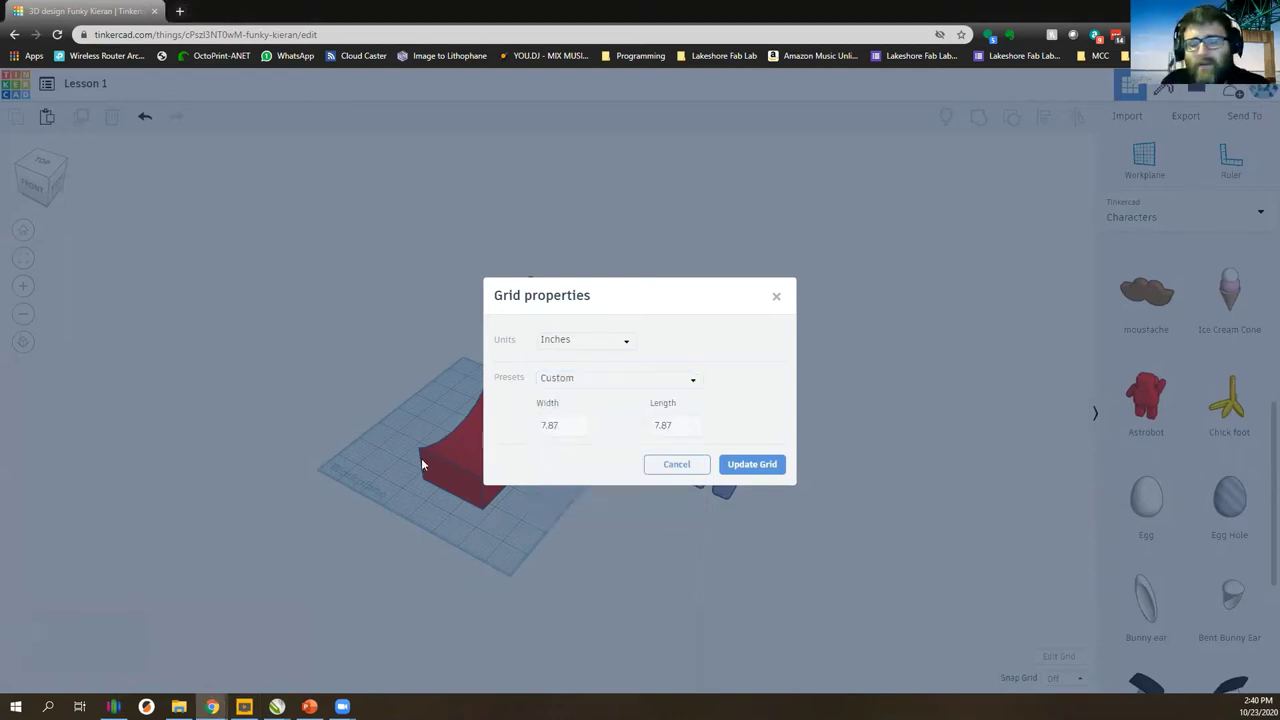
pyautogui.click(572, 424)
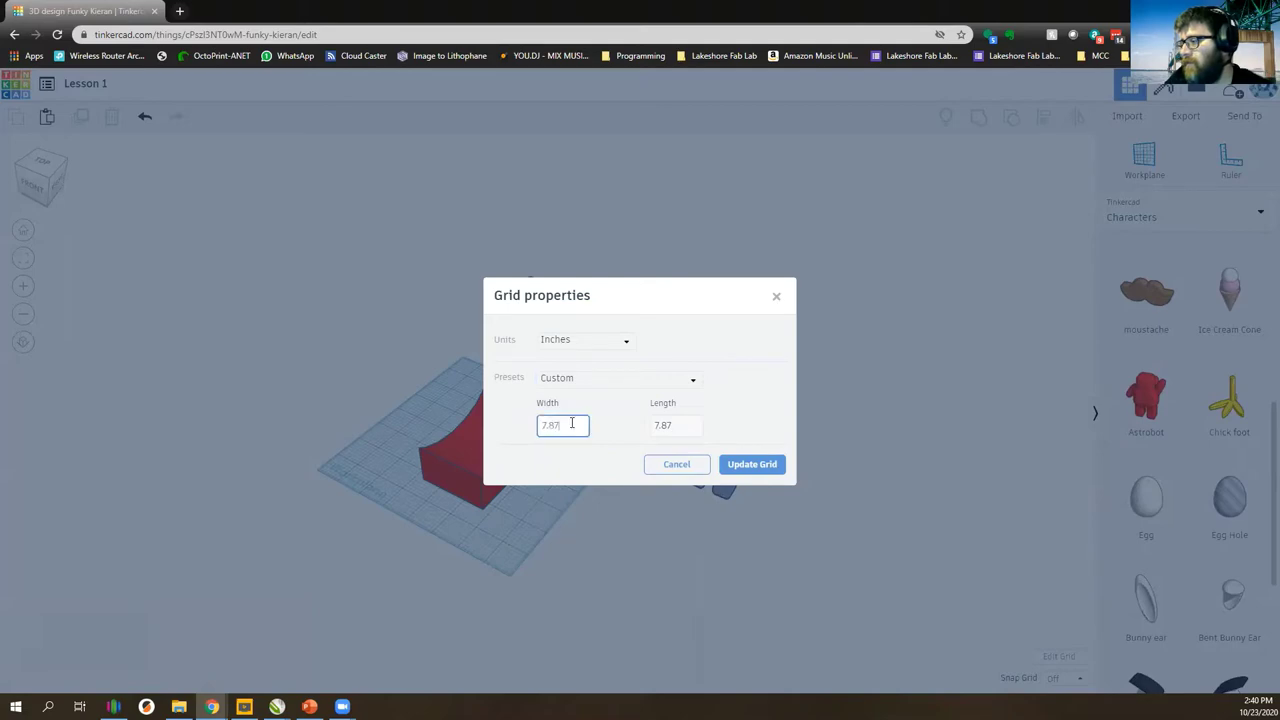
pyautogui.write('14')
pyautogui.press('Tab')
pyautogui.write('14')
pyautogui.press('Tab')
pyautogui.click(752, 464)
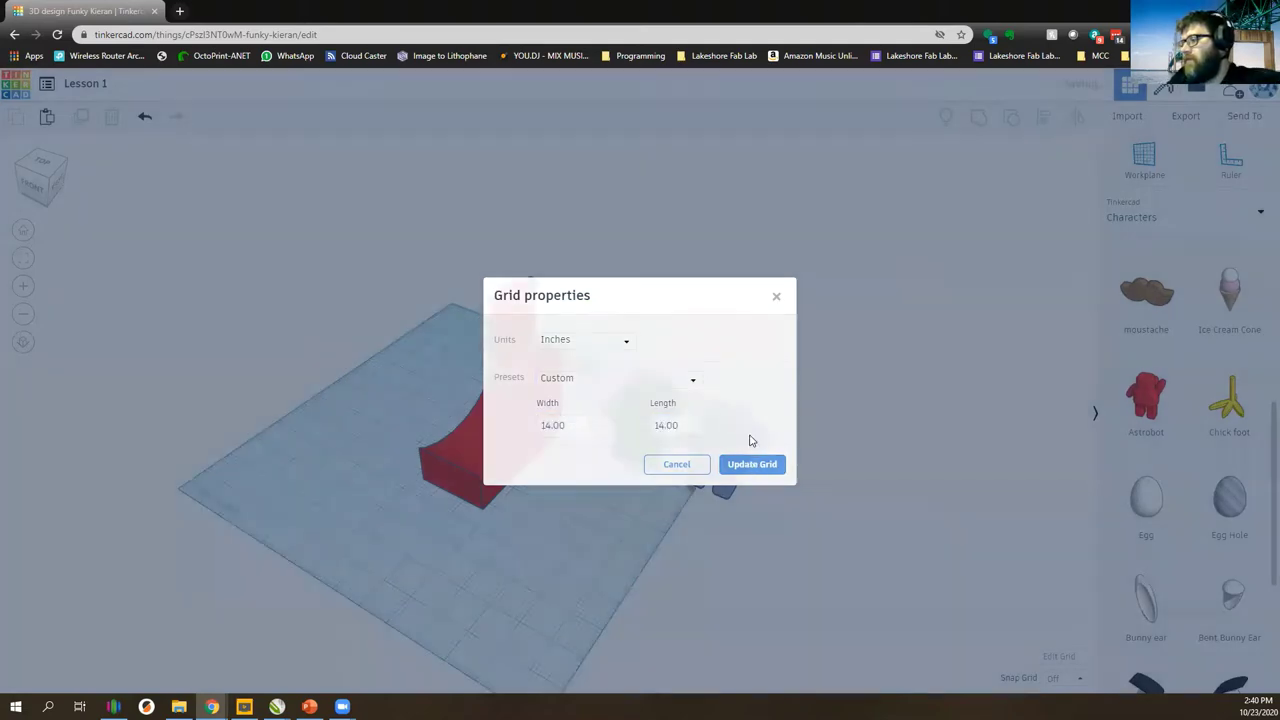
# Move the ramp with its skateboarding astrobot toward the far corner of the enlarged workplane.
pyautogui.moveTo(402, 248); pyautogui.dragTo(598, 602)
pyautogui.moveTo(555, 437); pyautogui.dragTo(615, 426)
pyautogui.moveTo(625, 460); pyautogui.dragTo(672, 415, button='right')
# Rotate the green and lavender astrobots together to face the ramp and move them onto the workplane along its edge.
pyautogui.click(675, 410)
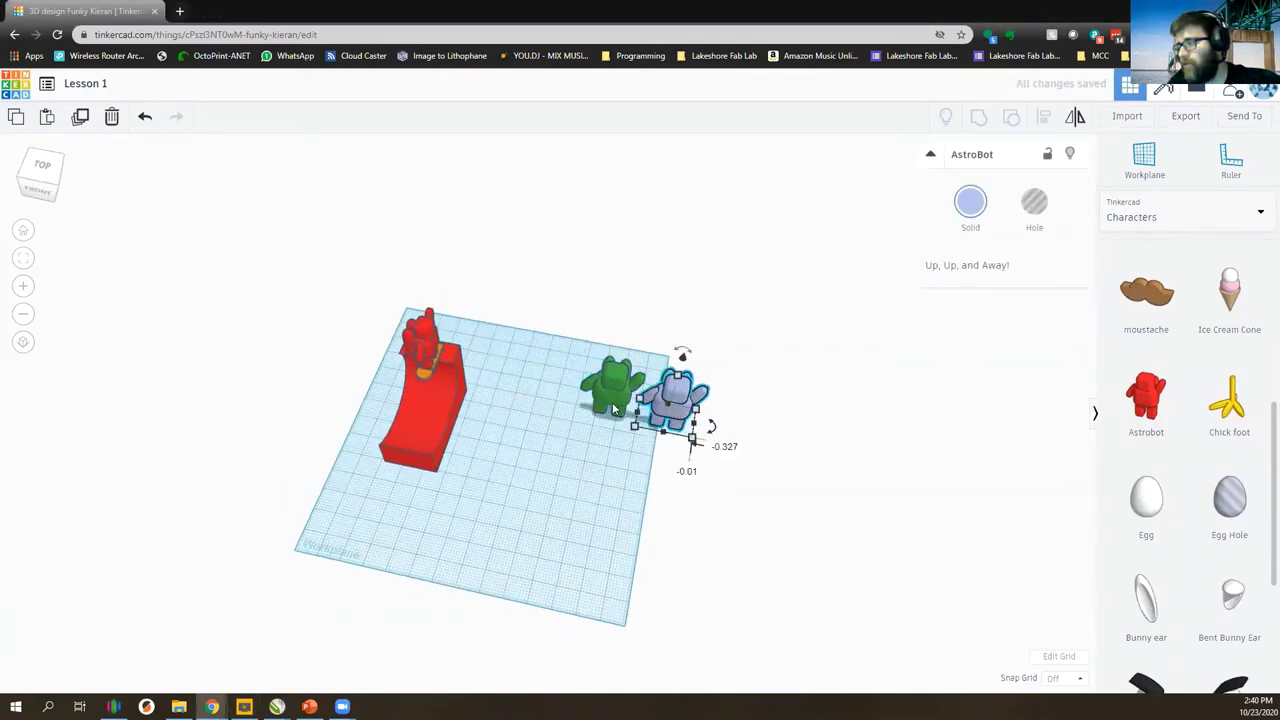
pyautogui.keyDown('shift'); pyautogui.click(619, 396); pyautogui.keyUp('shift')
pyautogui.moveTo(716, 430); pyautogui.dragTo(630, 486)
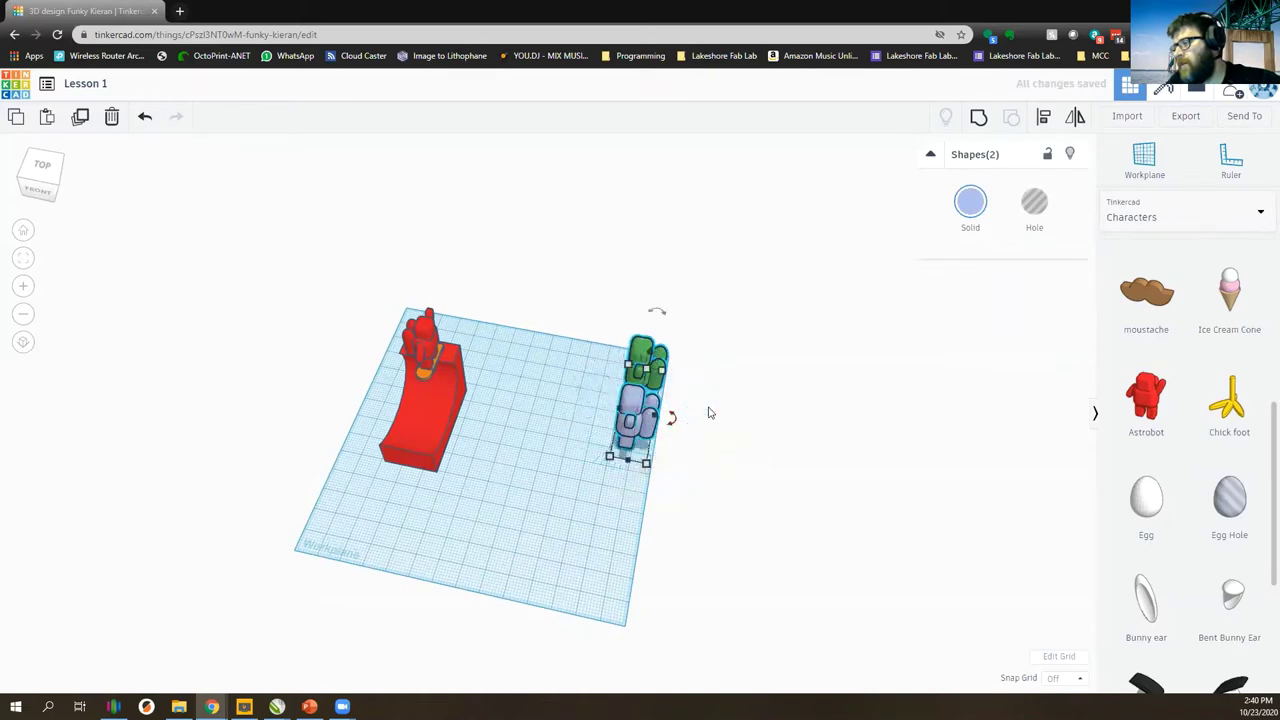
pyautogui.moveTo(638, 405); pyautogui.dragTo(631, 454)
pyautogui.click(637, 556)
pyautogui.moveTo(637, 556); pyautogui.dragTo(239, 259, button='right')
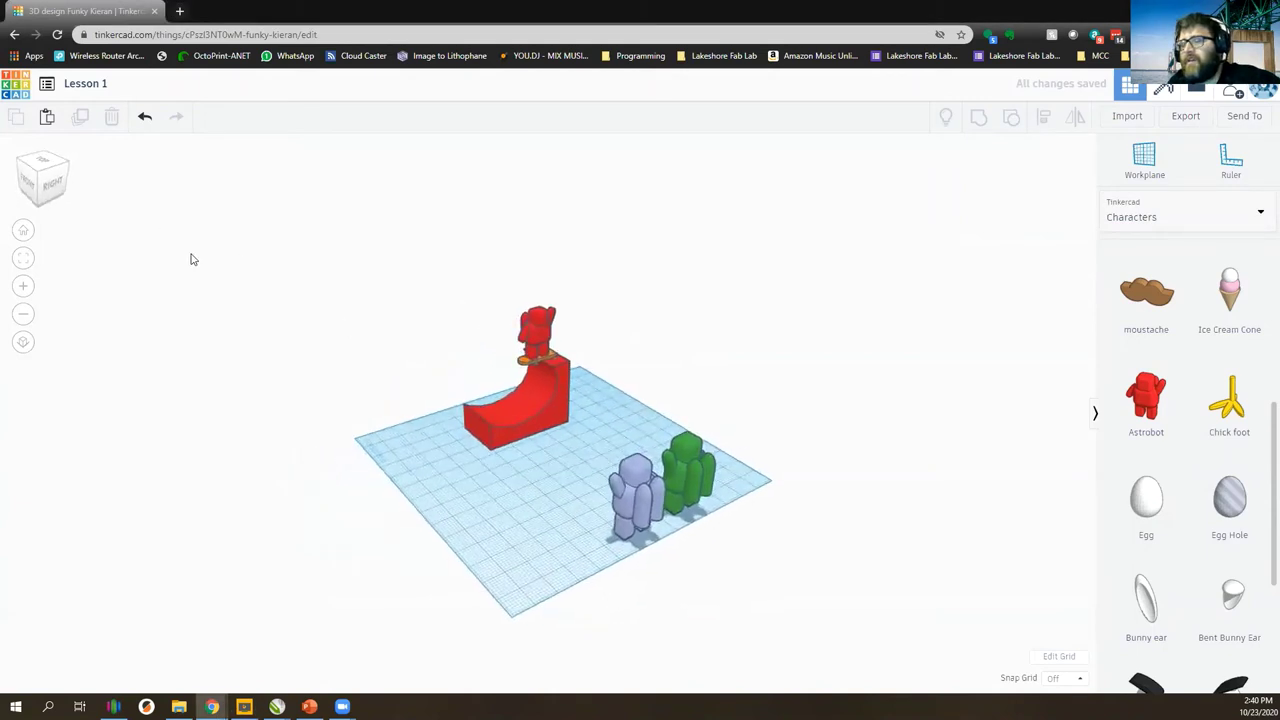
# Go back to the dashboard and reopen the Lesson 1 design for editing.
pyautogui.rightClick(17, 89)
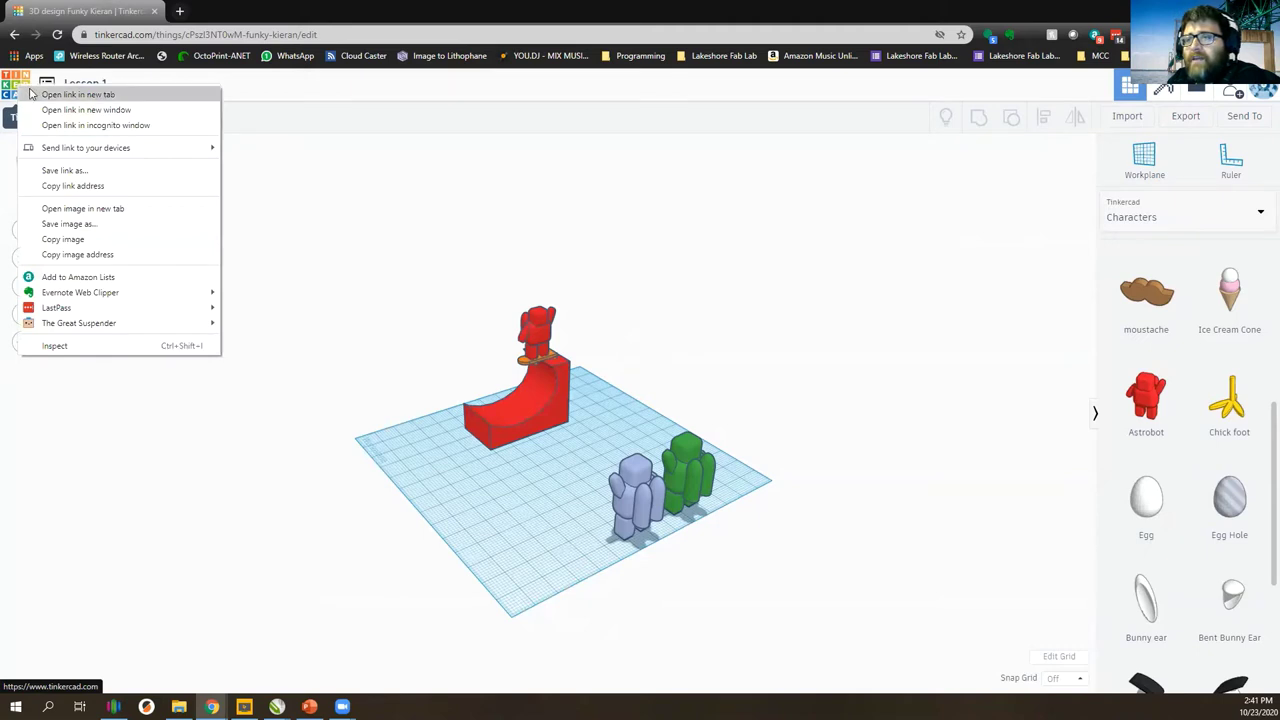
pyautogui.click(305, 183)
pyautogui.click(14, 88)
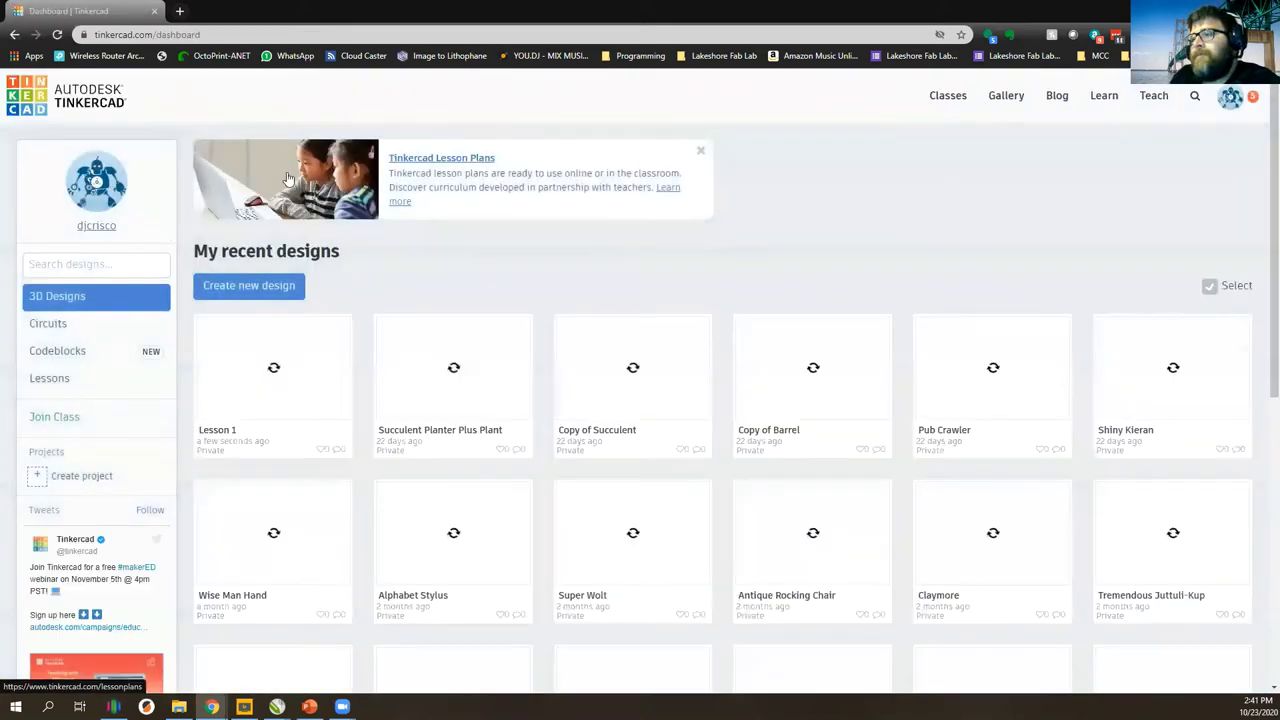
pyautogui.click(262, 362)
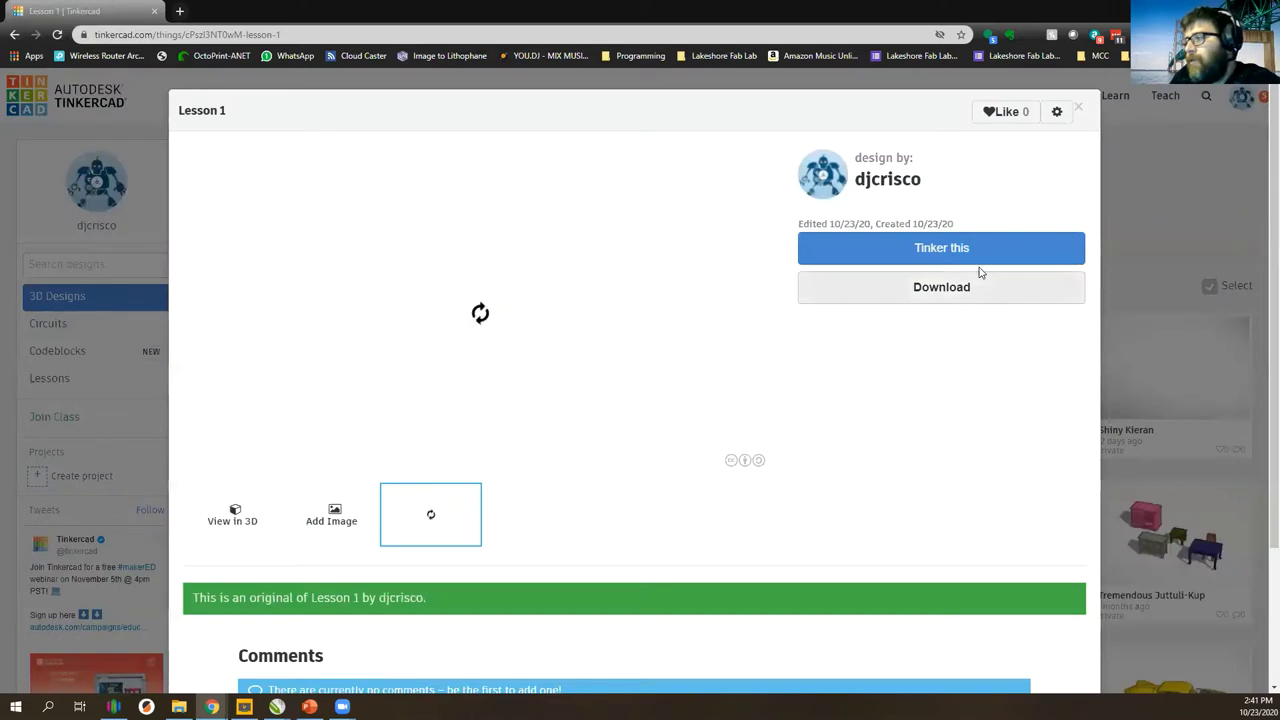
pyautogui.click(954, 250)
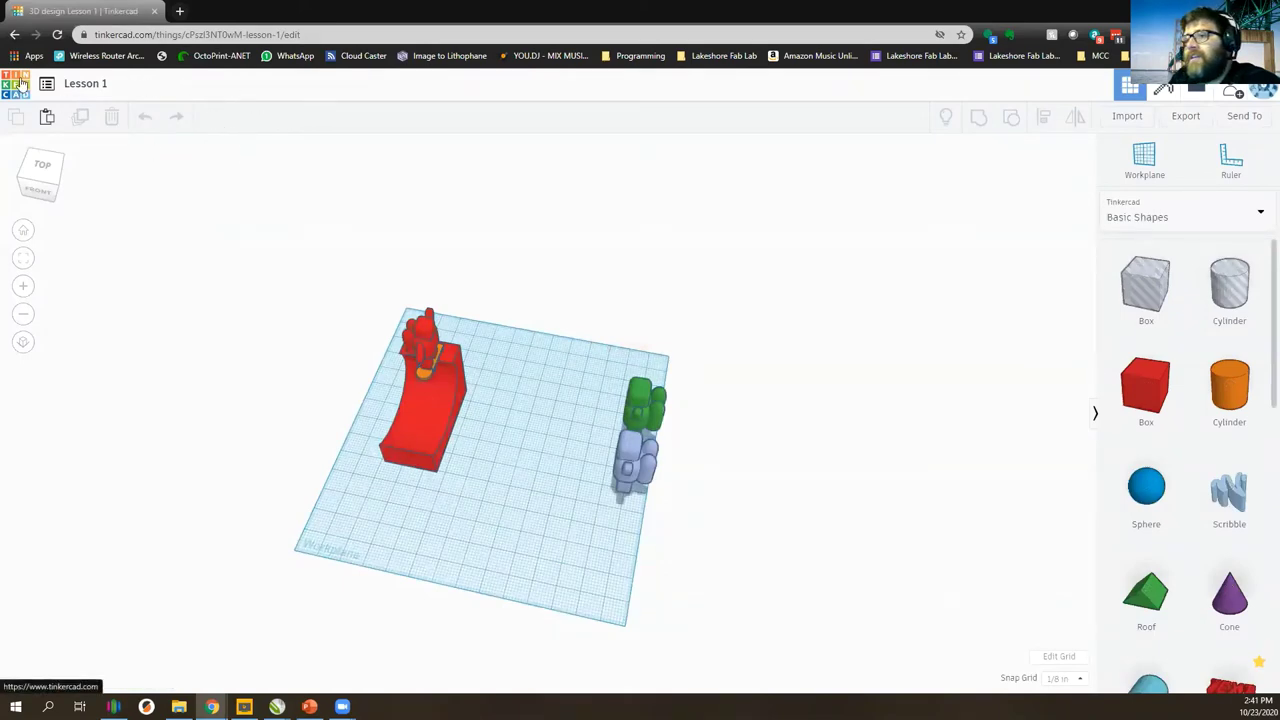
# Open the Tinkercad site in a new browser tab and go to the public design gallery.
pyautogui.rightClick(20, 84)
pyautogui.click(72, 92)
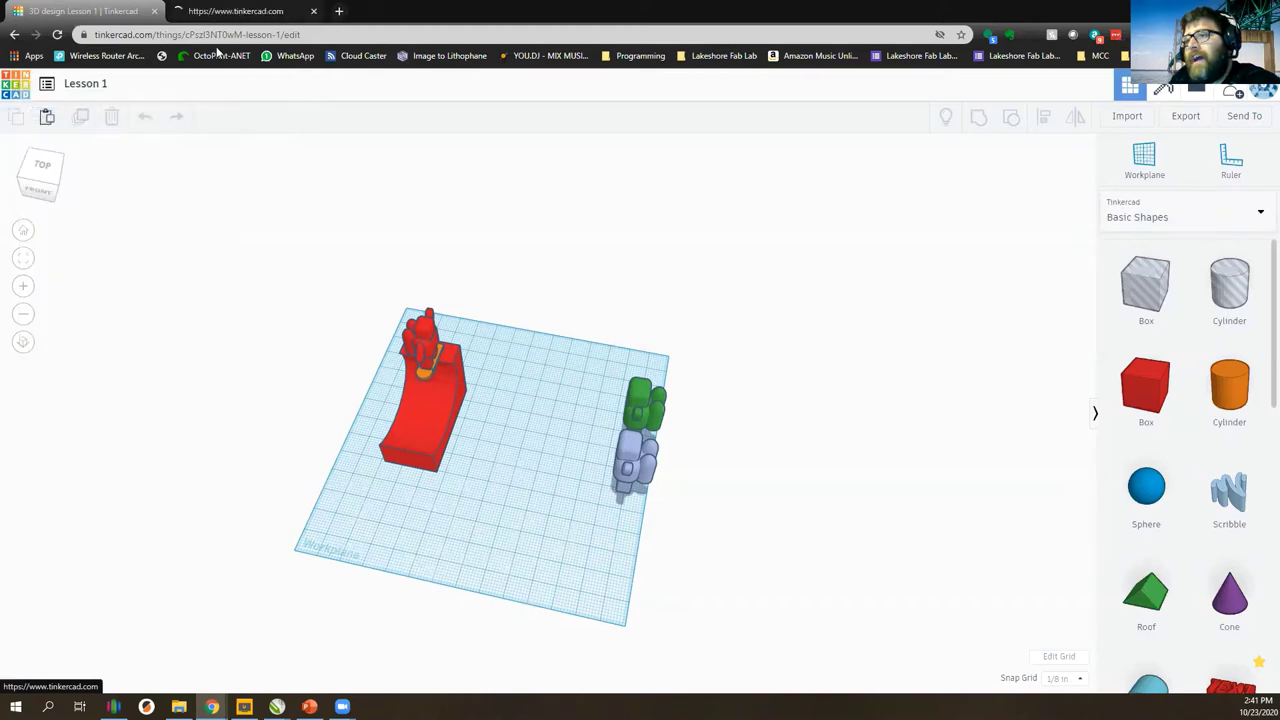
pyautogui.click(225, 11)
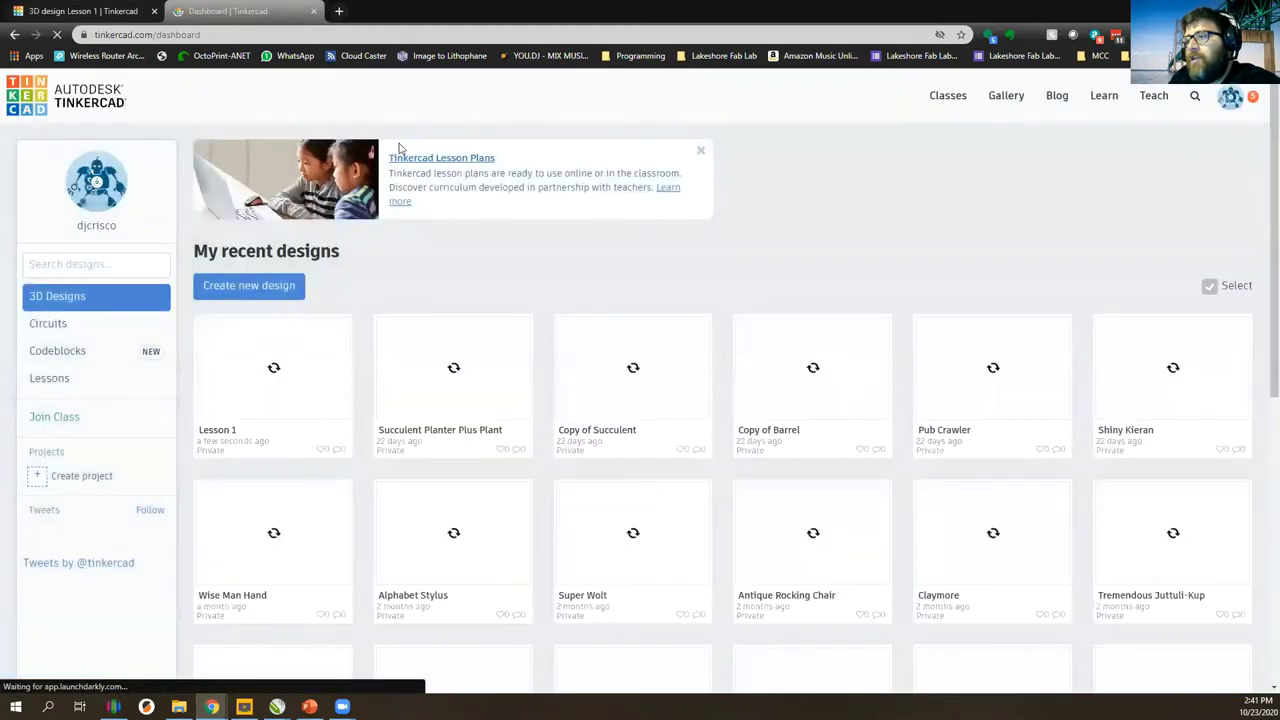
pyautogui.click(1012, 99)
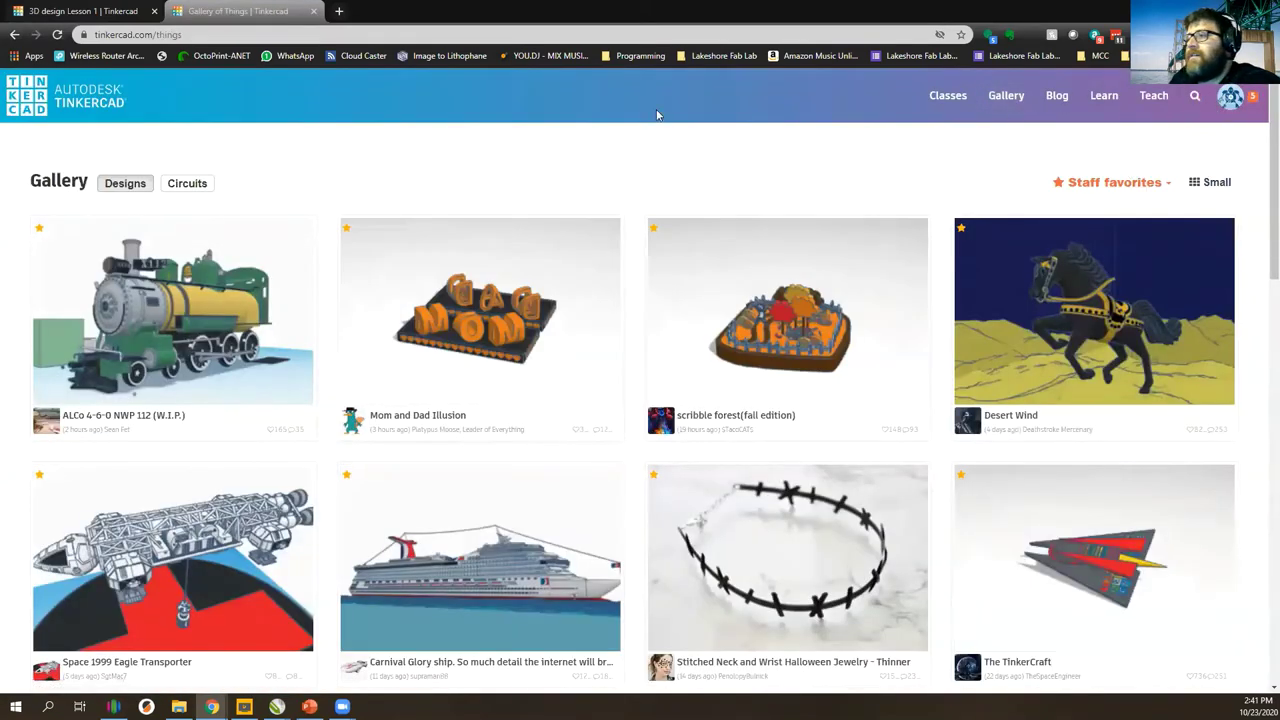
# Search the gallery's 3D designs for "concession stand".
pyautogui.click(1194, 102)
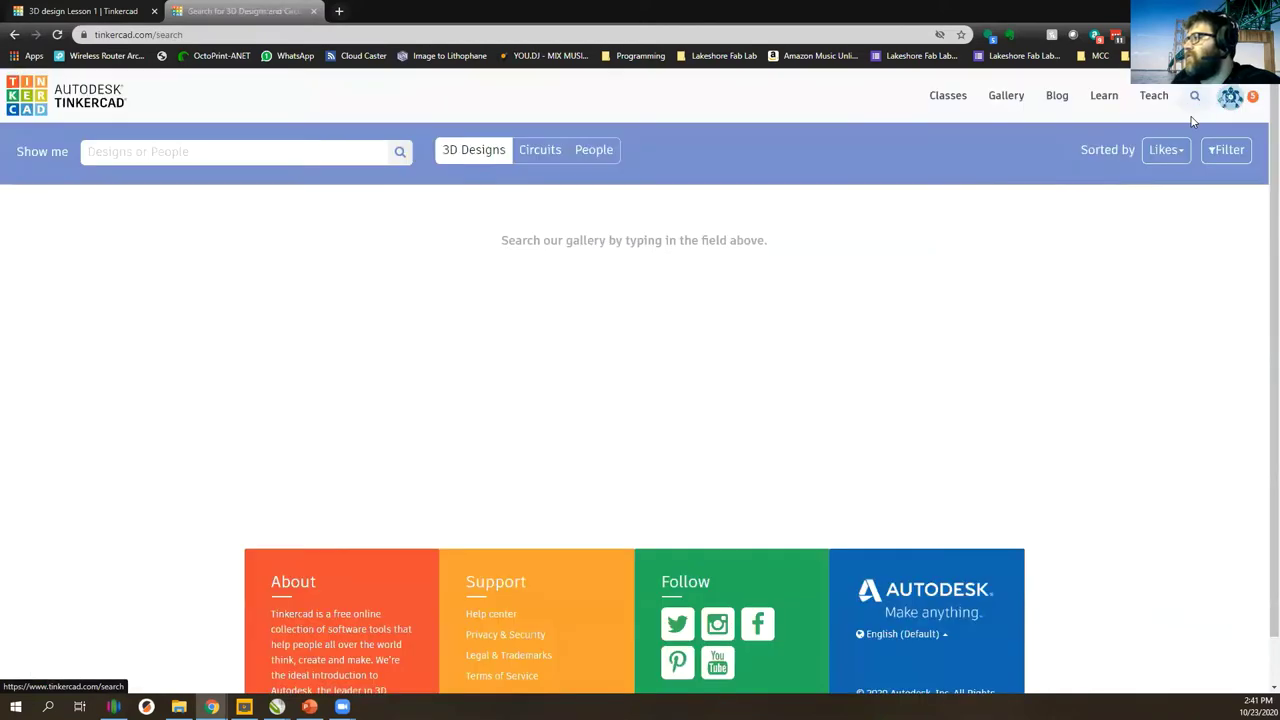
pyautogui.click(285, 149)
pyautogui.write('c')
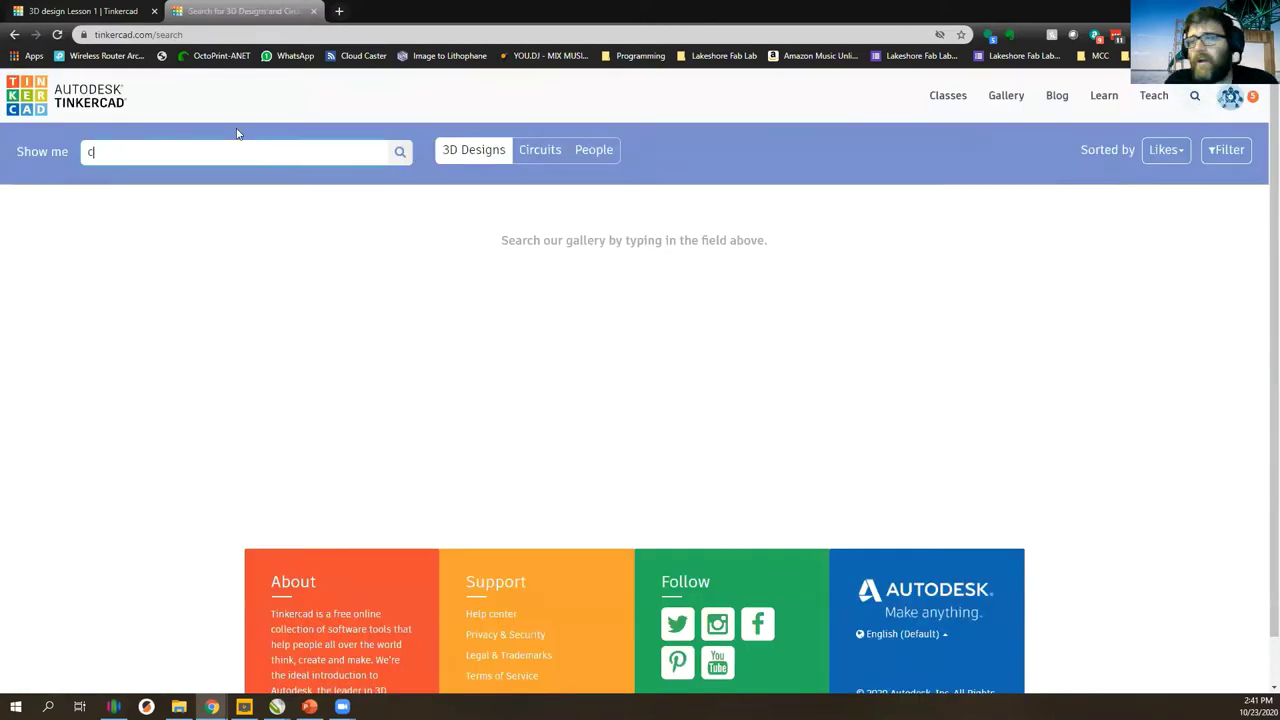
pyautogui.write('oncession stand')
pyautogui.press('Return')
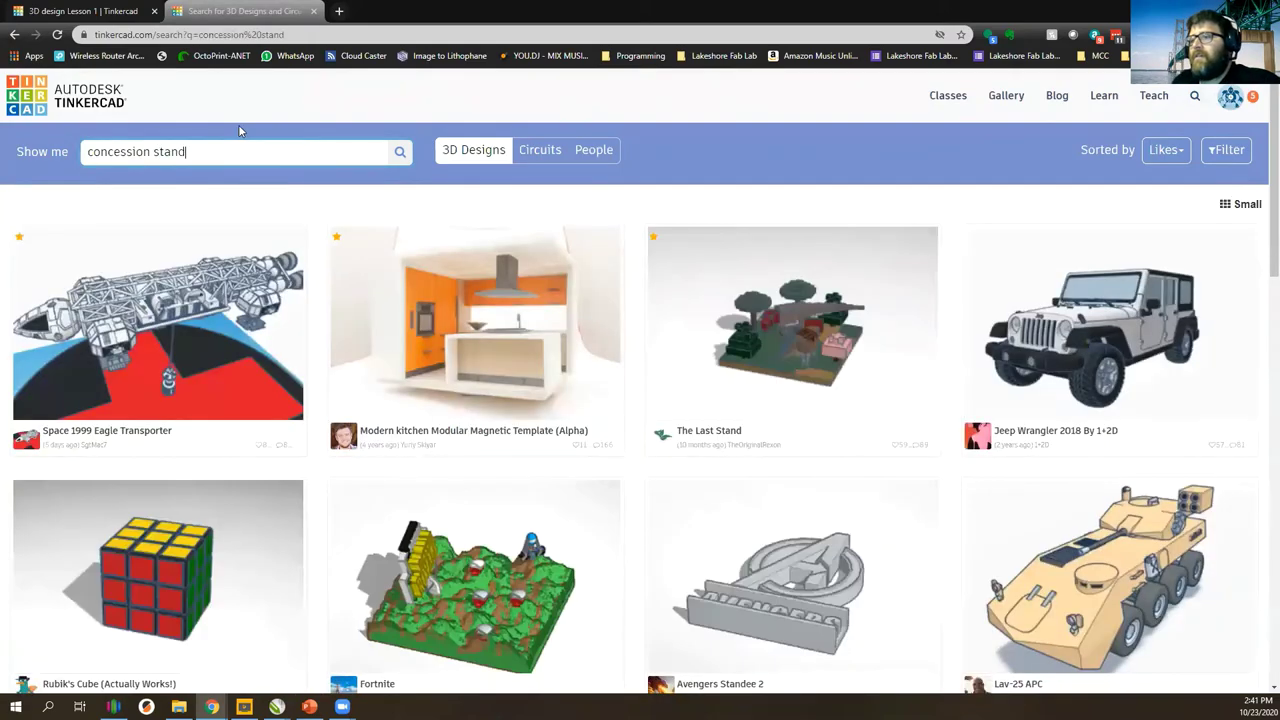
# Find the "Lemonade Stand (With Bake Sale)" design in the results and copy it for tinkering.
pyautogui.scroll(-4, 649, 379)
pyautogui.scroll(-2, 649, 379)
pyautogui.scroll(-3, 649, 379)
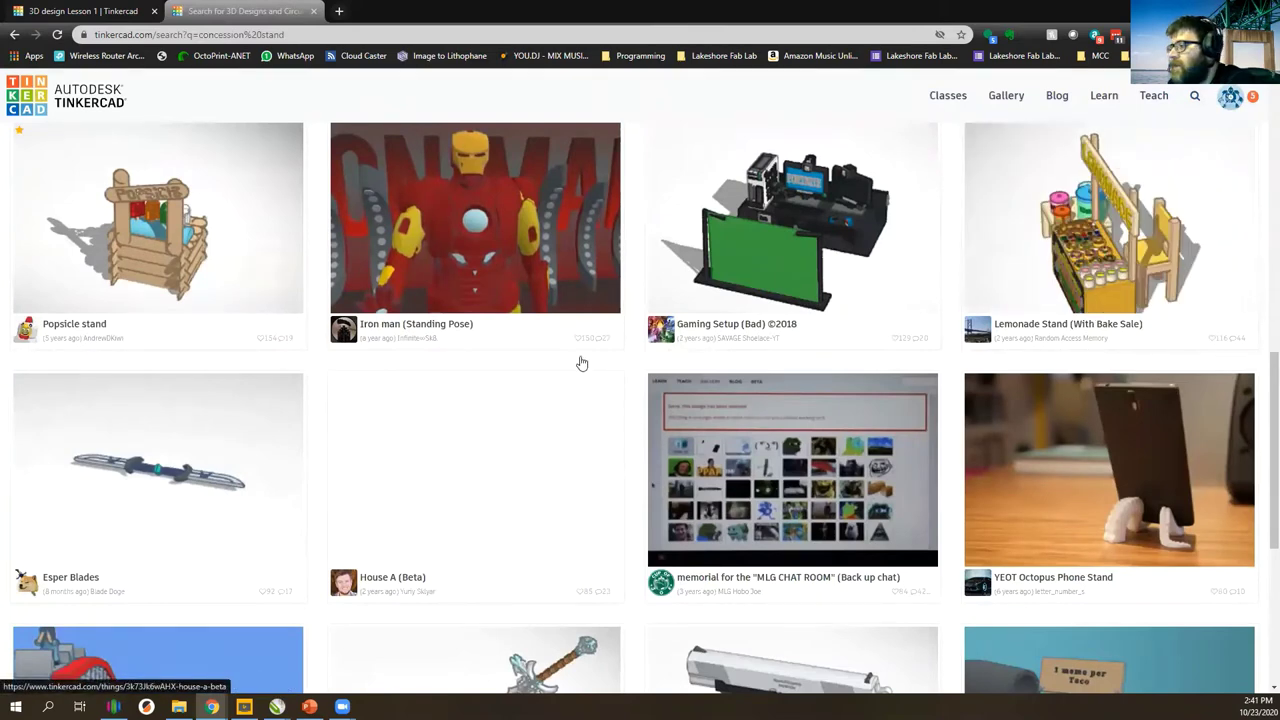
pyautogui.scroll(-1, 560, 350)
pyautogui.scroll(1, 551, 357)
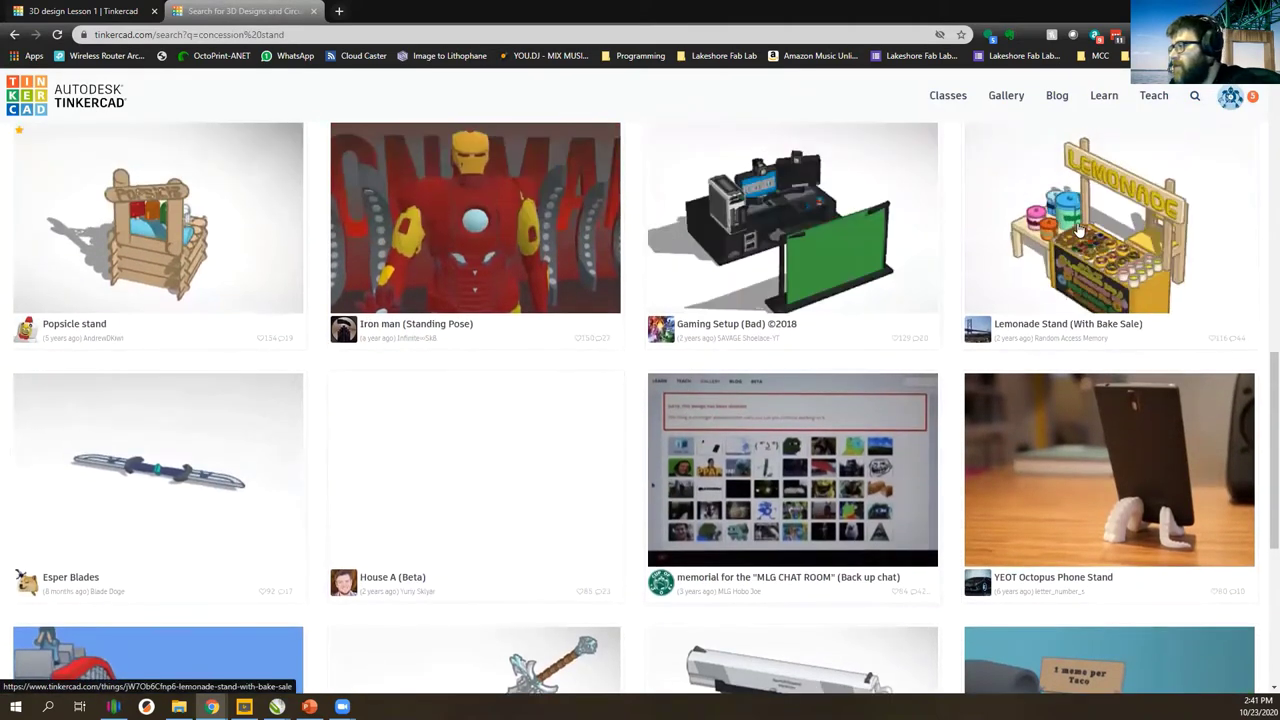
pyautogui.click(1108, 217)
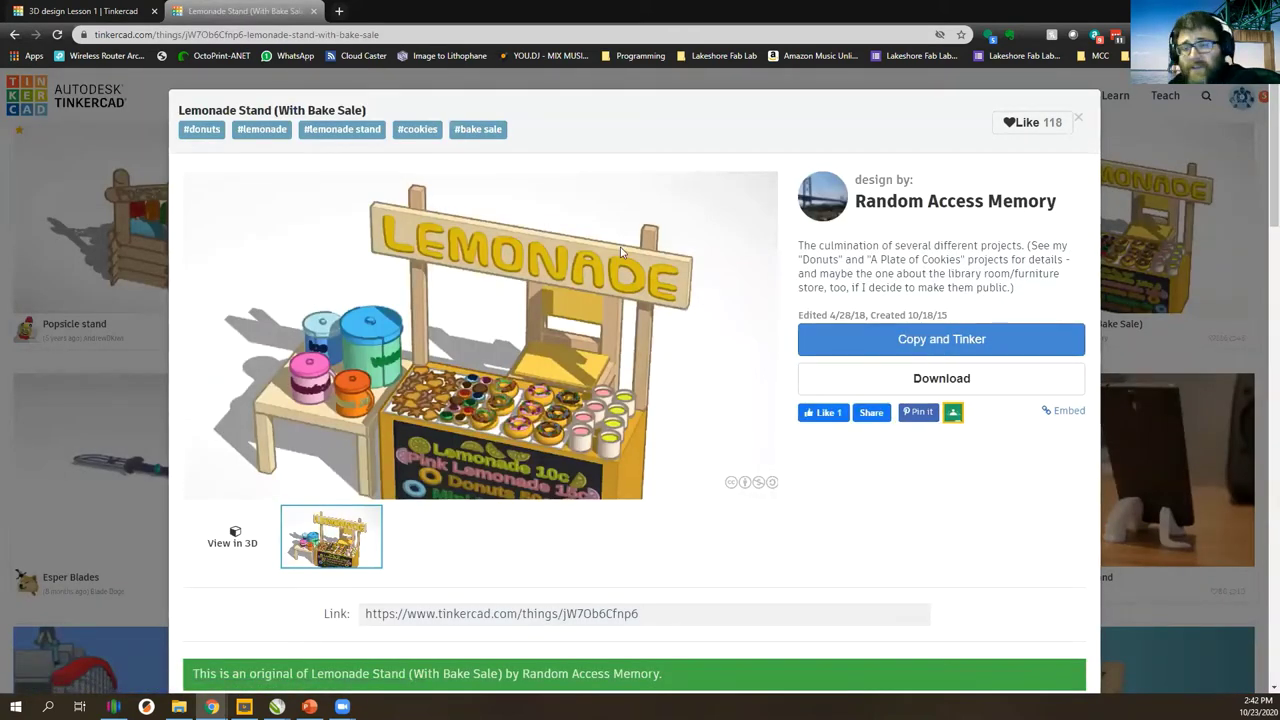
pyautogui.click(958, 341)
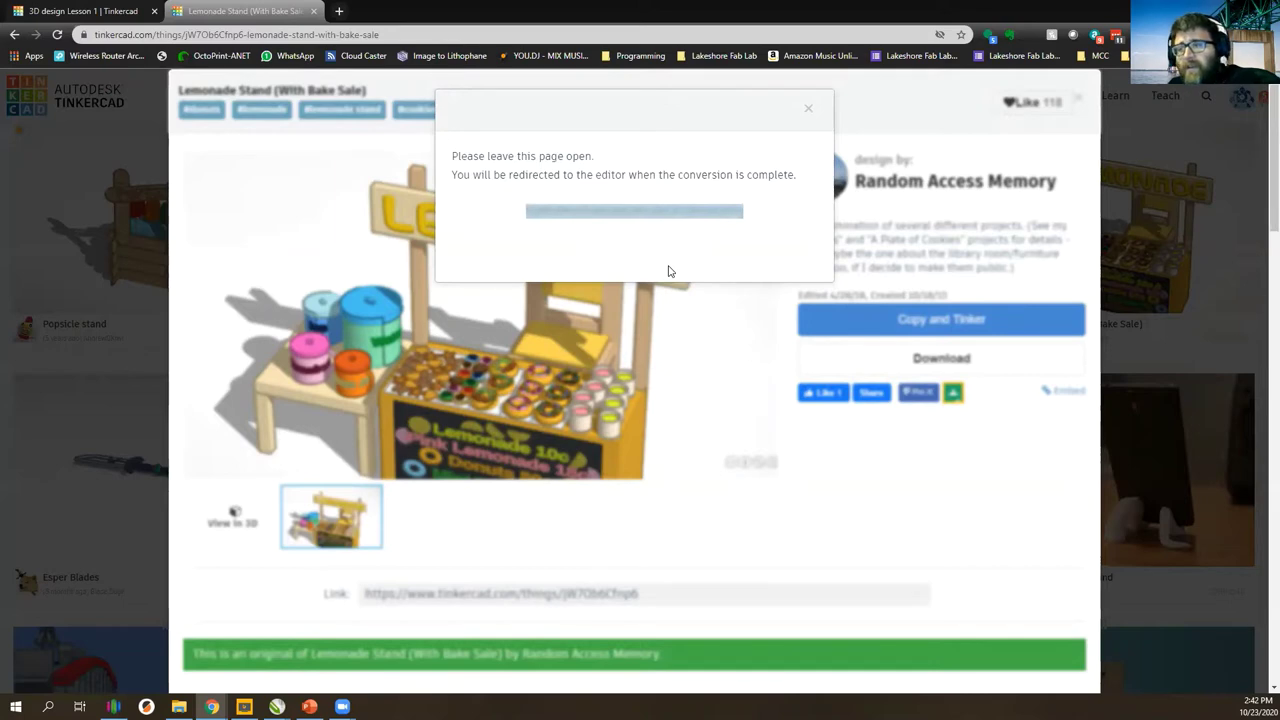
# Switch back to the Lesson 1 design and place a red box on the workplane between the ramp and the astrobots.
pyautogui.click(98, 14)
pyautogui.scroll(3, 567, 476)
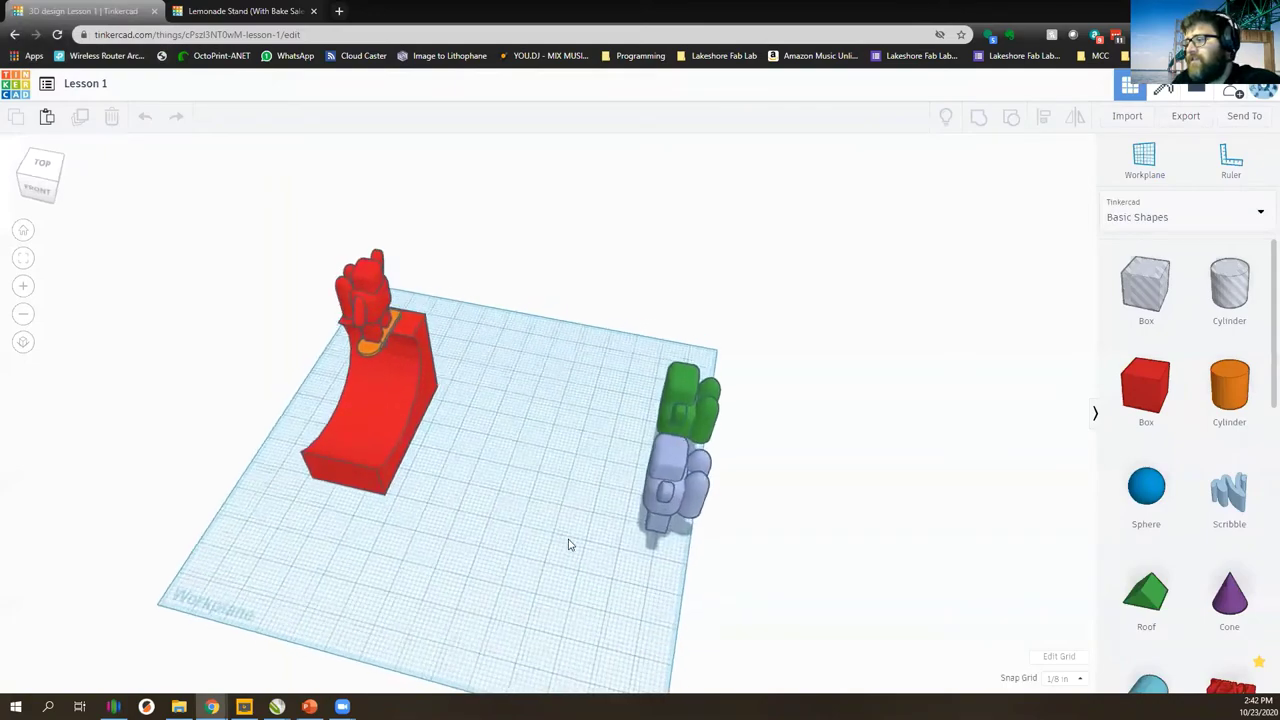
pyautogui.scroll(5, 568, 545)
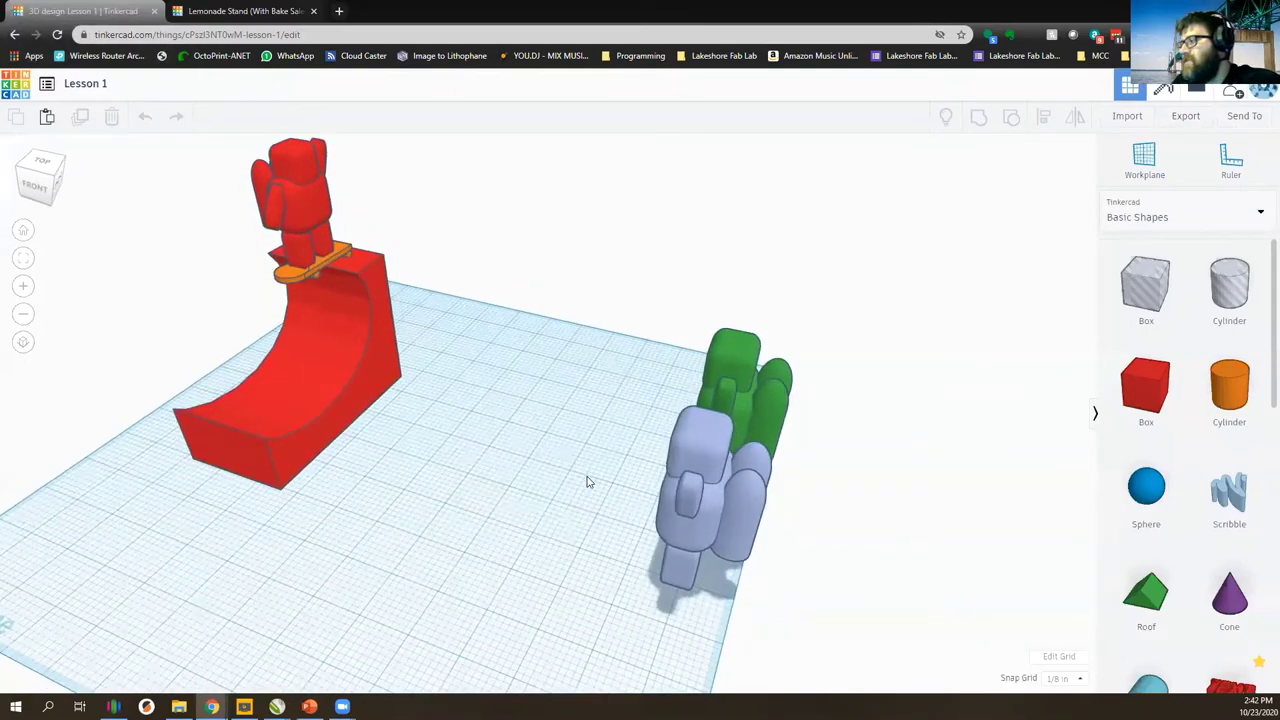
pyautogui.scroll(-3, 588, 482)
pyautogui.moveTo(1168, 400); pyautogui.dragTo(548, 372)
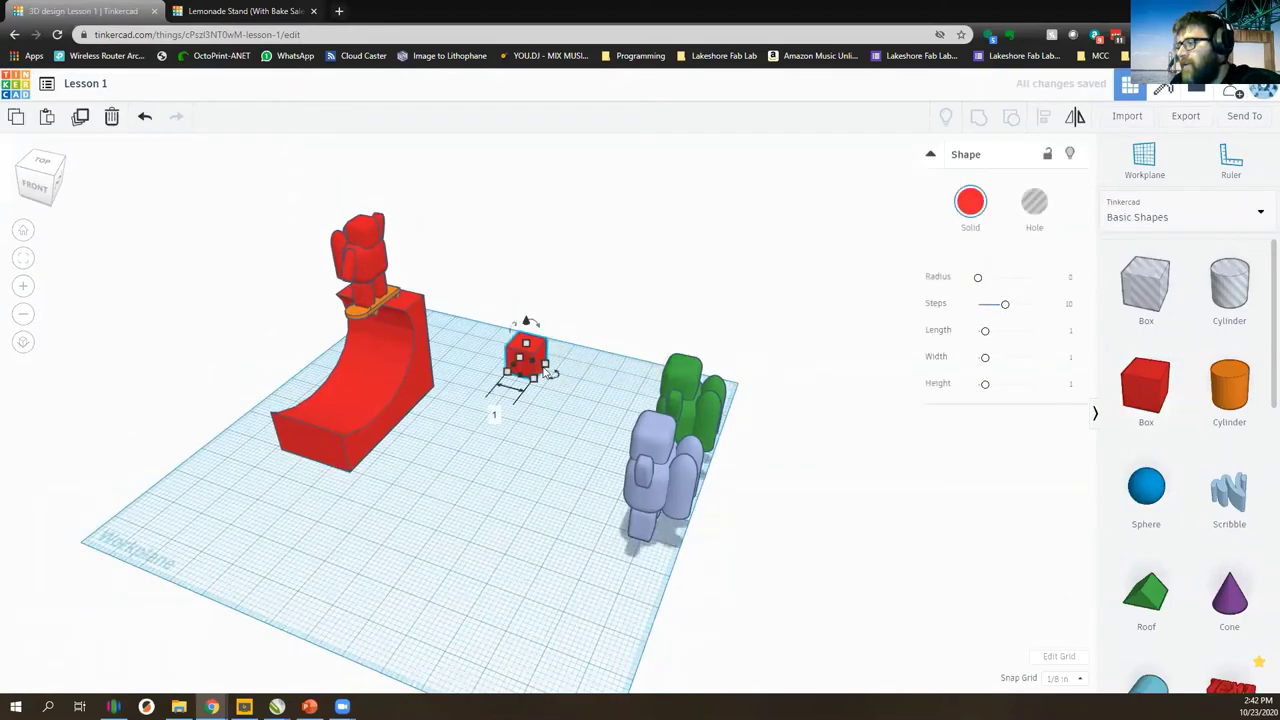
# Stretch the new red box into a long rectangular block near the workplane's back edge.
pyautogui.scroll(5, 570, 410)
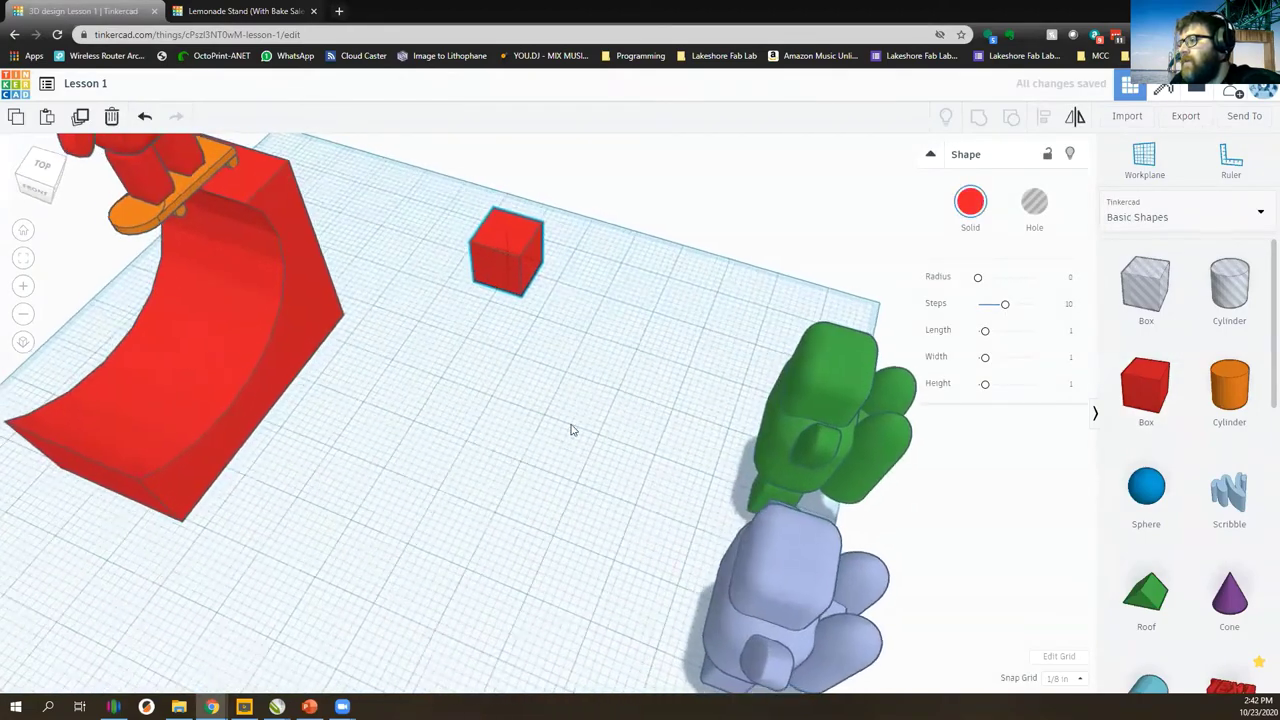
pyautogui.moveTo(543, 282); pyautogui.dragTo(705, 315)
pyautogui.moveTo(536, 537); pyautogui.dragTo(562, 410, button='right')
pyautogui.moveTo(565, 415); pyautogui.dragTo(574, 372)
pyautogui.moveTo(574, 372); pyautogui.dragTo(624, 441, button='right')
pyautogui.moveTo(475, 467); pyautogui.dragTo(443, 517, button='middle')
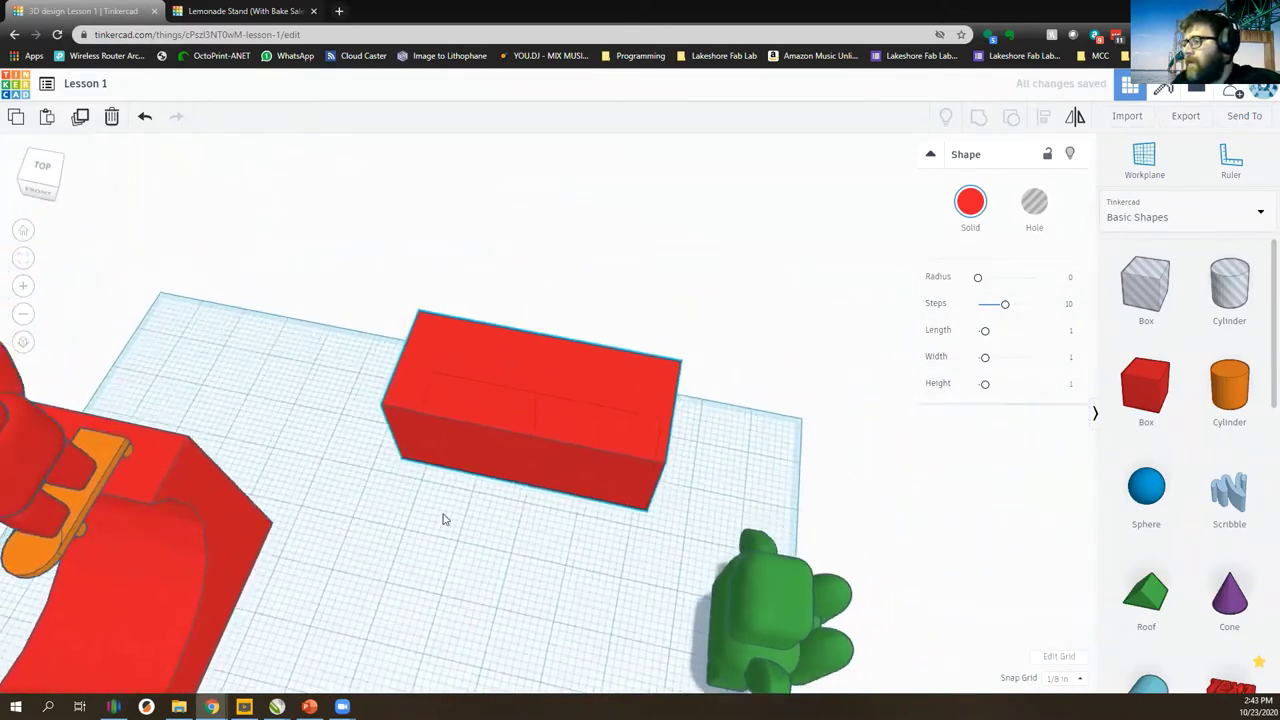
# Place a hole box behind the red block and stretch it to about 4⅛ in long, overlapping the block's rear.
pyautogui.moveTo(1146, 306); pyautogui.dragTo(742, 419)
pyautogui.moveTo(779, 519); pyautogui.dragTo(546, 430, button='right')
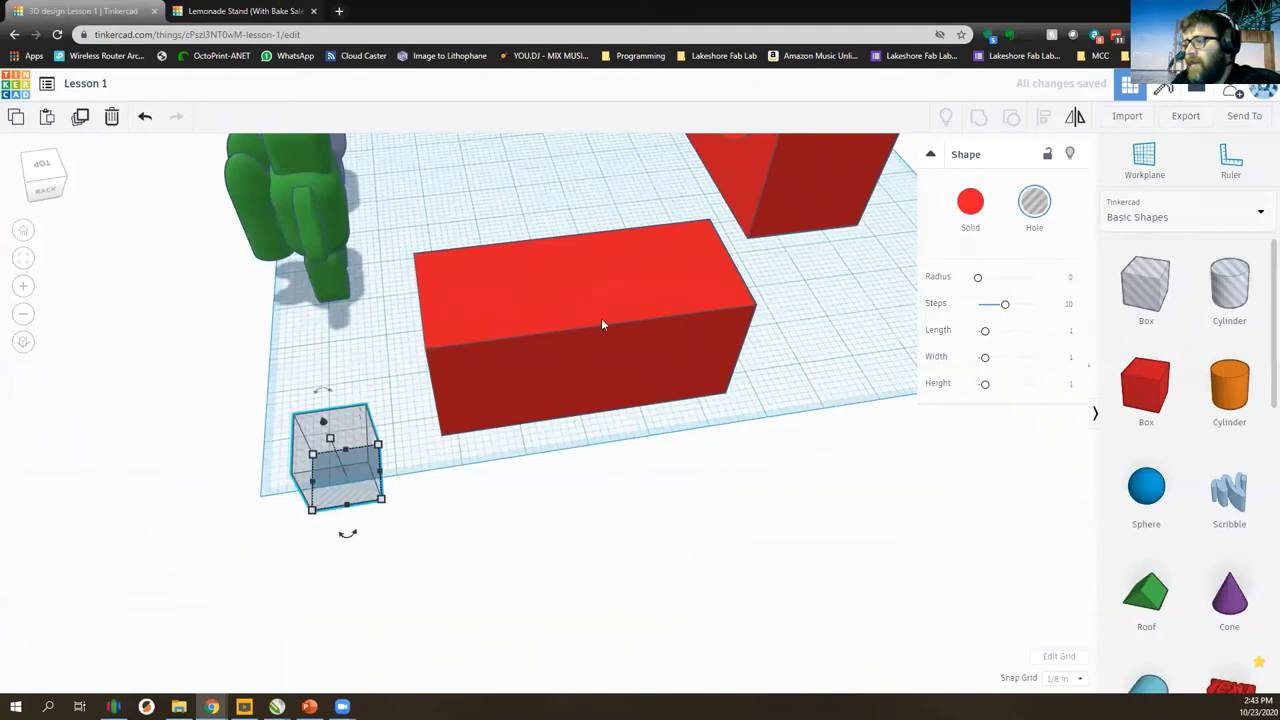
pyautogui.moveTo(355, 477); pyautogui.dragTo(718, 400)
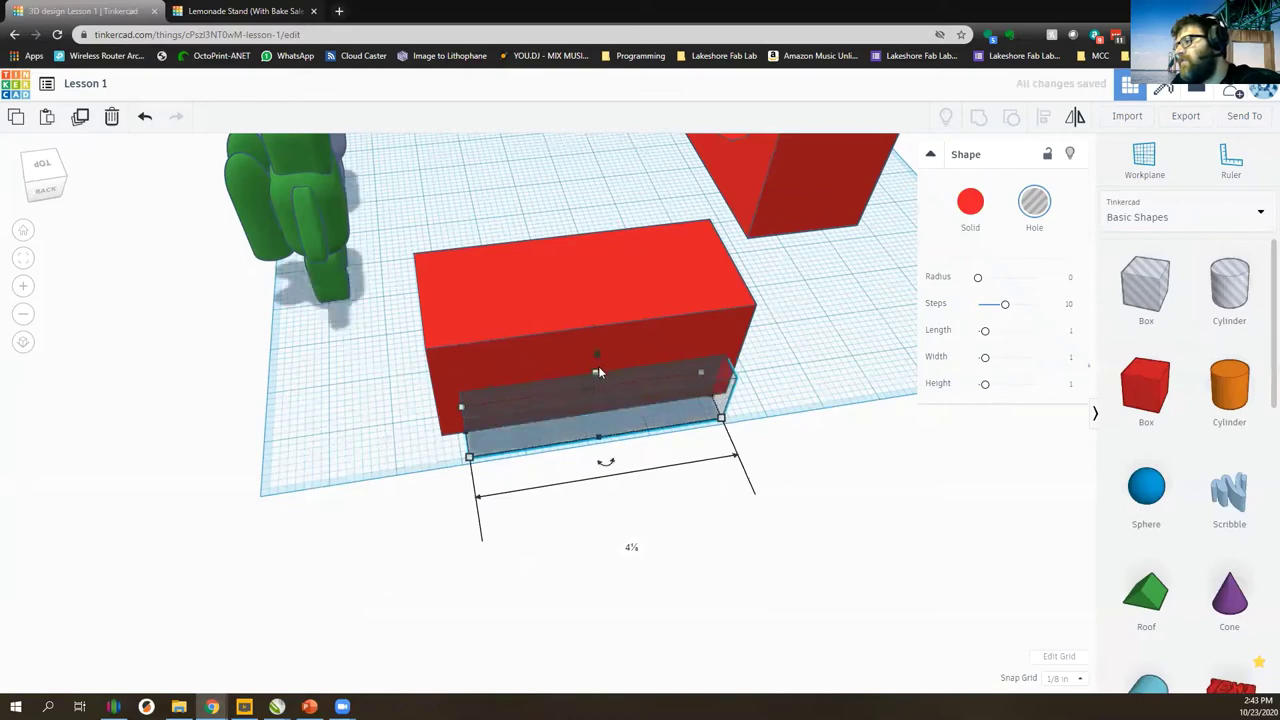
pyautogui.moveTo(598, 364); pyautogui.dragTo(547, 352, button='right')
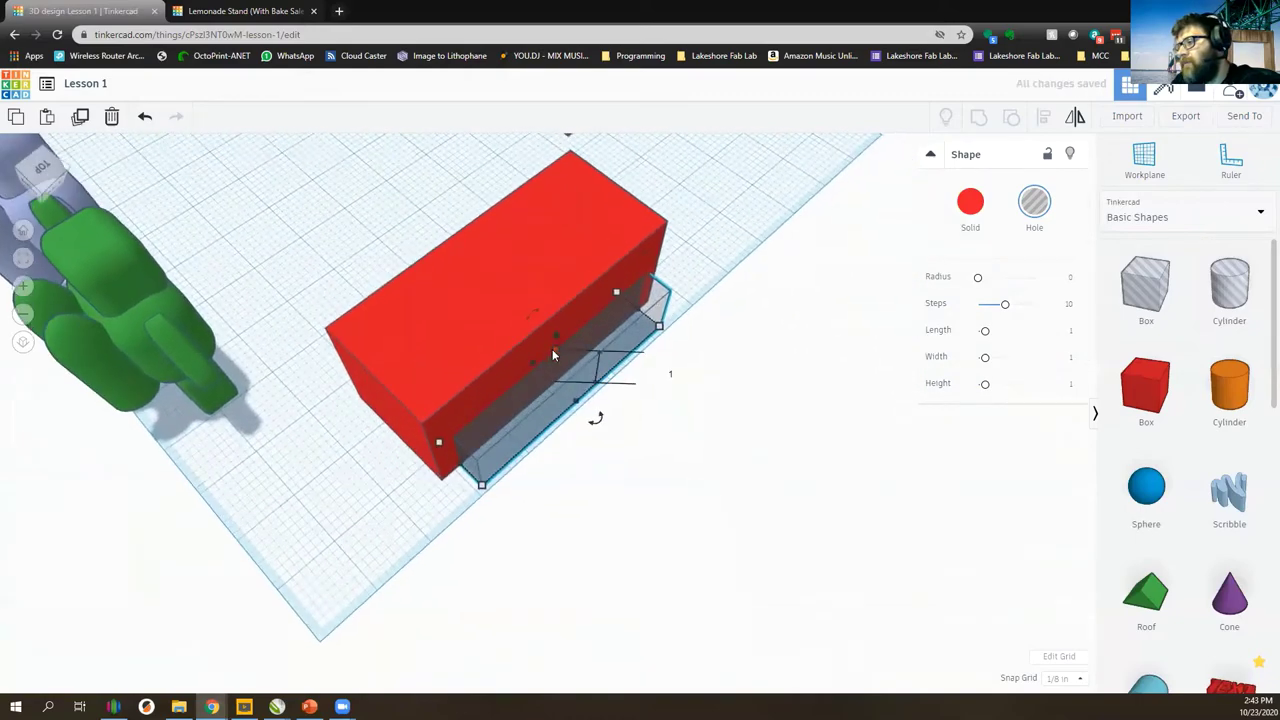
# Raise the hole box to about 2¼ in tall, extend it into the red block, and shift it partly out the back.
pyautogui.moveTo(554, 349); pyautogui.dragTo(554, 296)
pyautogui.moveTo(550, 376); pyautogui.dragTo(528, 293, button='right')
pyautogui.moveTo(528, 293)
pyautogui.mouseDown()
pyautogui.moveTo(528, 245)
pyautogui.moveTo(537, 304)
pyautogui.mouseUp()
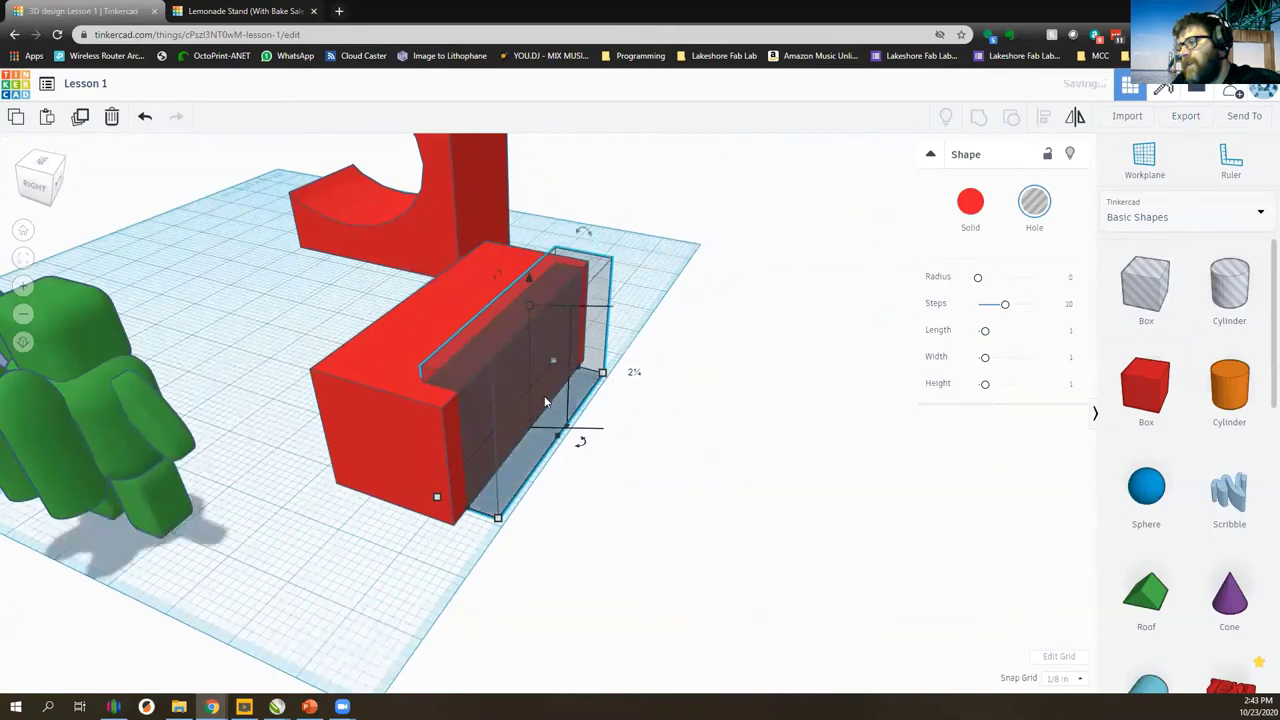
pyautogui.moveTo(507, 424); pyautogui.dragTo(445, 396)
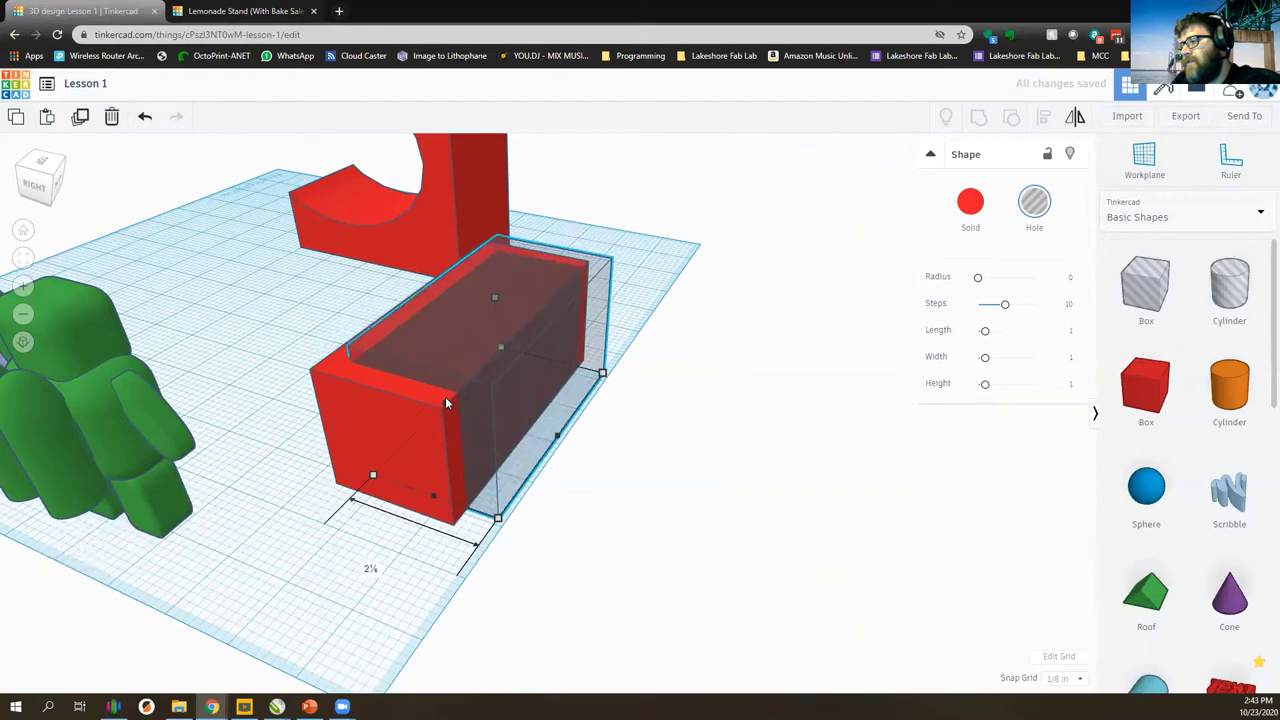
pyautogui.moveTo(628, 491); pyautogui.dragTo(690, 520, button='right')
pyautogui.moveTo(541, 466); pyautogui.dragTo(583, 408)
pyautogui.moveTo(583, 408); pyautogui.dragTo(790, 403, button='right')
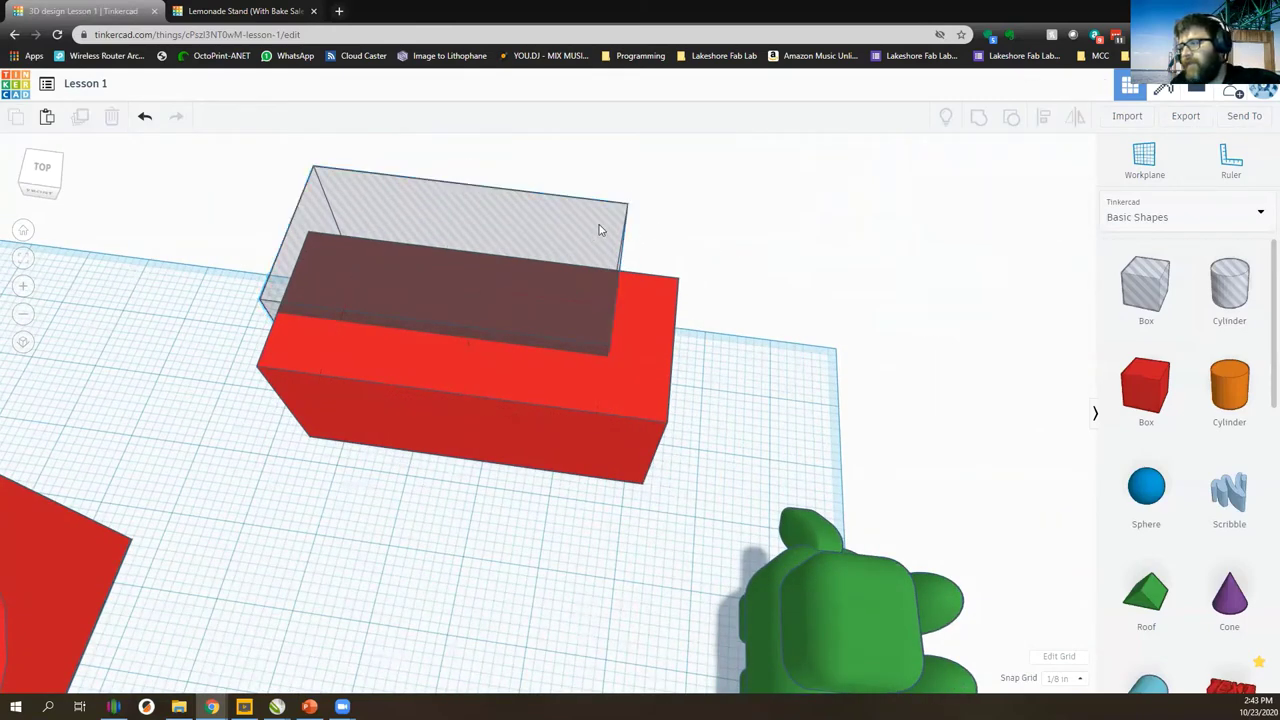
# Align the hole box and the red block so the hole is centred along the block's length.
pyautogui.keyDown('shift'); pyautogui.click(638, 312); pyautogui.keyUp('shift')
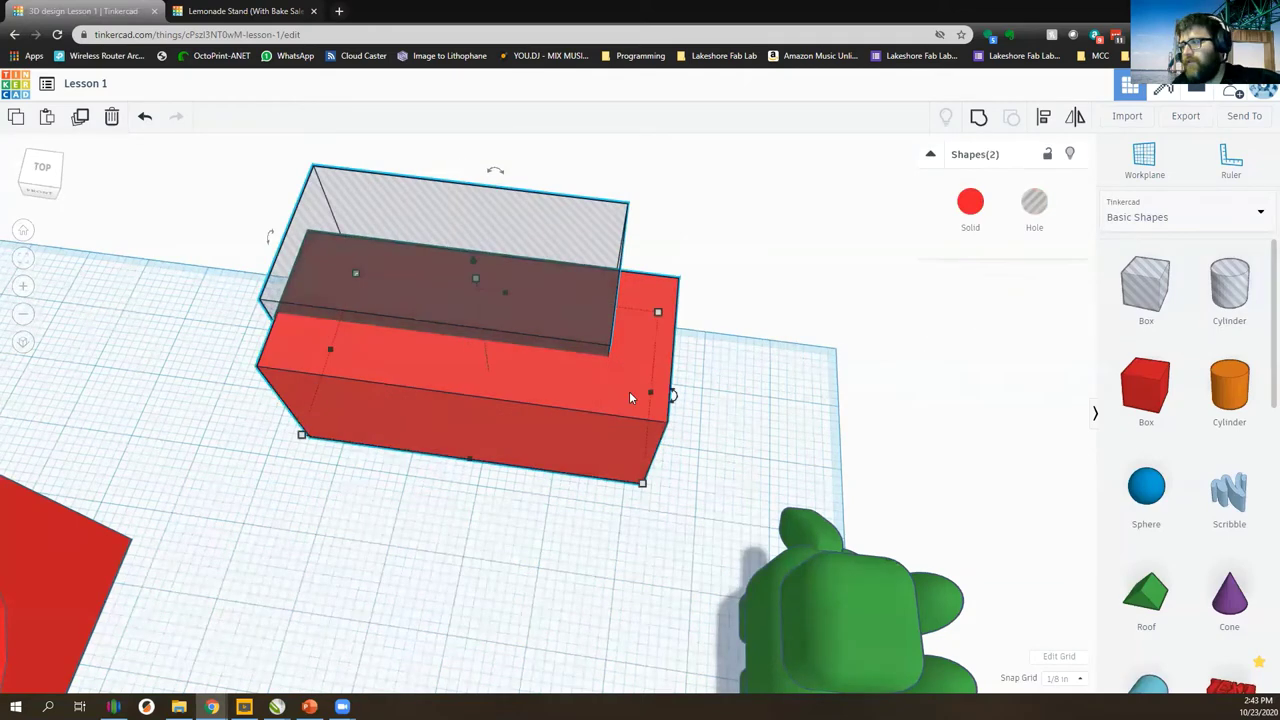
pyautogui.click(1043, 119)
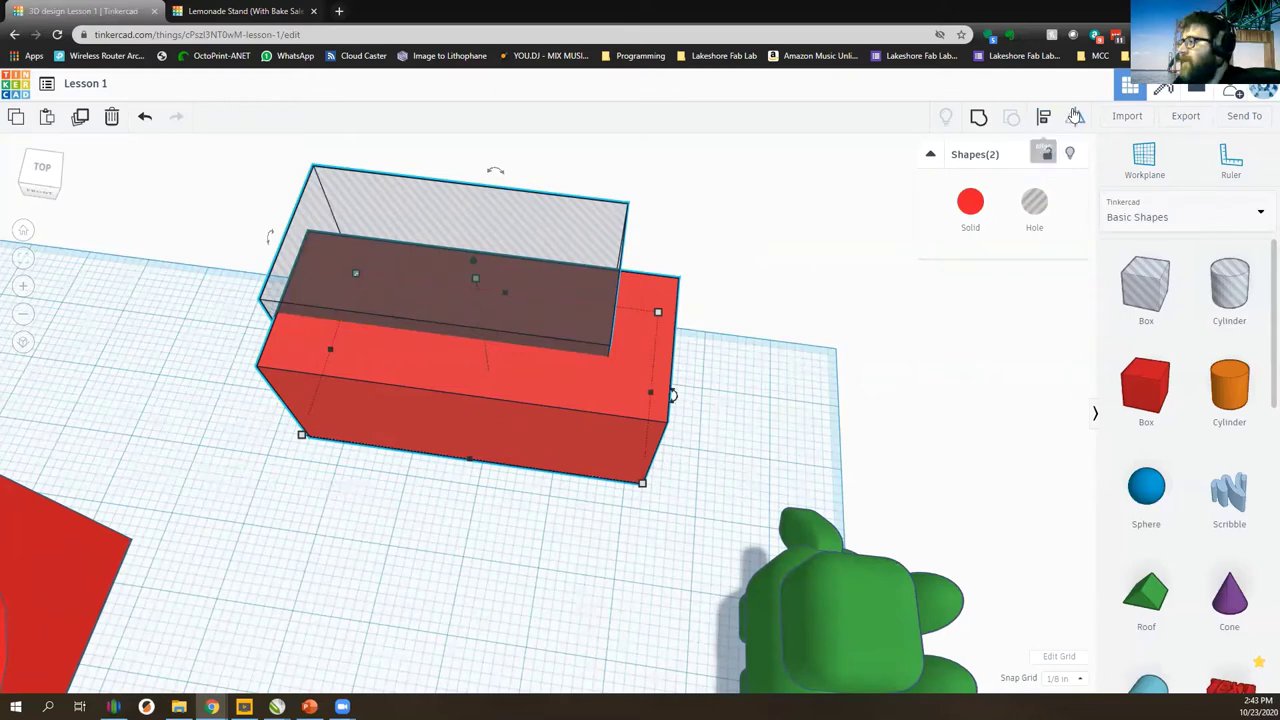
pyautogui.click(1045, 121)
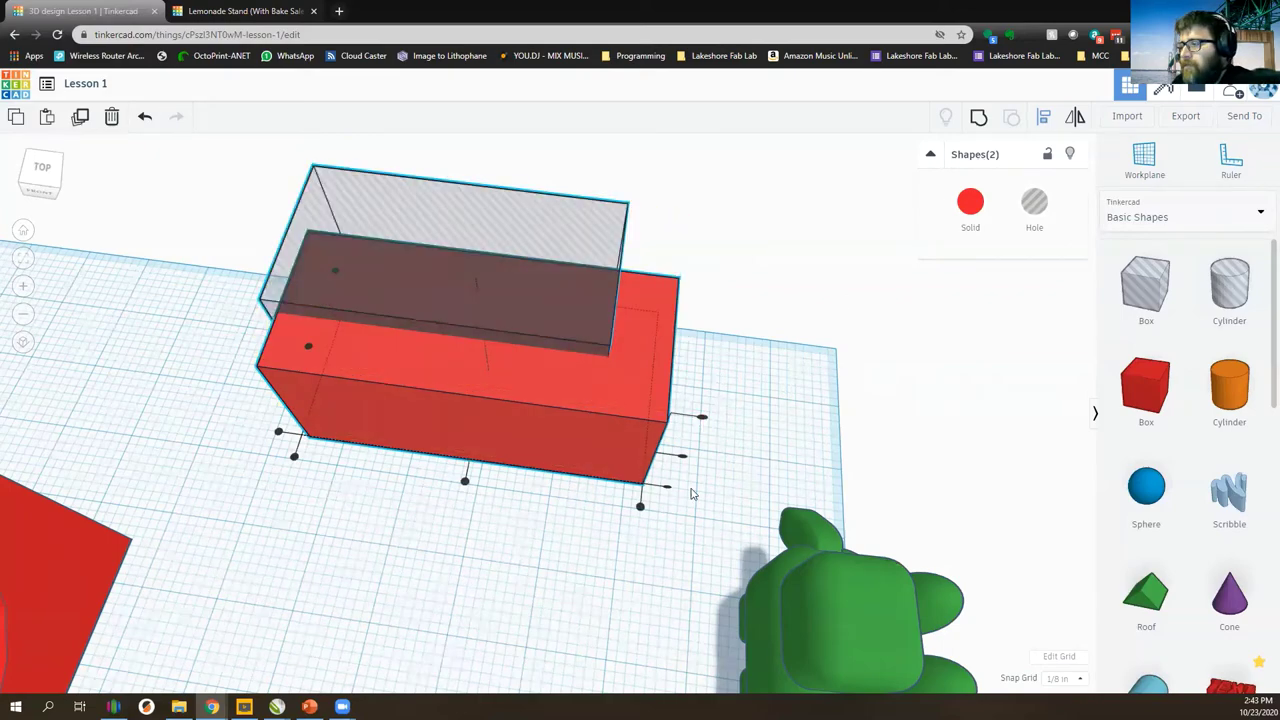
pyautogui.moveTo(463, 546); pyautogui.dragTo(471, 491, button='right')
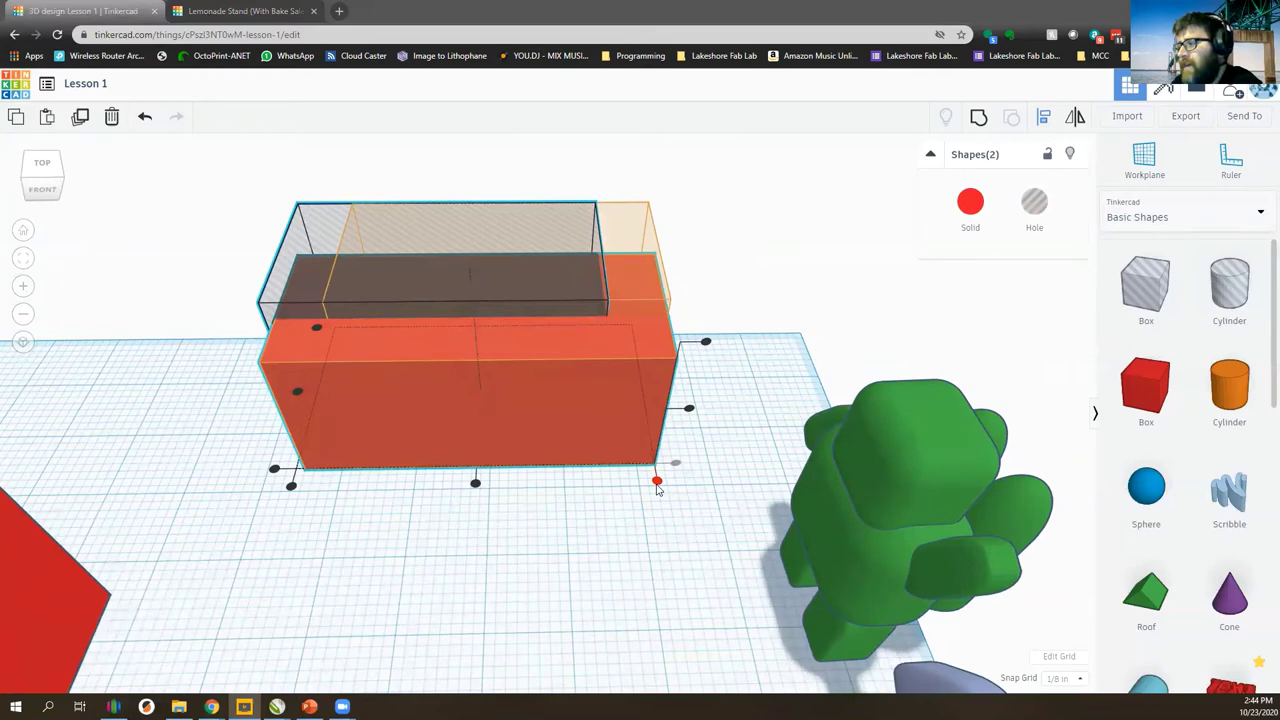
pyautogui.click(657, 483)
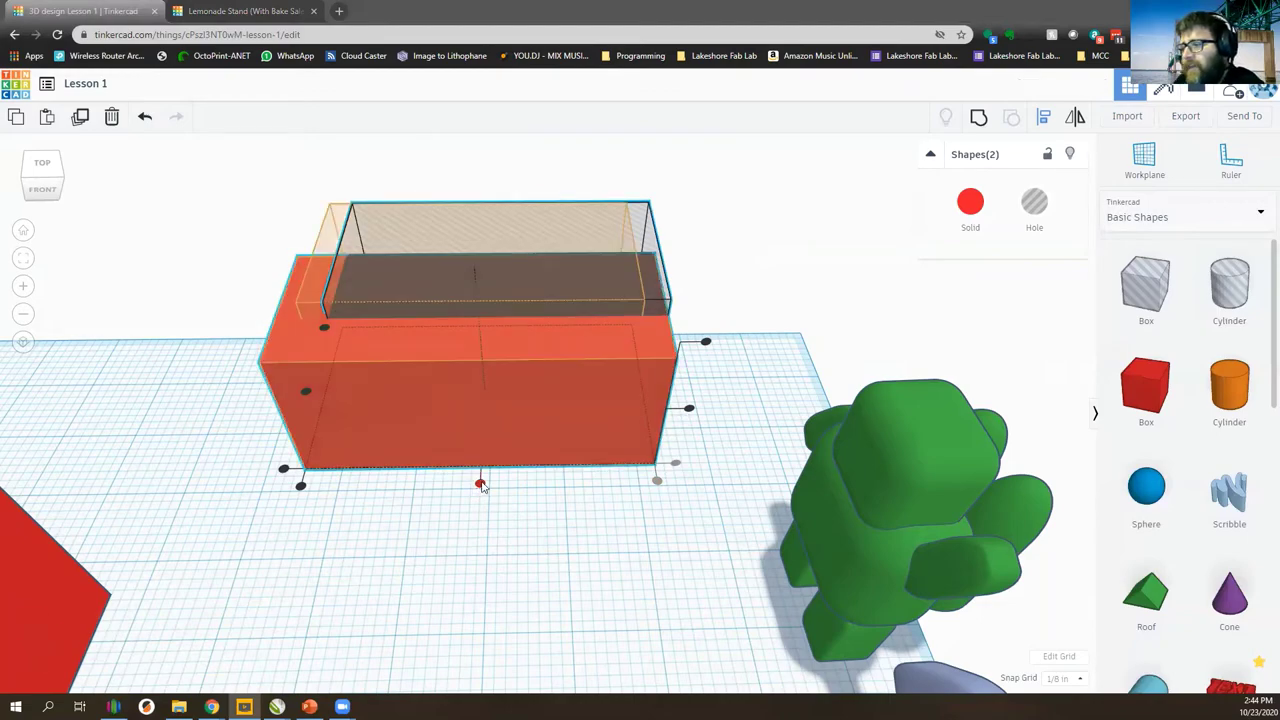
pyautogui.click(480, 485)
pyautogui.moveTo(480, 591); pyautogui.dragTo(350, 537, button='right')
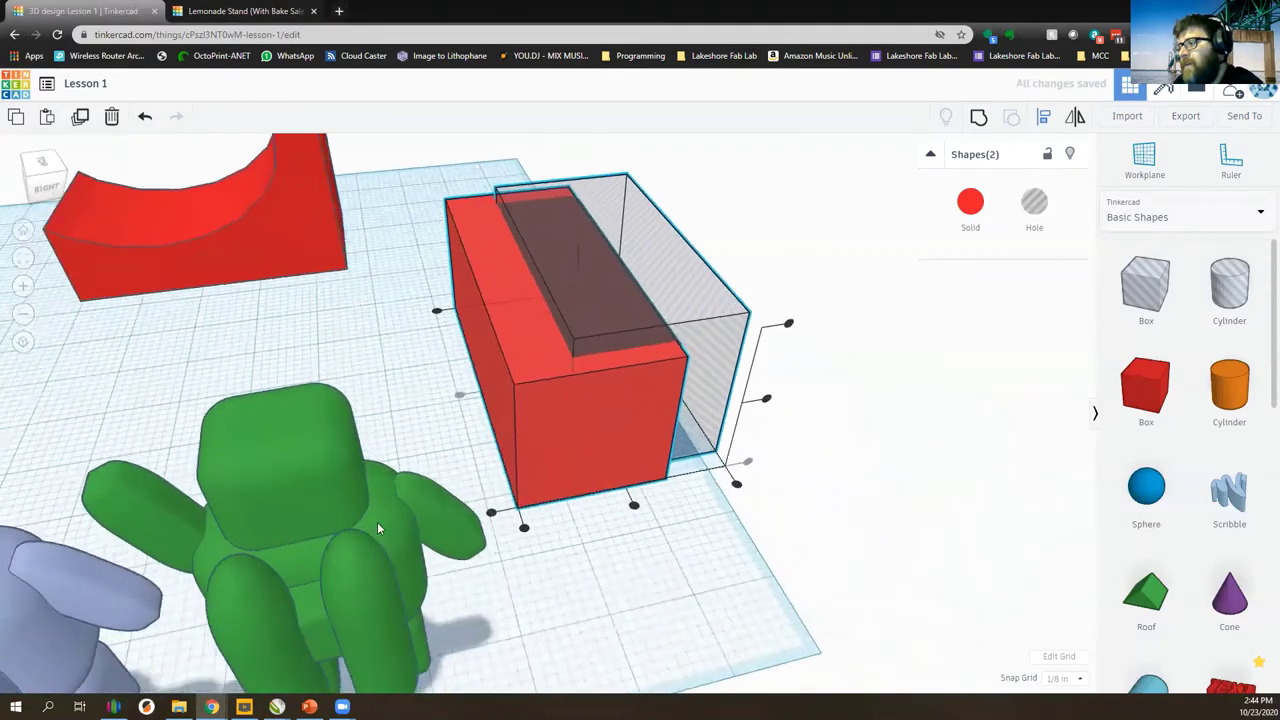
# Try centring the hole box across the red block's depth and undo that alignment.
pyautogui.click(627, 512)
pyautogui.moveTo(592, 552); pyautogui.dragTo(693, 570, button='right')
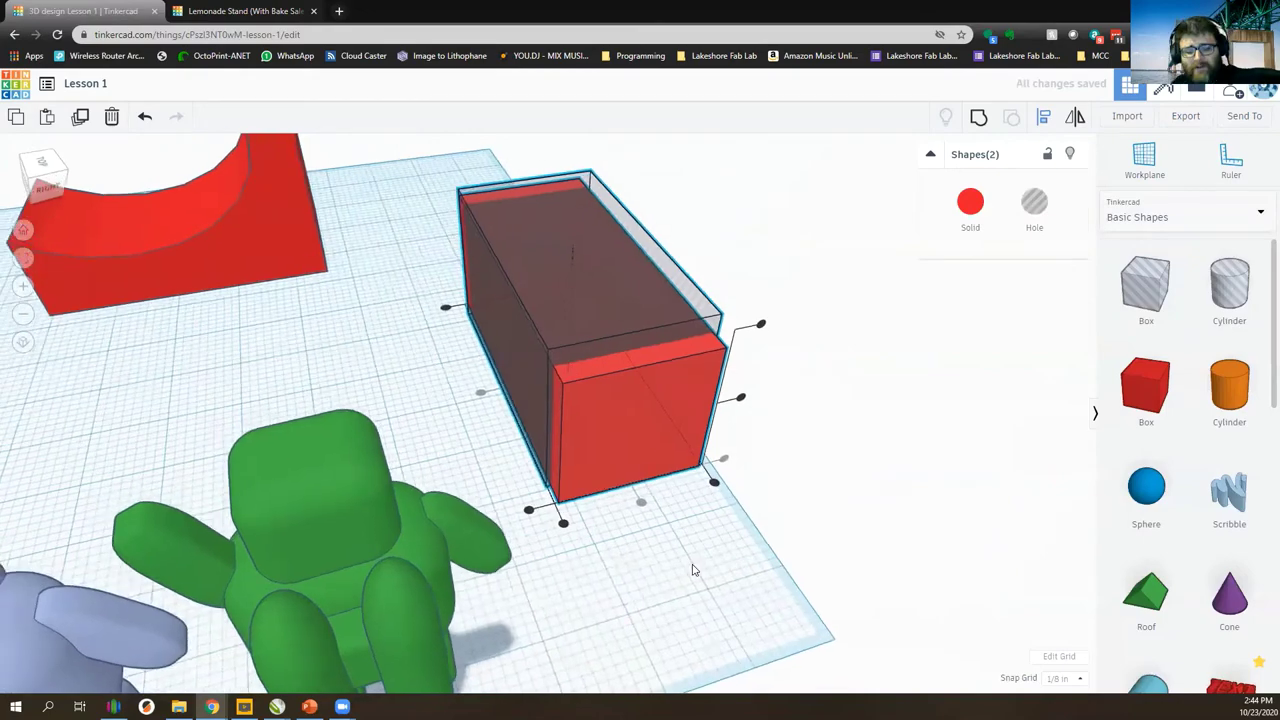
pyautogui.hotkey('ctrl', 'z')
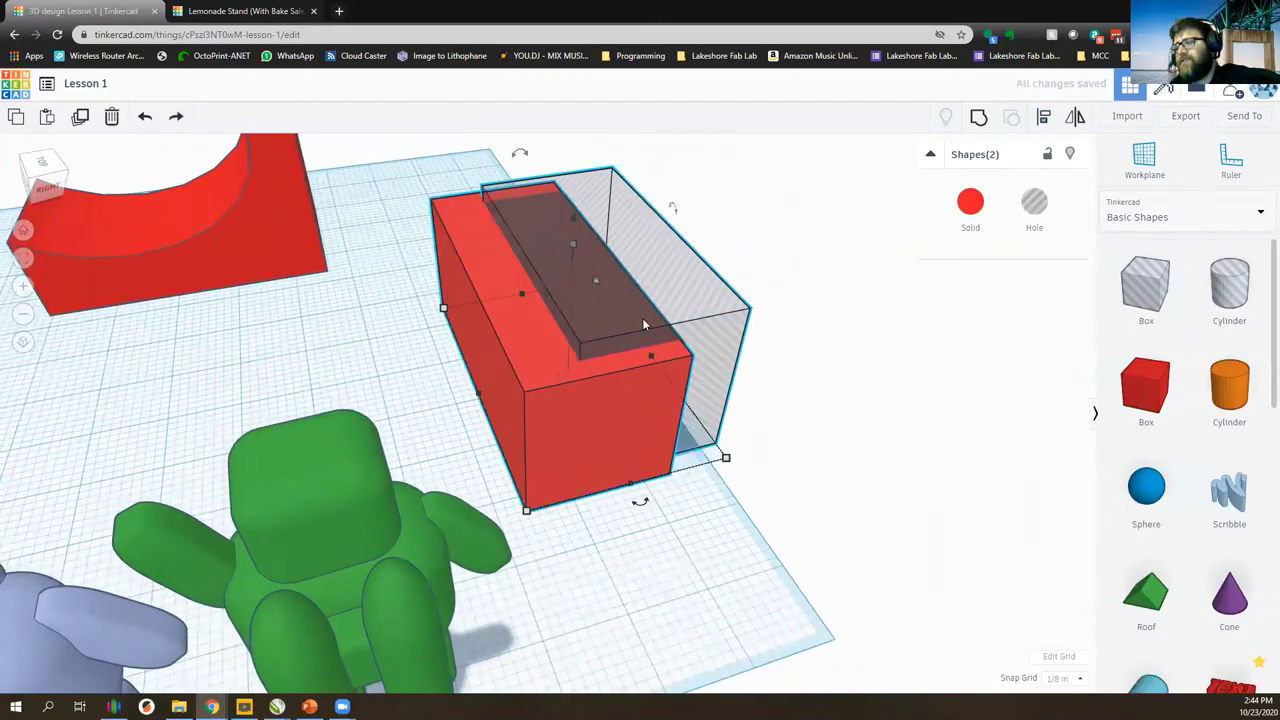
pyautogui.moveTo(732, 427); pyautogui.dragTo(814, 418, button='right')
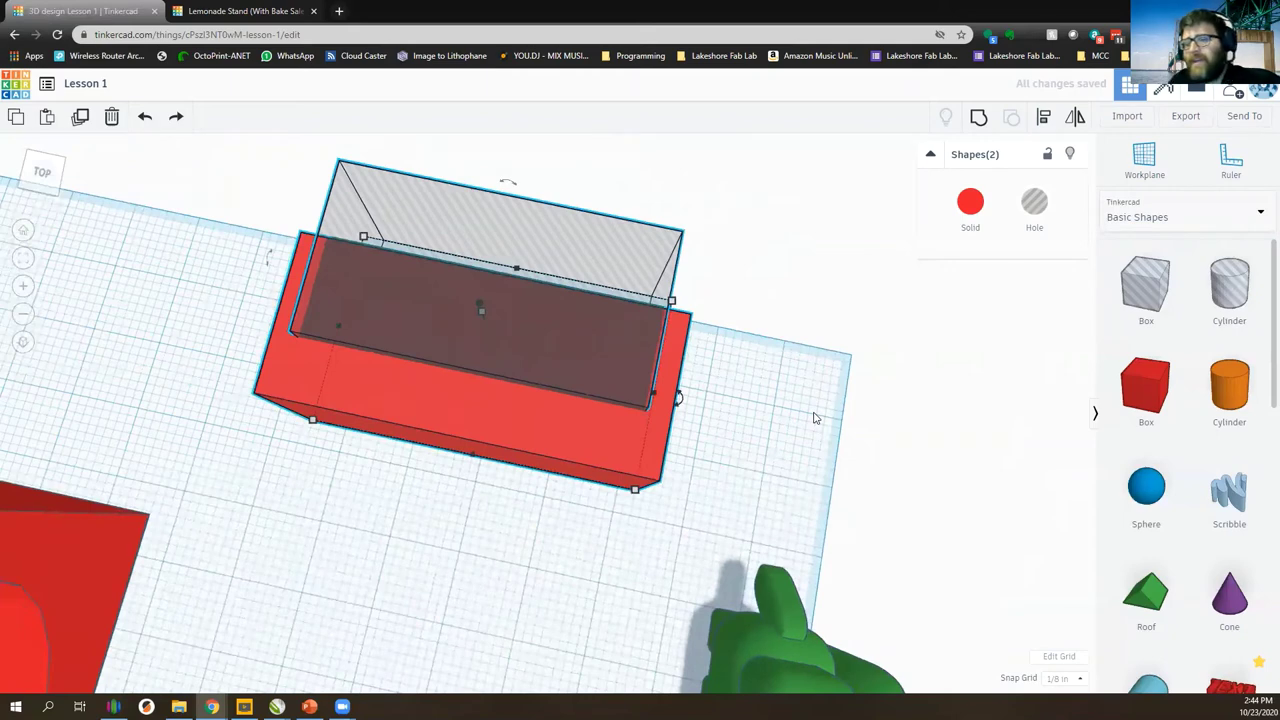
# Nudge only the hole box forward into the red block, leaving a front wall about as thick as the side walls.
pyautogui.click(944, 356)
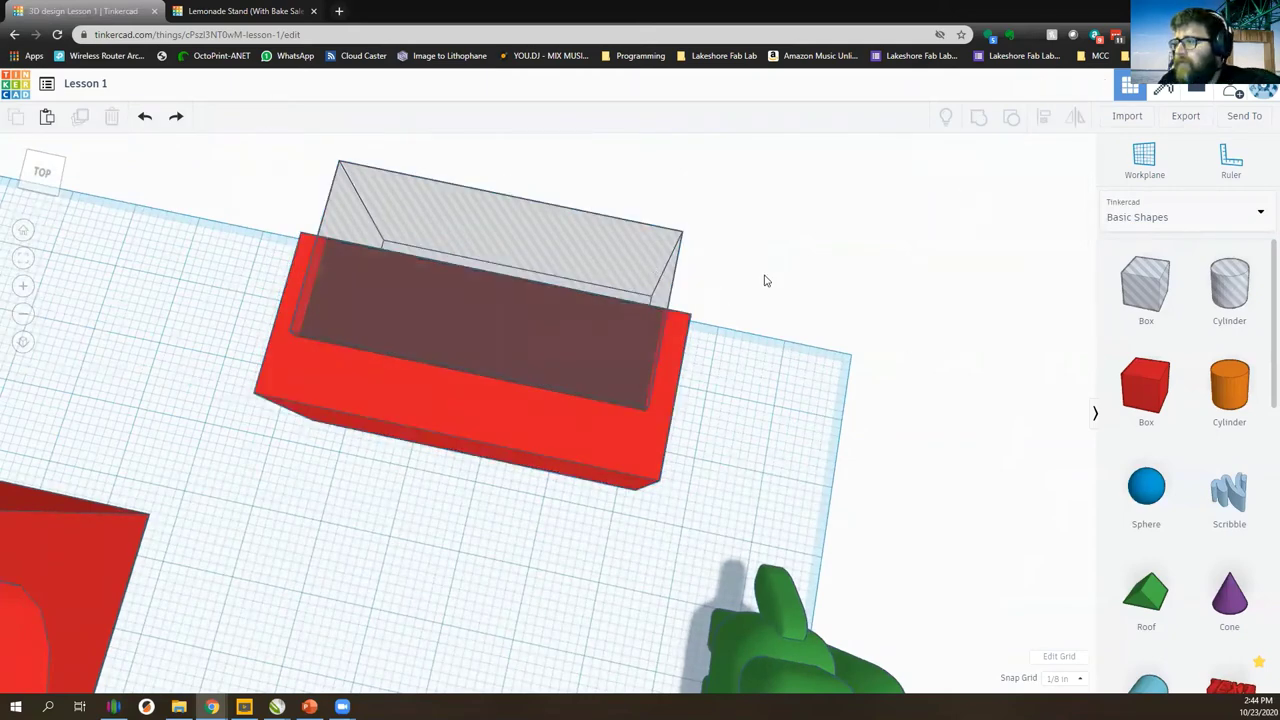
pyautogui.click(598, 260)
pyautogui.press('Down')
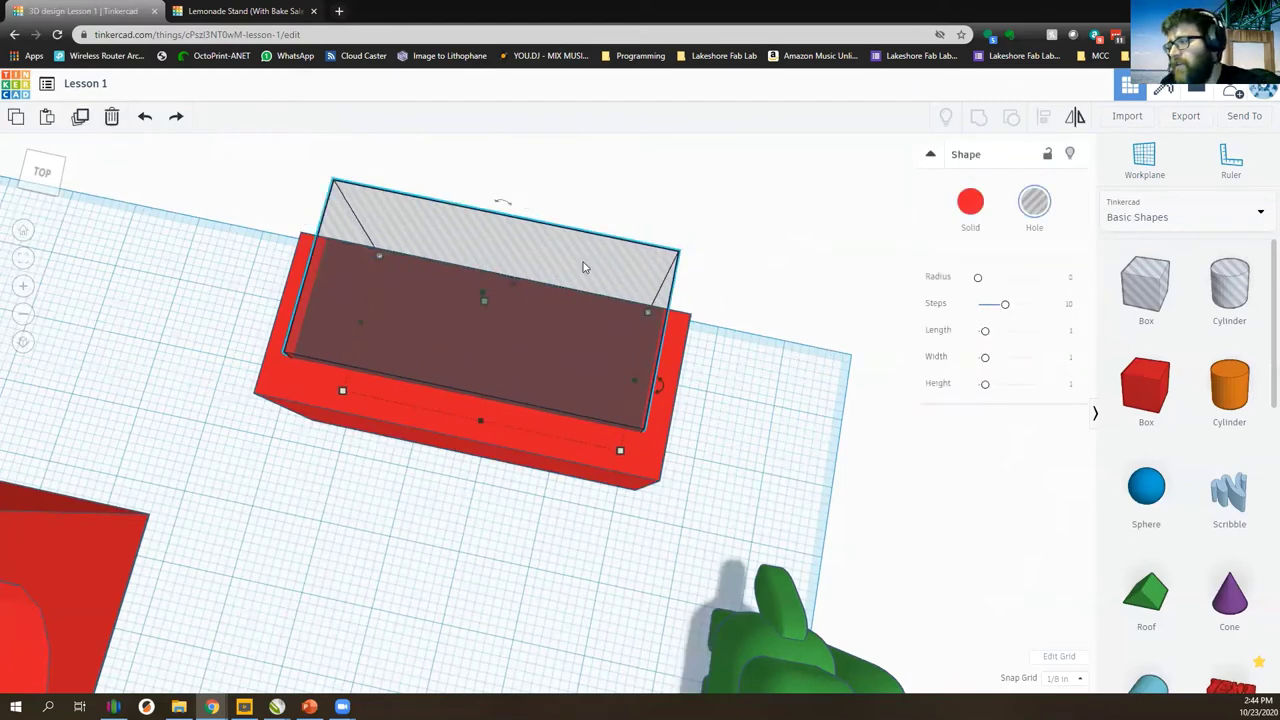
pyautogui.press('Up')
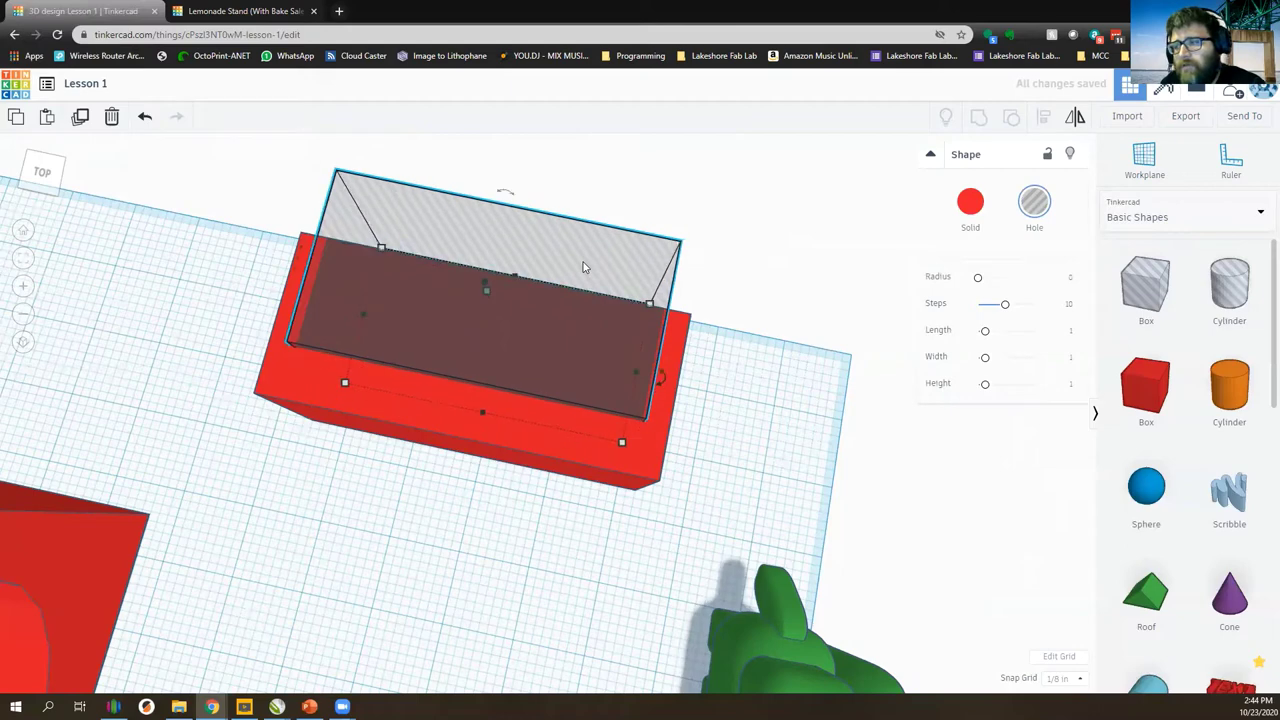
pyautogui.press('Down')
pyautogui.press('Up')
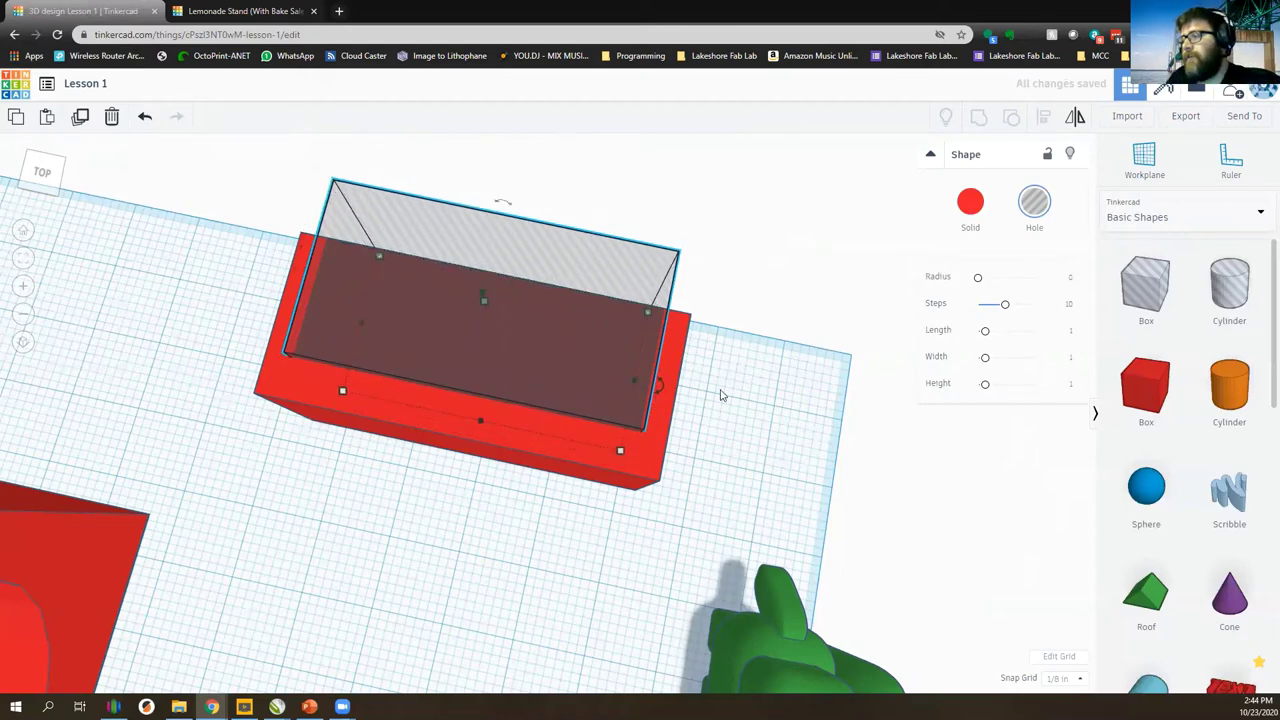
pyautogui.press('Down')
pyautogui.press('Up')
pyautogui.press('Down')
# Check the wall thickness from above, and group the hole box with the red block to cut out a three-sided stand.
pyautogui.moveTo(557, 432); pyautogui.dragTo(620, 510, button='right')
pyautogui.click(44, 160)
pyautogui.moveTo(682, 355); pyautogui.dragTo(597, 310, button='right')
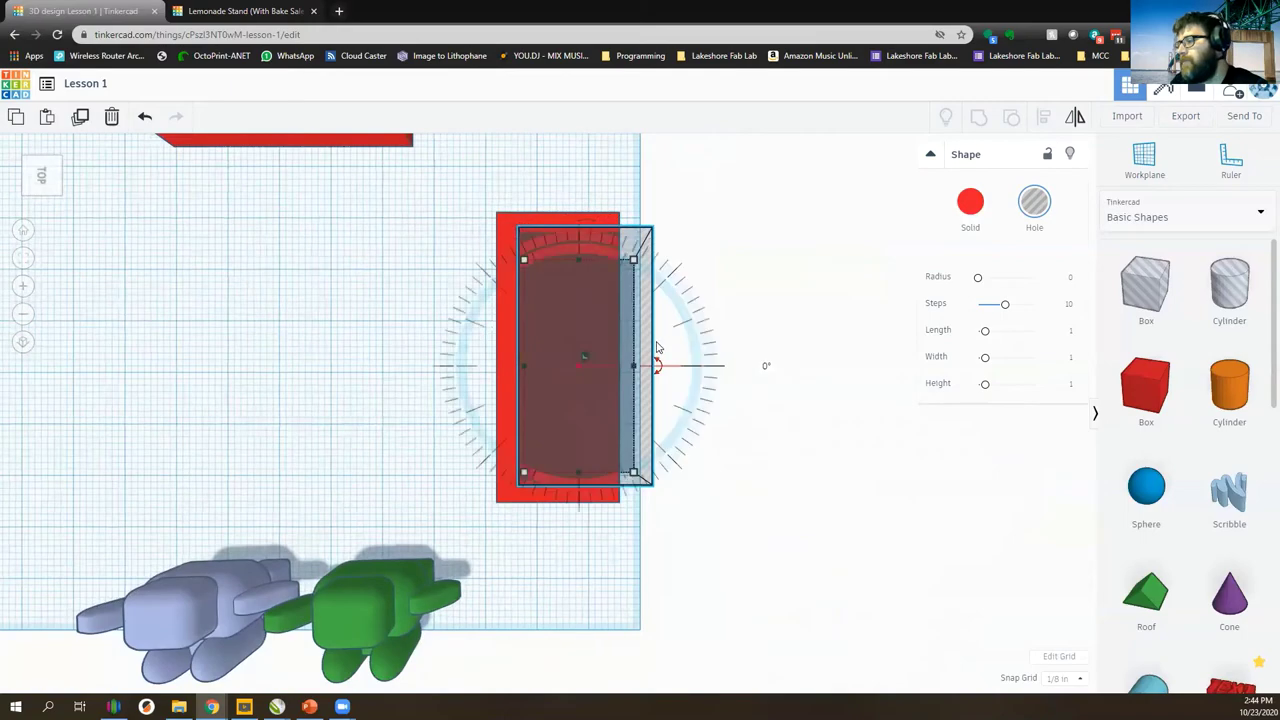
pyautogui.scroll(3, 700, 466)
pyautogui.scroll(-2, 709, 477)
pyautogui.moveTo(709, 477); pyautogui.dragTo(757, 451, button='right')
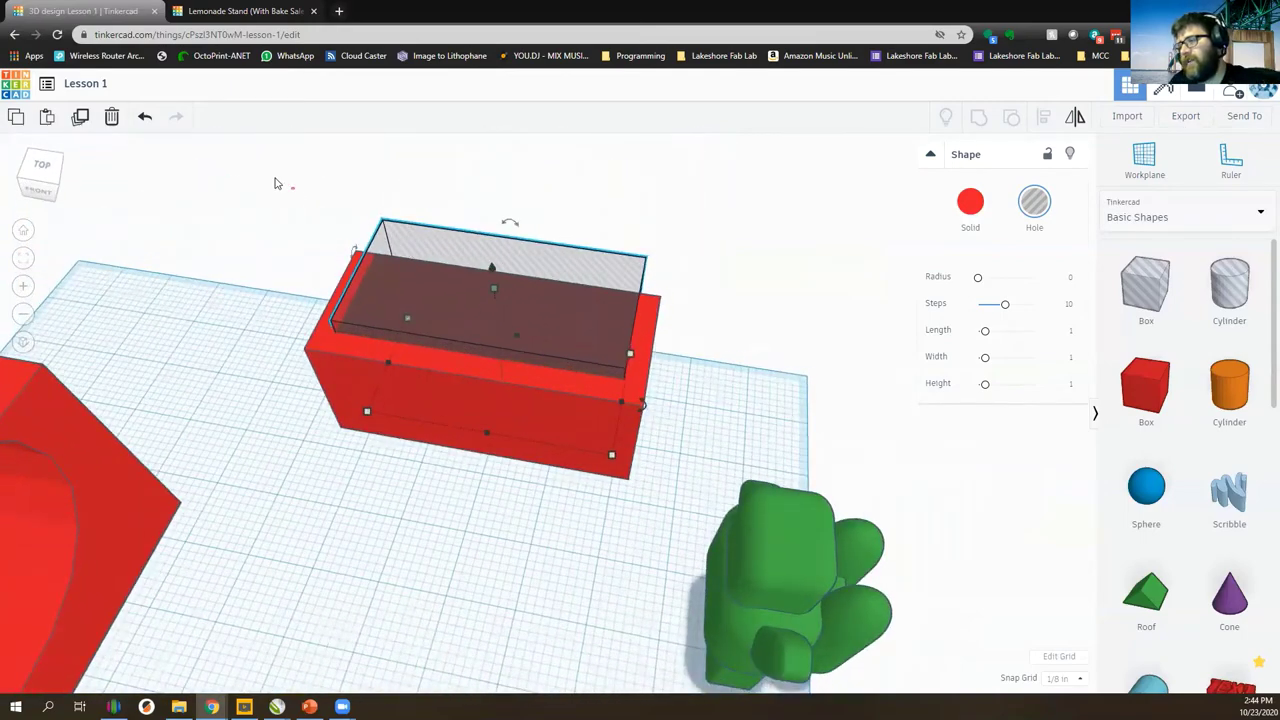
pyautogui.click(680, 422)
pyautogui.moveTo(286, 183); pyautogui.dragTo(721, 540)
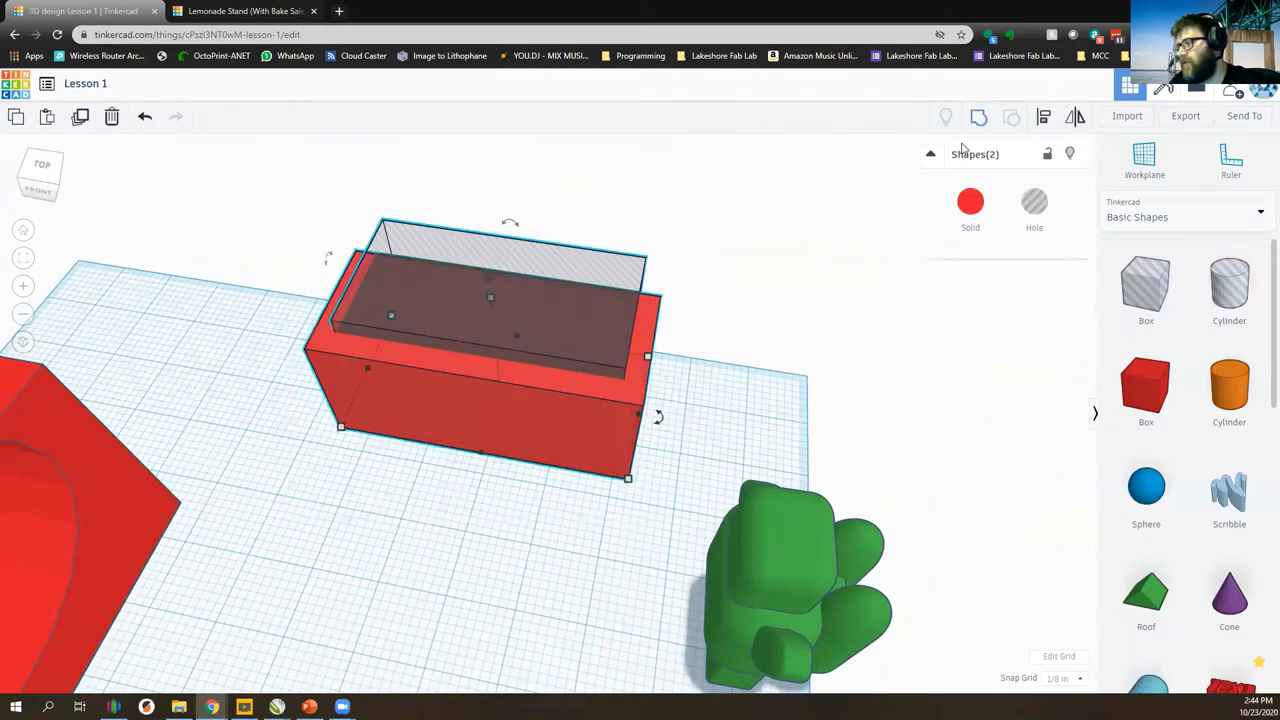
pyautogui.click(978, 117)
pyautogui.moveTo(466, 314); pyautogui.dragTo(520, 500, button='right')
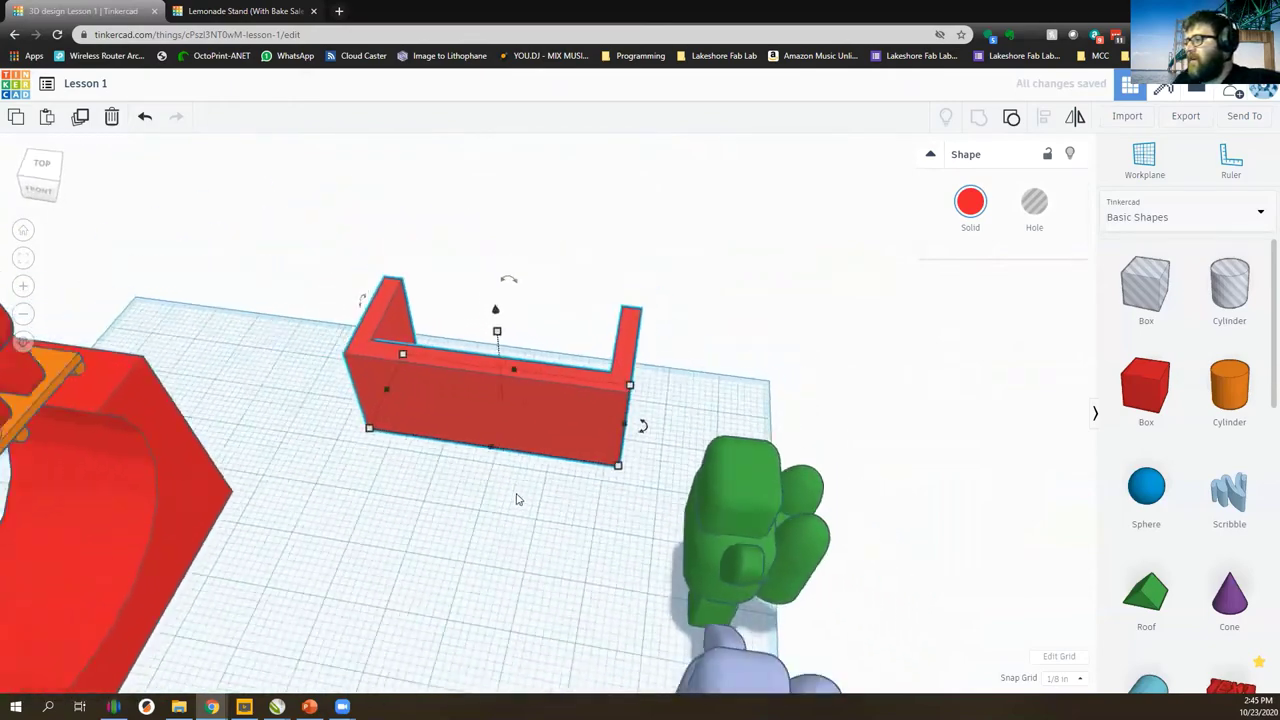
pyautogui.click(510, 462)
# Place an orange cylinder in front of the stand near its ramp-side end and stretch it to about 5⅞ in tall.
pyautogui.scroll(-2, 510, 462)
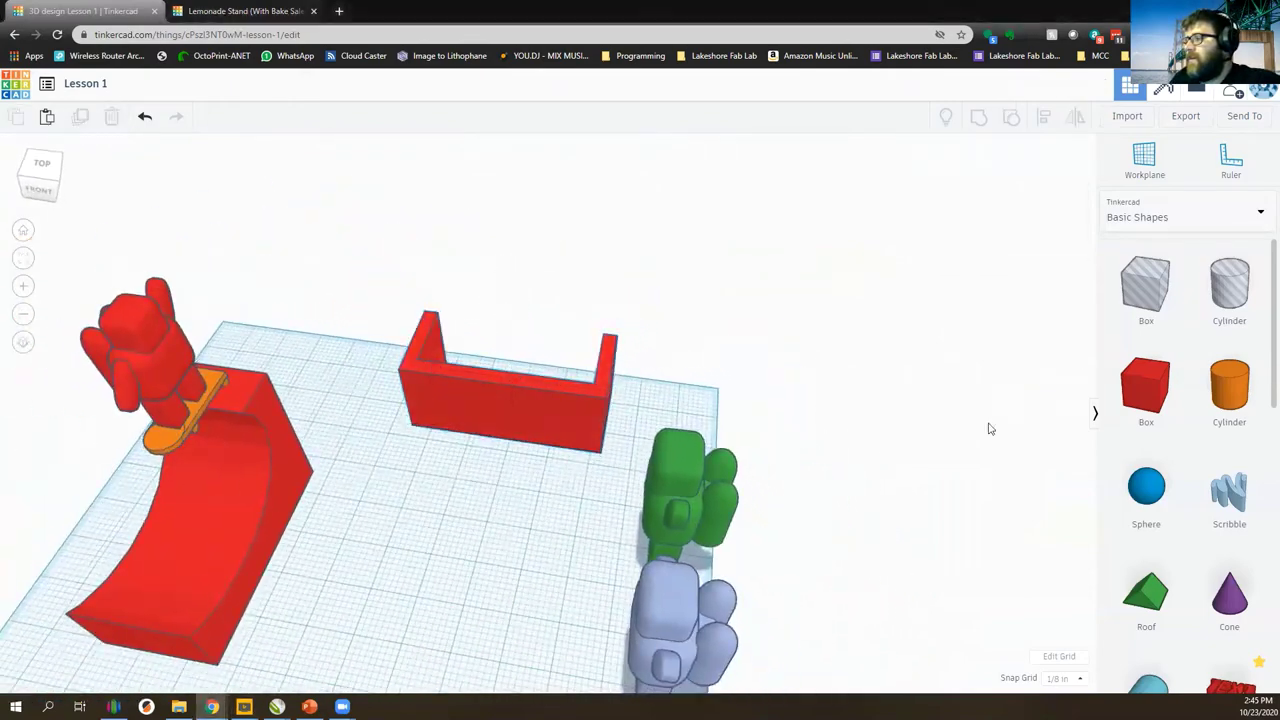
pyautogui.click(1240, 390)
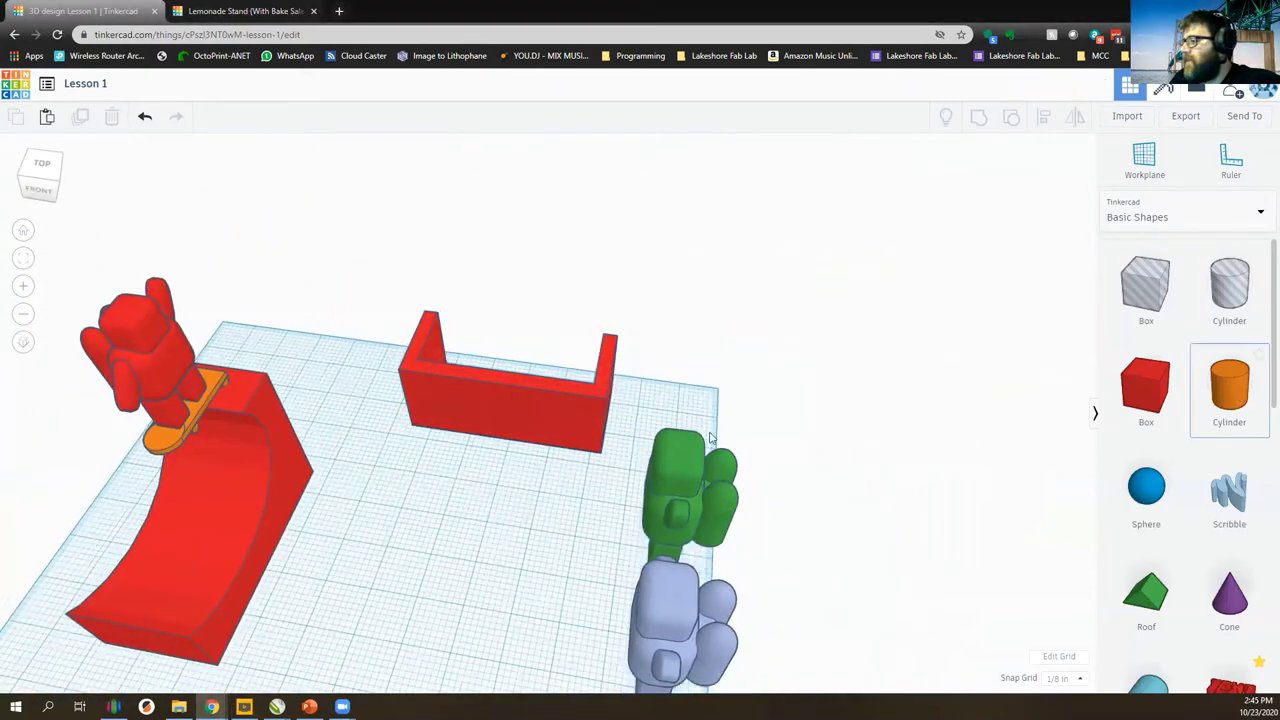
pyautogui.click(423, 460)
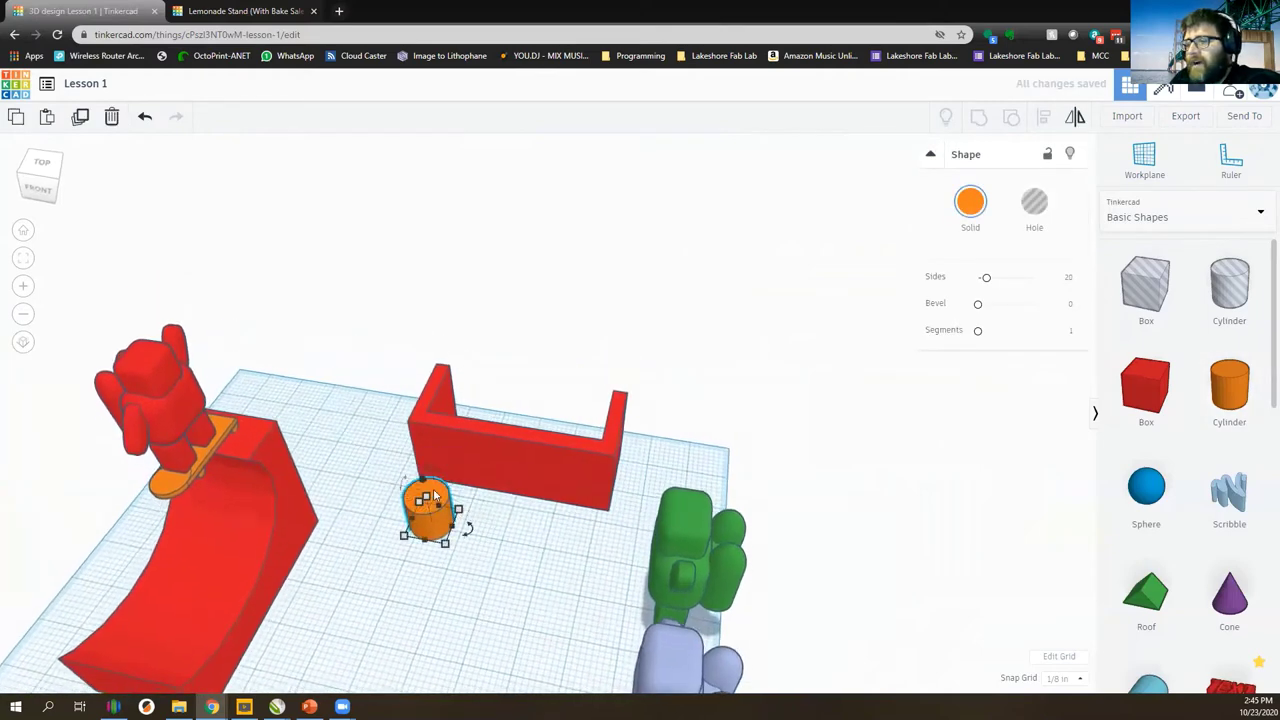
pyautogui.moveTo(425, 502); pyautogui.dragTo(409, 325)
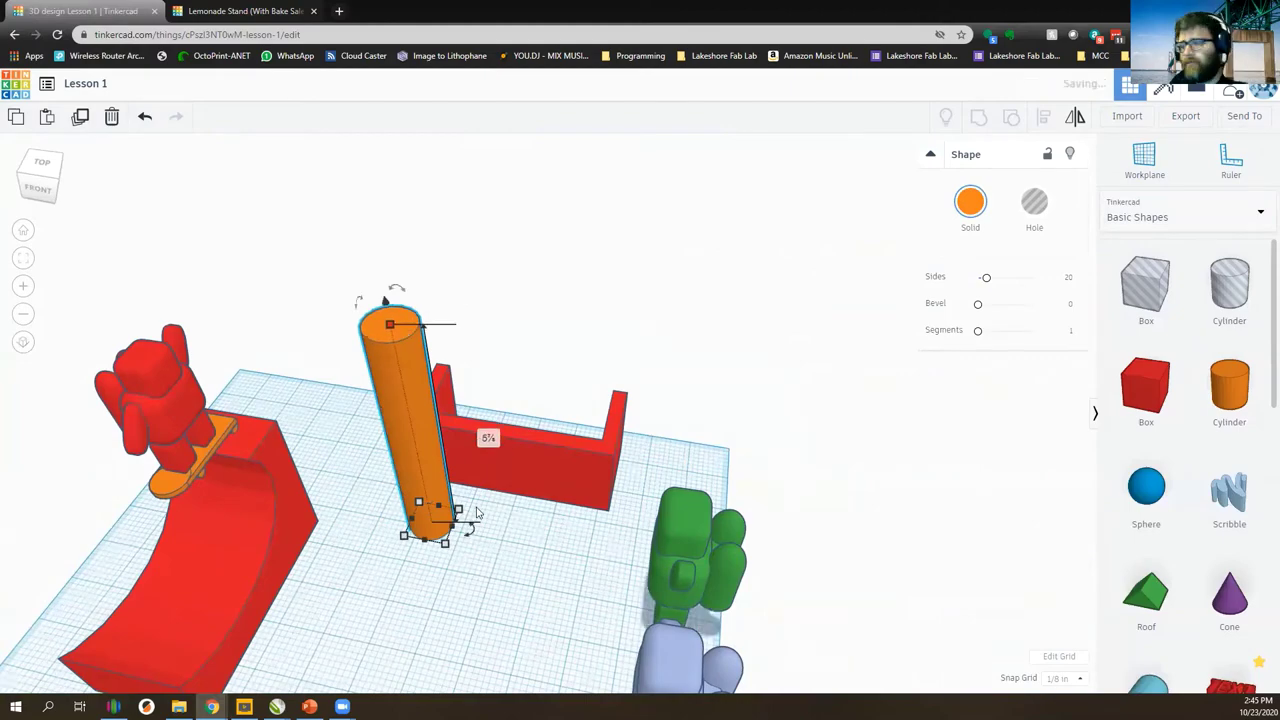
# Scale the cylinder down proportionally to about ⅜ in across and set its base width to 0.25 in.
pyautogui.keyDown('shift'); pyautogui.moveTo(459, 510); pyautogui.dragTo(446, 513); pyautogui.keyUp('shift')
pyautogui.hotkey('ctrl', 'z')
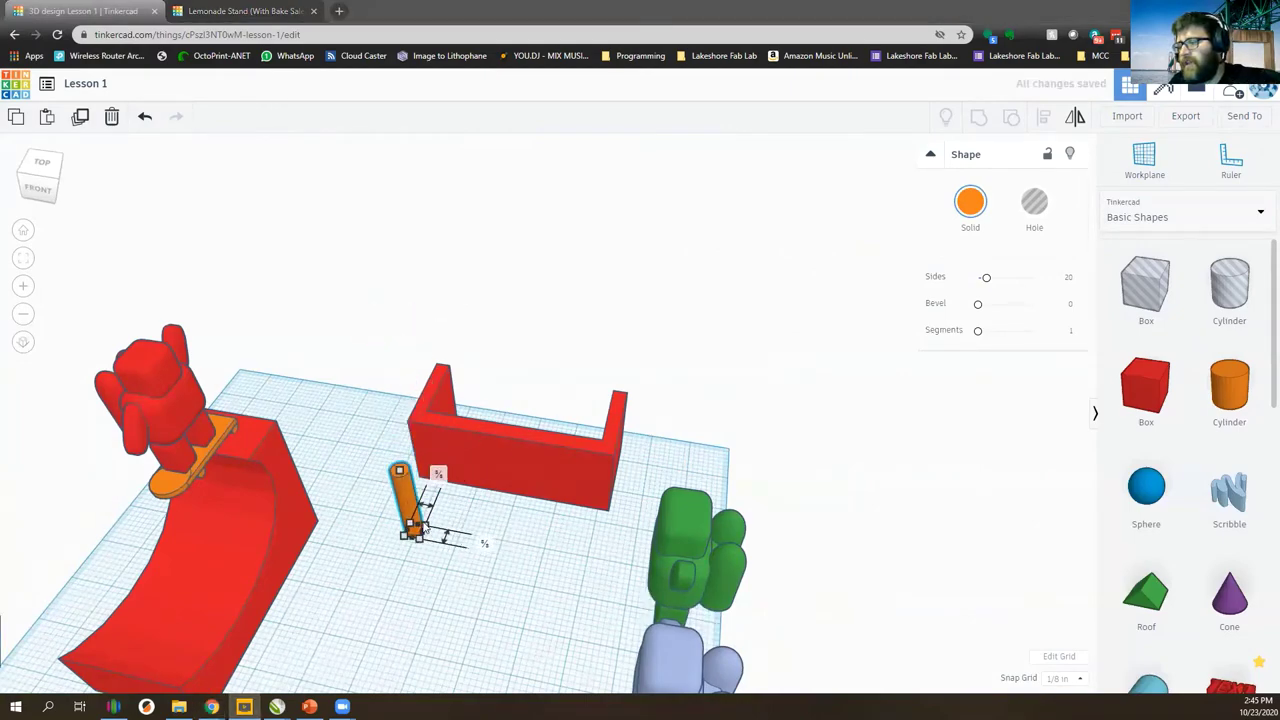
pyautogui.scroll(5, 442, 504)
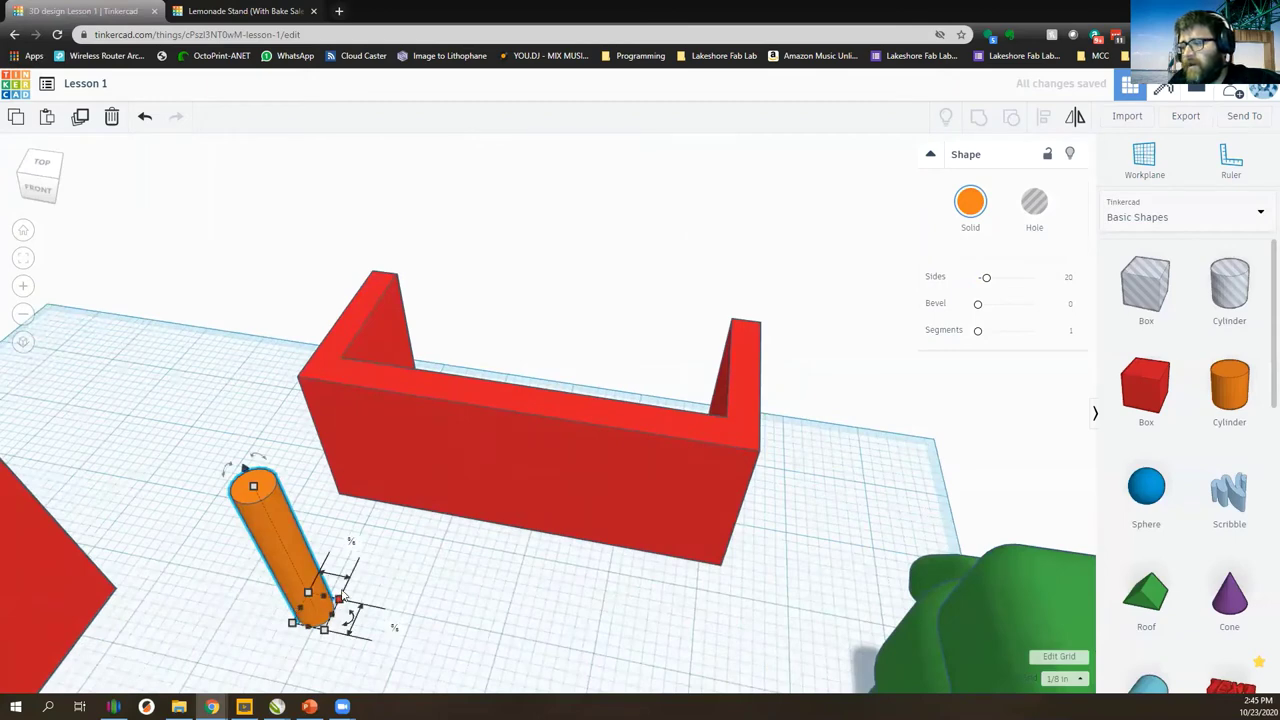
pyautogui.click(351, 541)
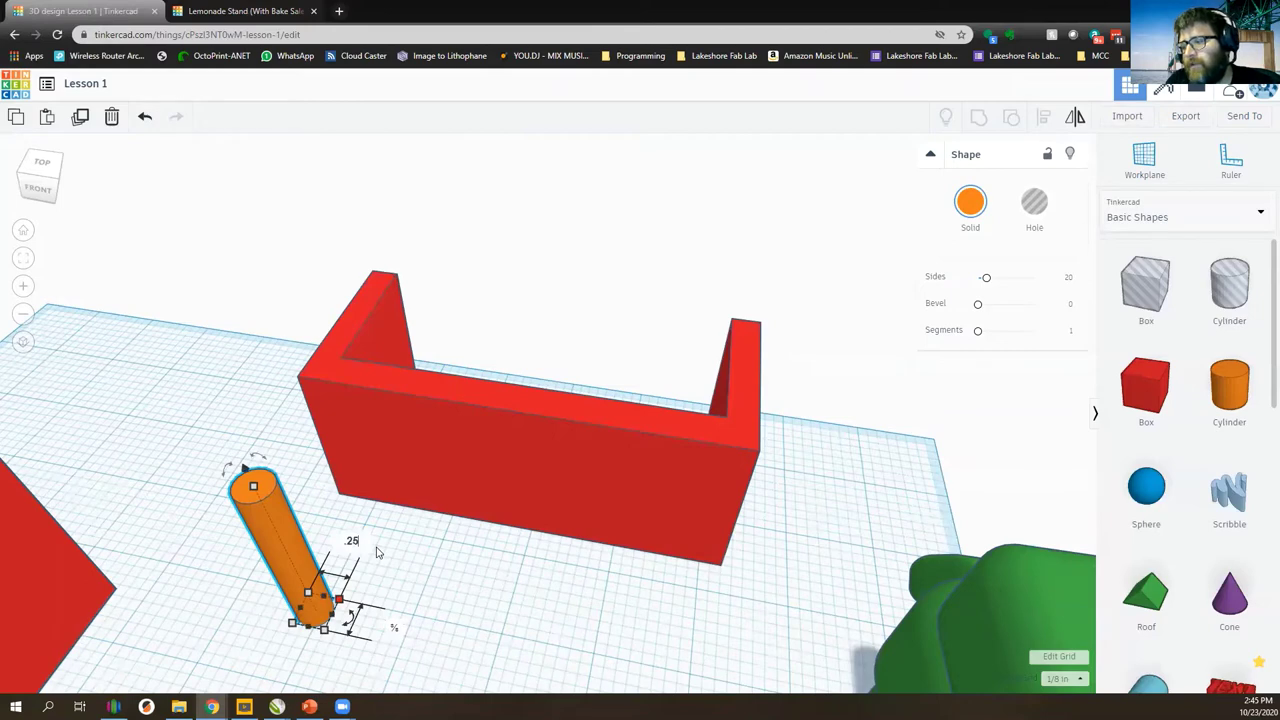
pyautogui.press('Tab')
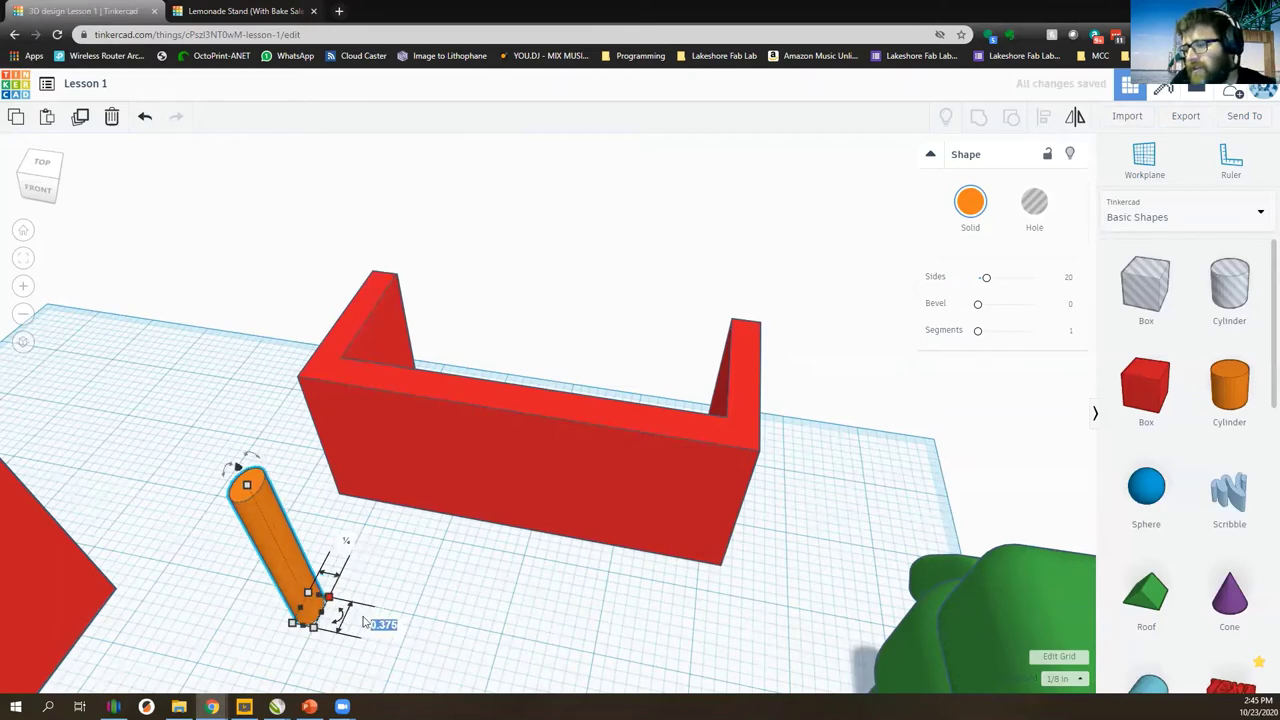
pyautogui.press('Return')
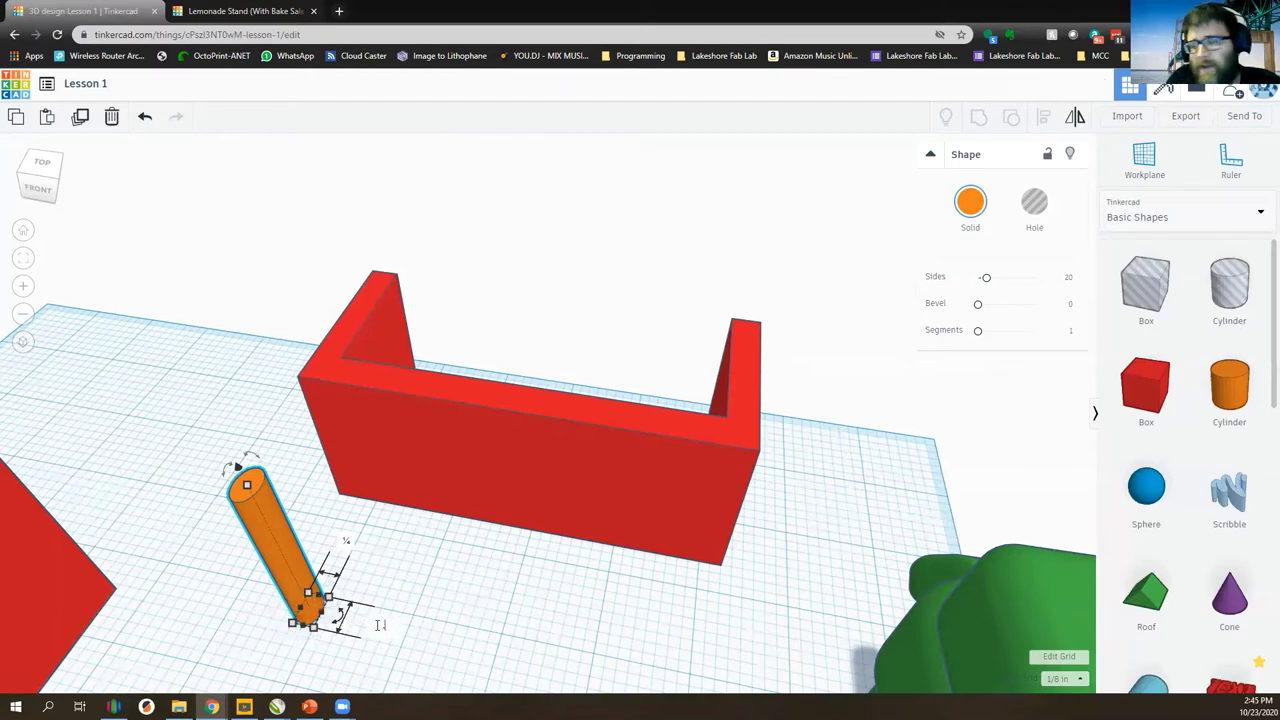
pyautogui.press('Return')
# Move the cylinder to the stand's front ramp-side corner and raise it about 1⅞ in to stand on the wall's top.
pyautogui.moveTo(280, 517)
pyautogui.mouseDown(button='right')
pyautogui.moveTo(282, 536)
pyautogui.moveTo(282, 505)
pyautogui.mouseUp(button='right')
pyautogui.moveTo(279, 553); pyautogui.dragTo(342, 431)
pyautogui.moveTo(373, 488); pyautogui.dragTo(394, 640, button='middle')
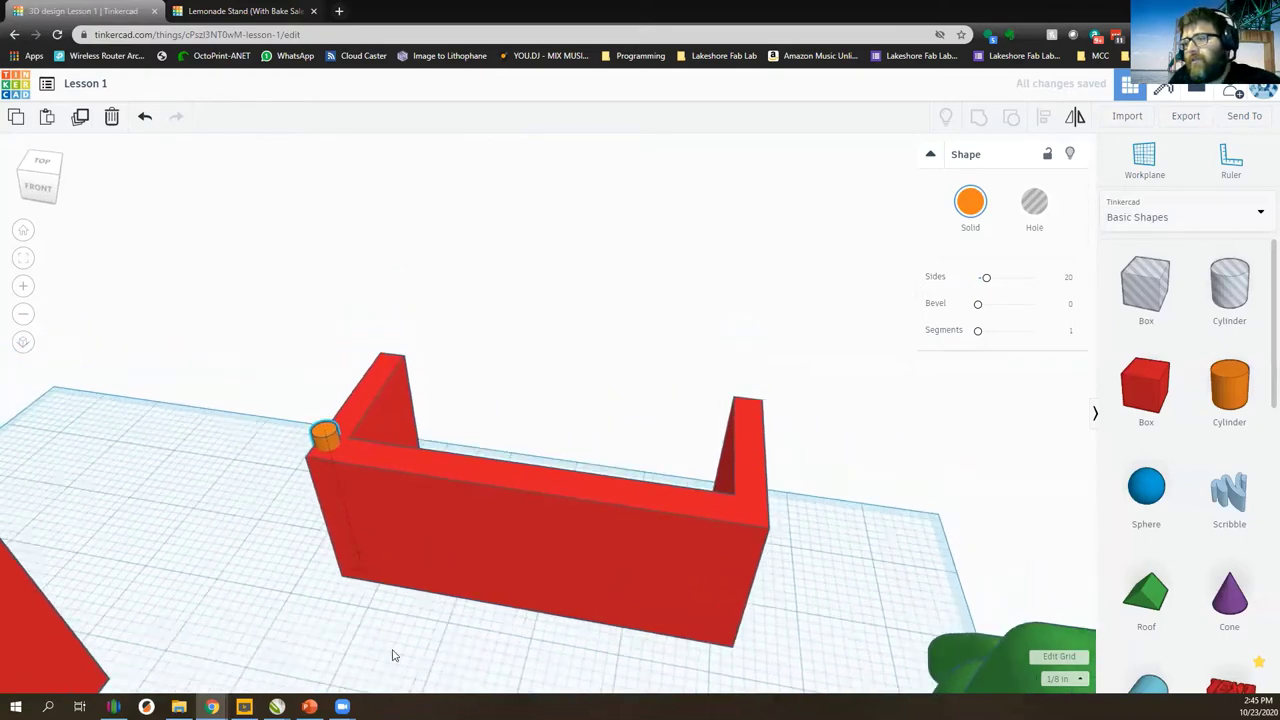
pyautogui.moveTo(318, 440); pyautogui.dragTo(300, 263)
pyautogui.scroll(-2, 542, 414)
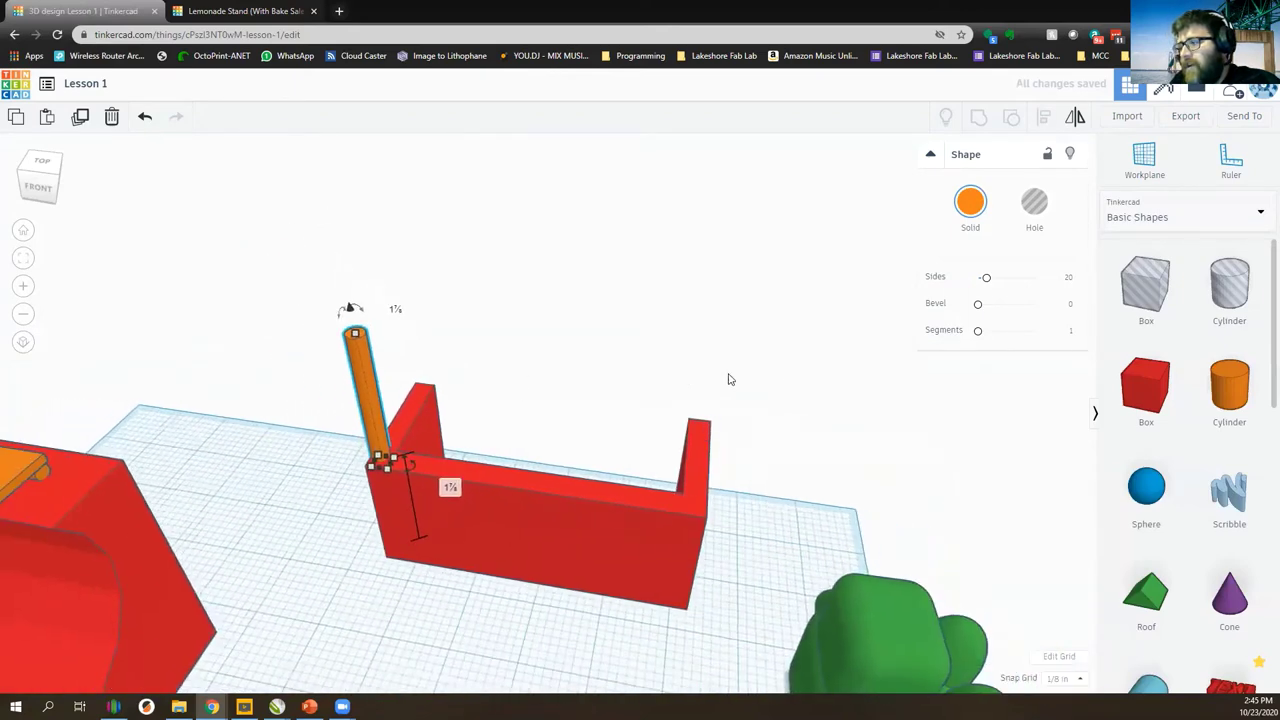
# Set the workplane on top of the stand's front wall and place an orange cylinder at the front corner farthest from the ramp.
pyautogui.click(1143, 160)
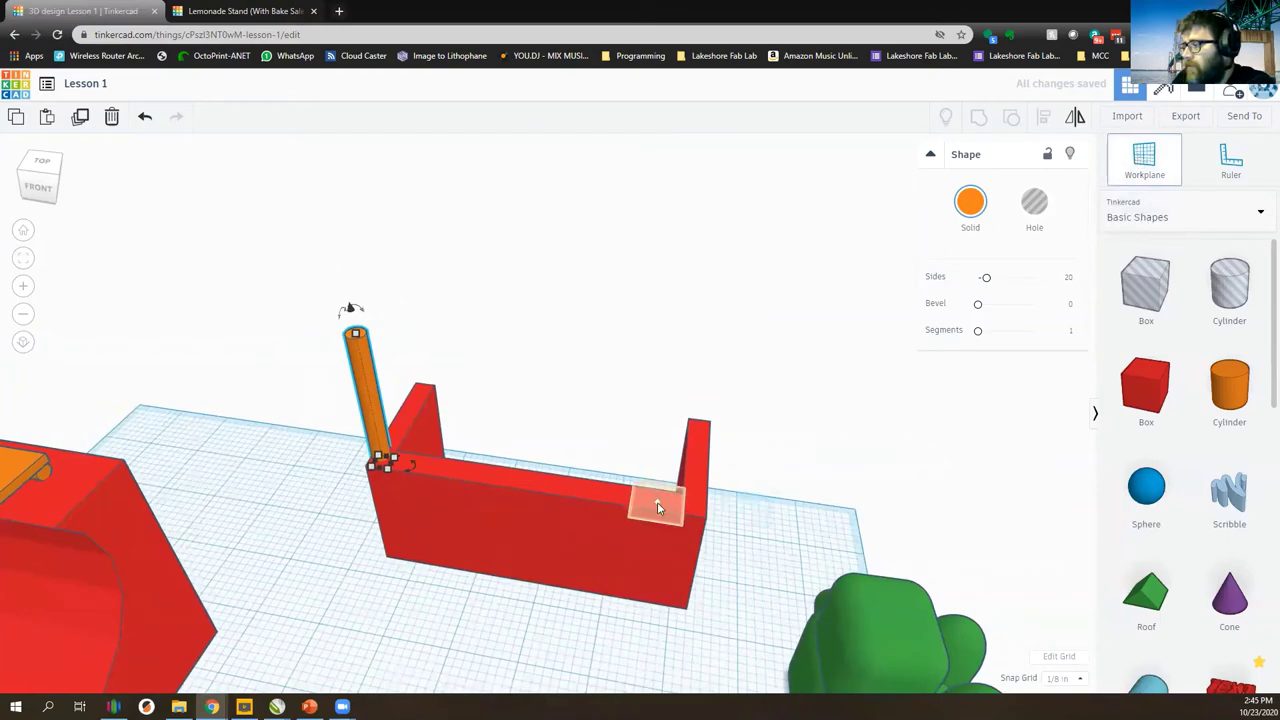
pyautogui.click(685, 492)
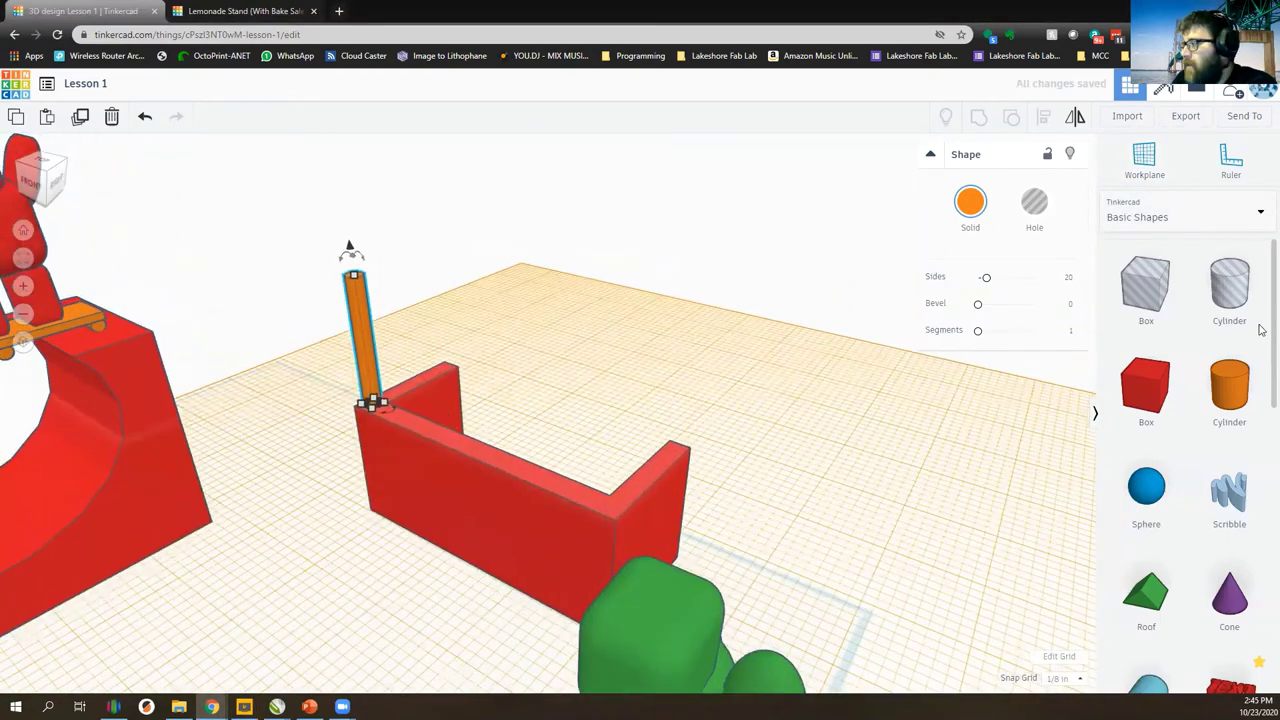
pyautogui.click(1229, 390)
pyautogui.click(624, 509)
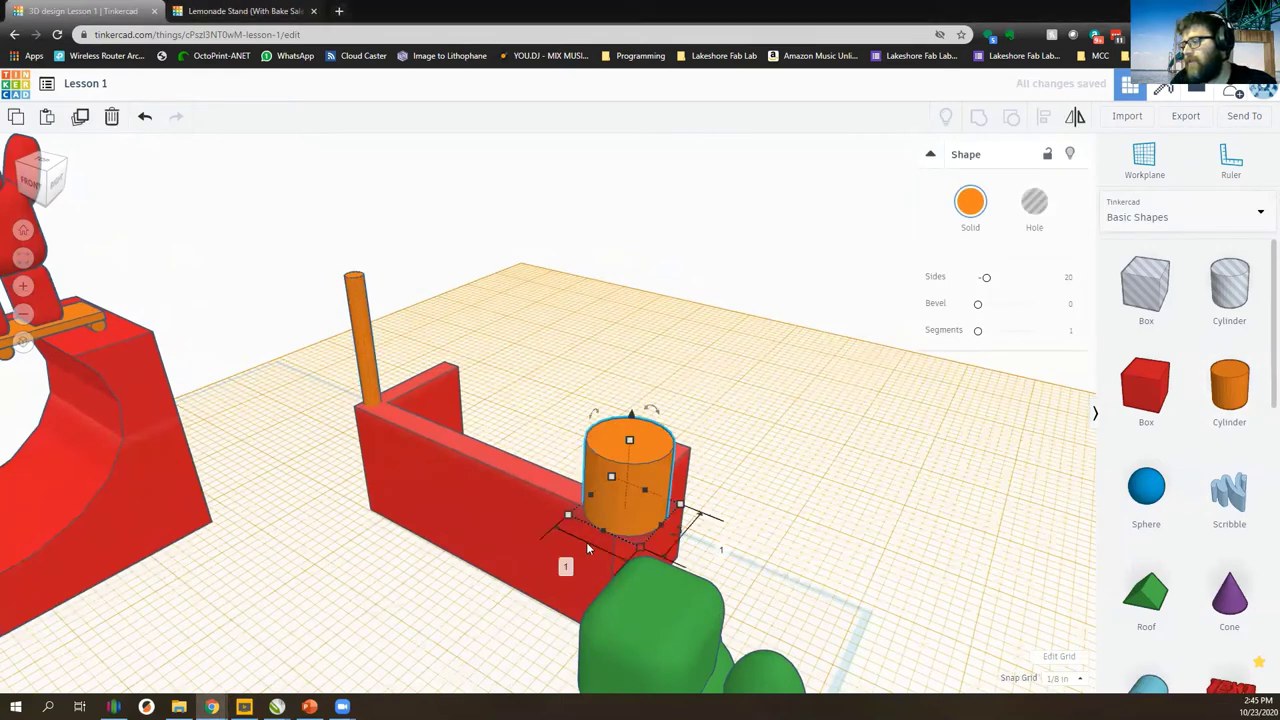
# Set the new cylinder's base to 1/4 in by 0.25 in.
pyautogui.click(566, 568)
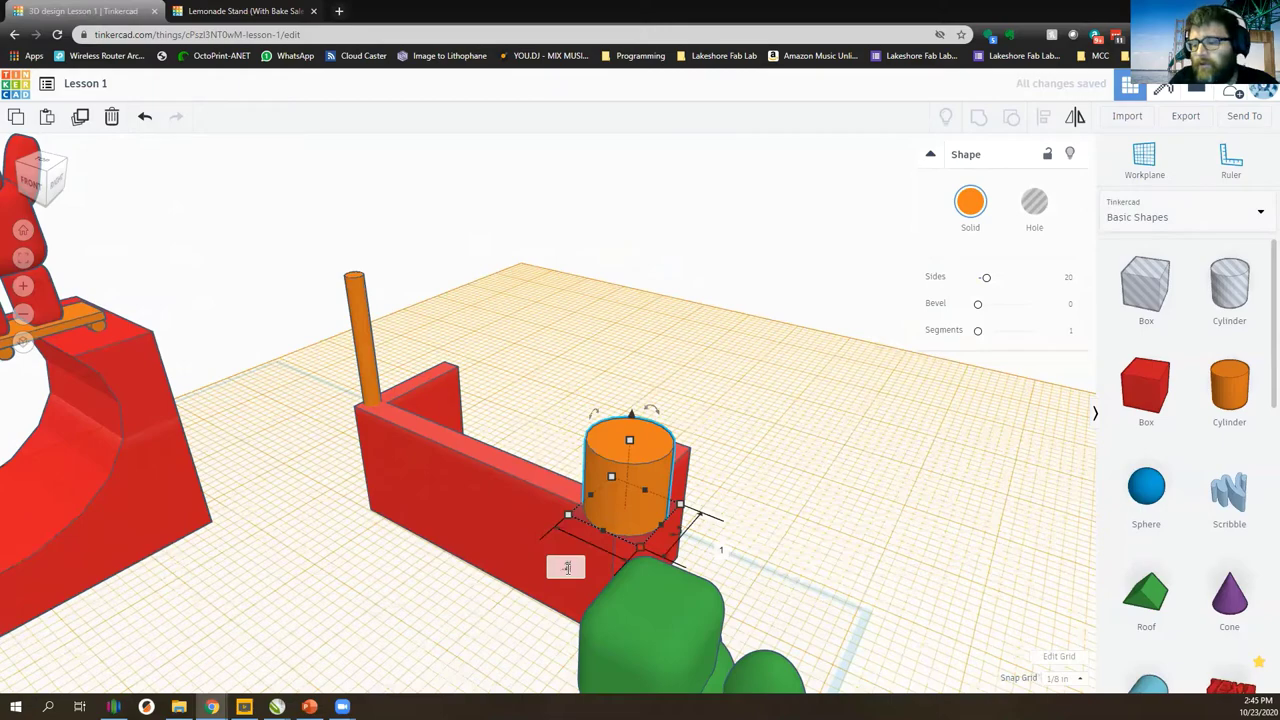
pyautogui.write('1/4')
pyautogui.press('Return')
pyautogui.click(664, 526)
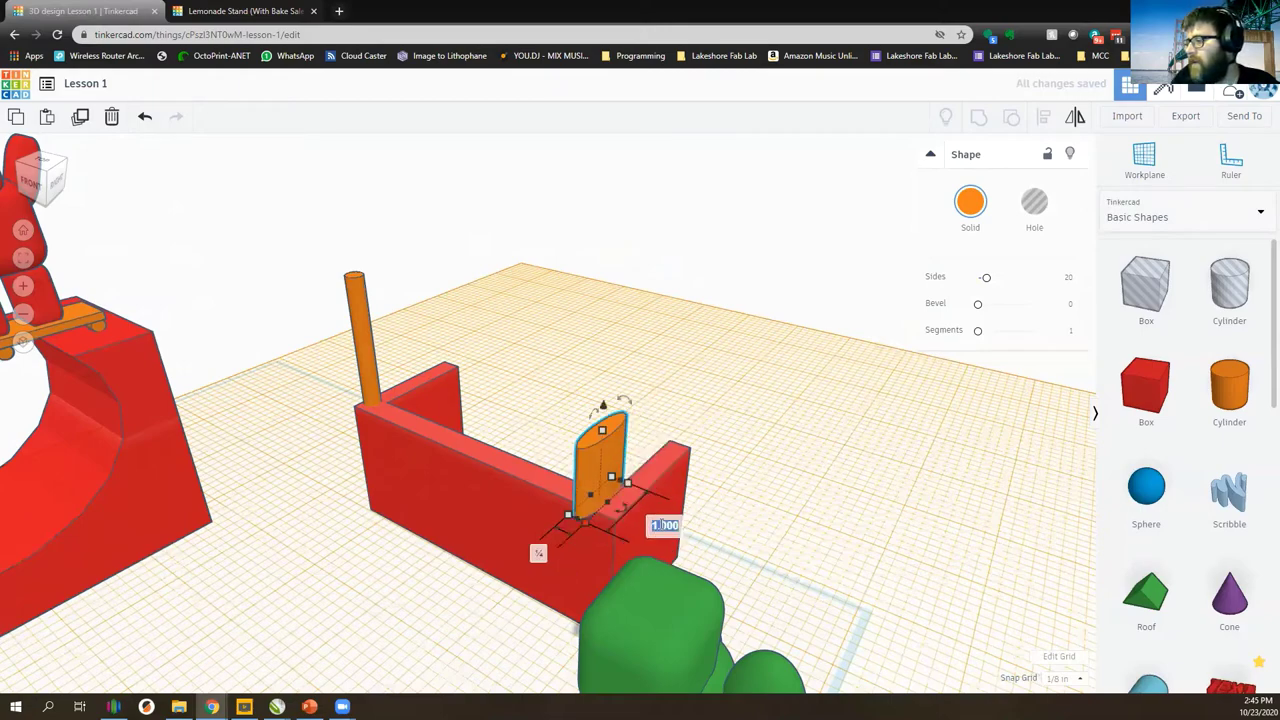
pyautogui.write('.25')
pyautogui.press('Return')
# Stretch the new cylinder upward into a post and set both front posts to 2 in tall.
pyautogui.moveTo(557, 371); pyautogui.dragTo(632, 446, button='right')
pyautogui.moveTo(669, 417); pyautogui.dragTo(690, 350)
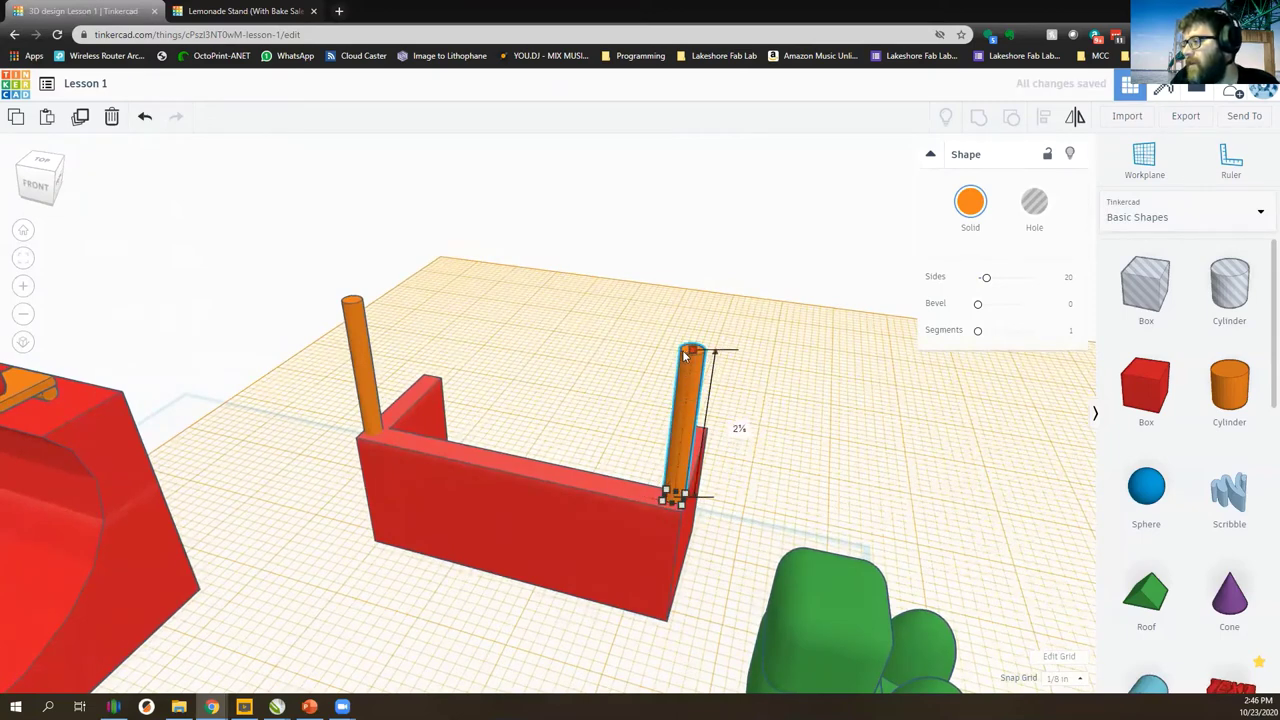
pyautogui.click(357, 313)
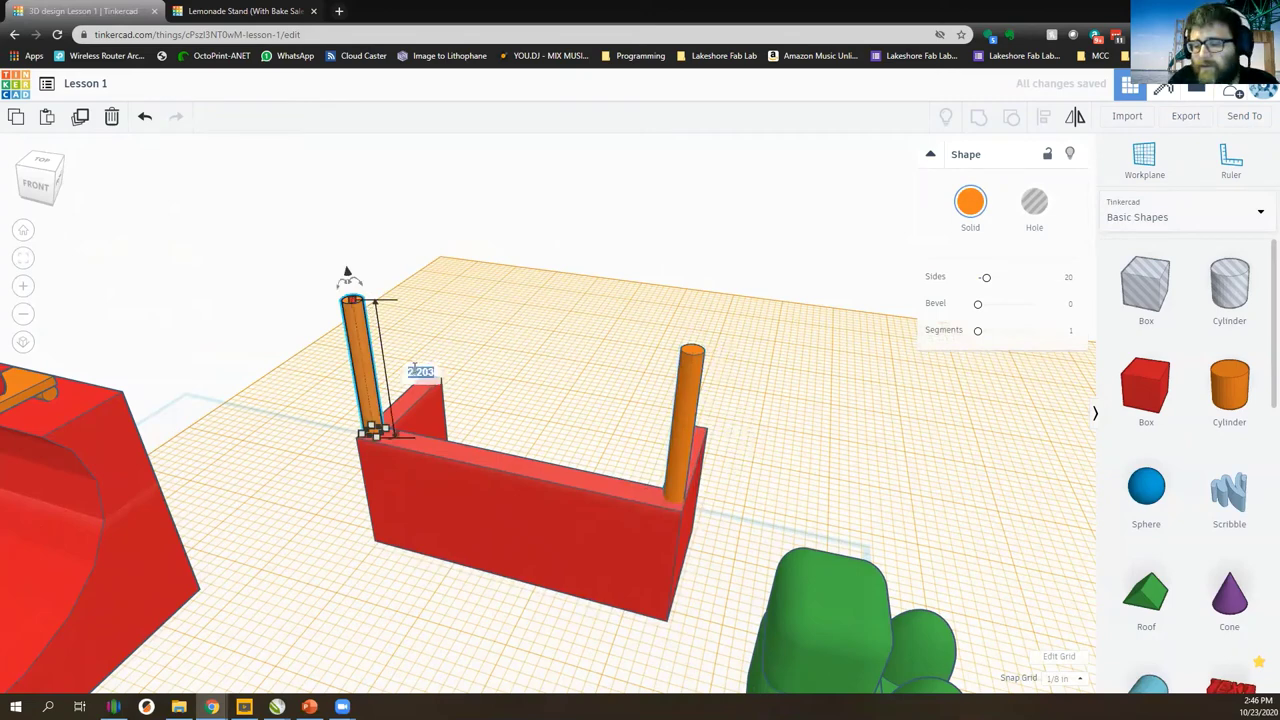
pyautogui.press('Return')
pyautogui.click(693, 368)
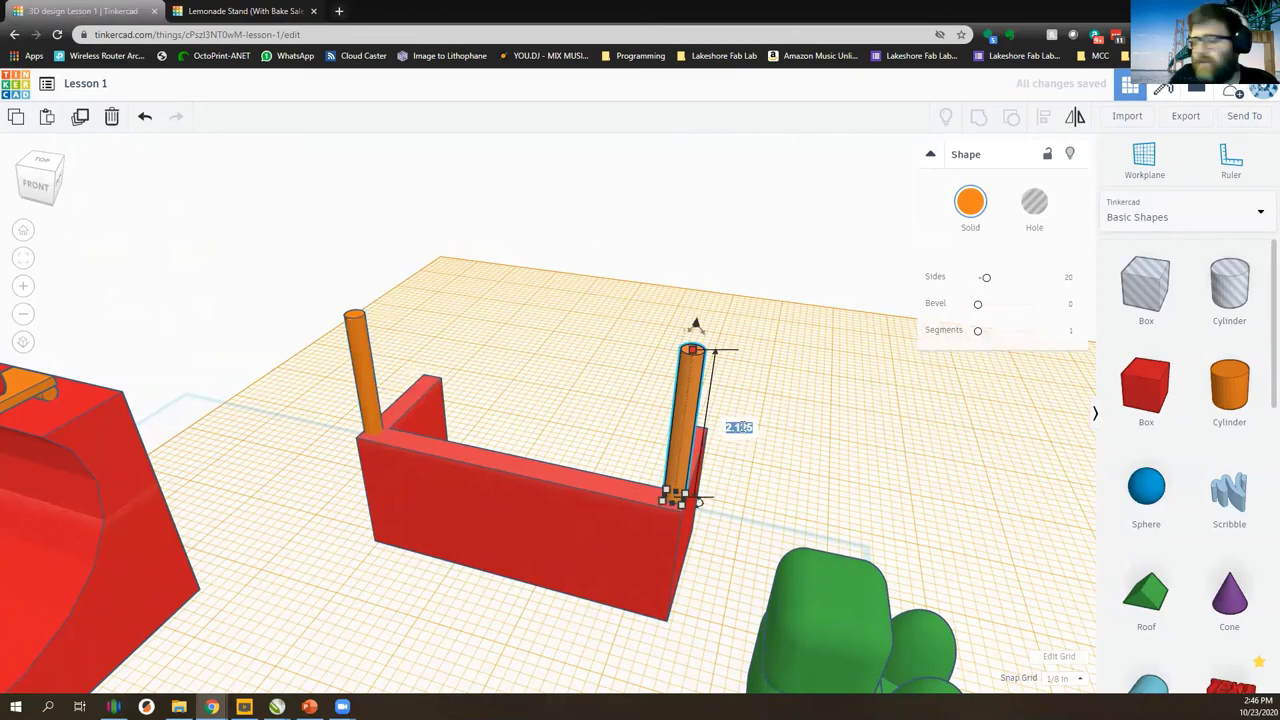
pyautogui.scroll(-5, 531, 406)
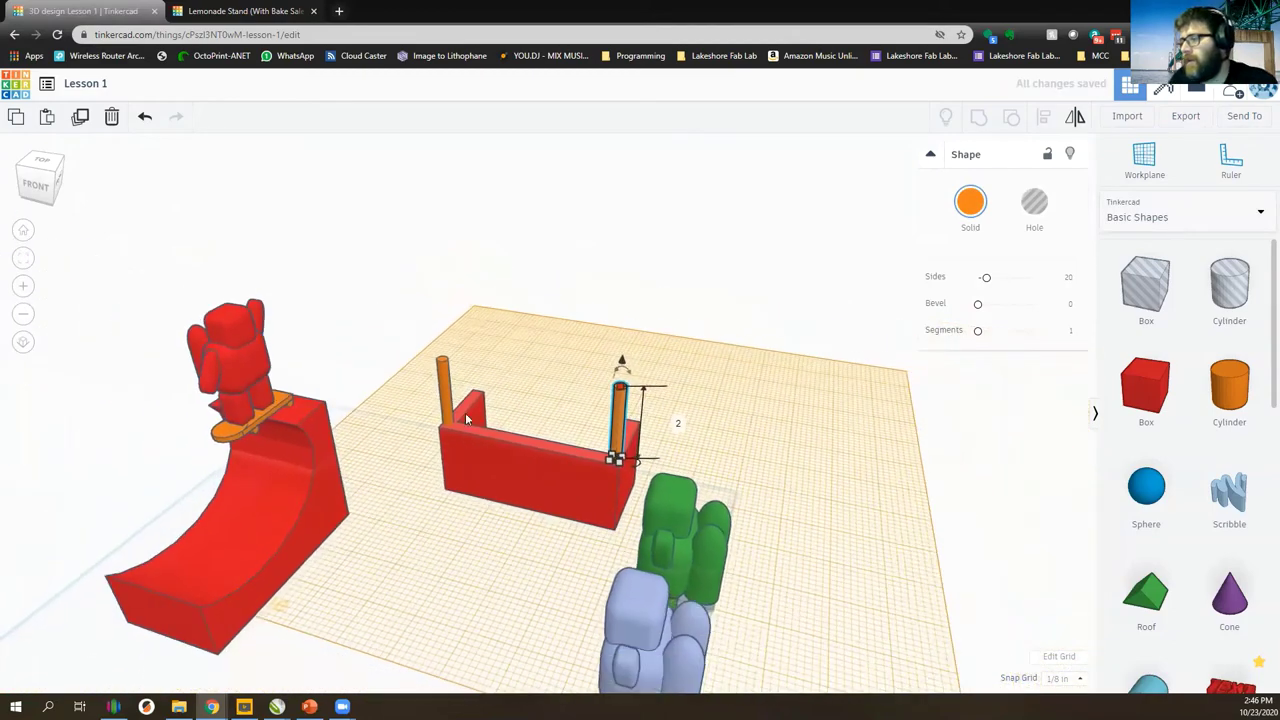
# Return the workplane to the base grid.
pyautogui.keyDown('shift'); pyautogui.click(446, 390); pyautogui.keyUp('shift')
pyautogui.moveTo(446, 390); pyautogui.dragTo(549, 455, button='right')
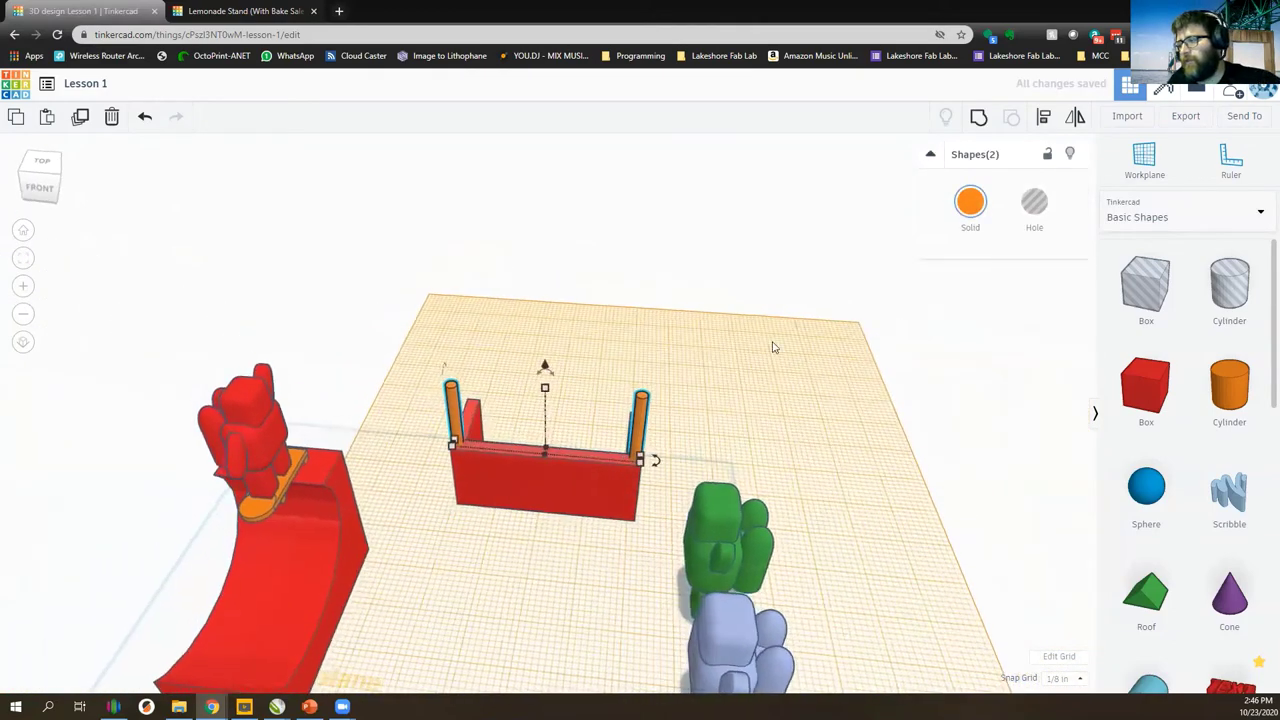
pyautogui.click(1145, 158)
pyautogui.click(1150, 163)
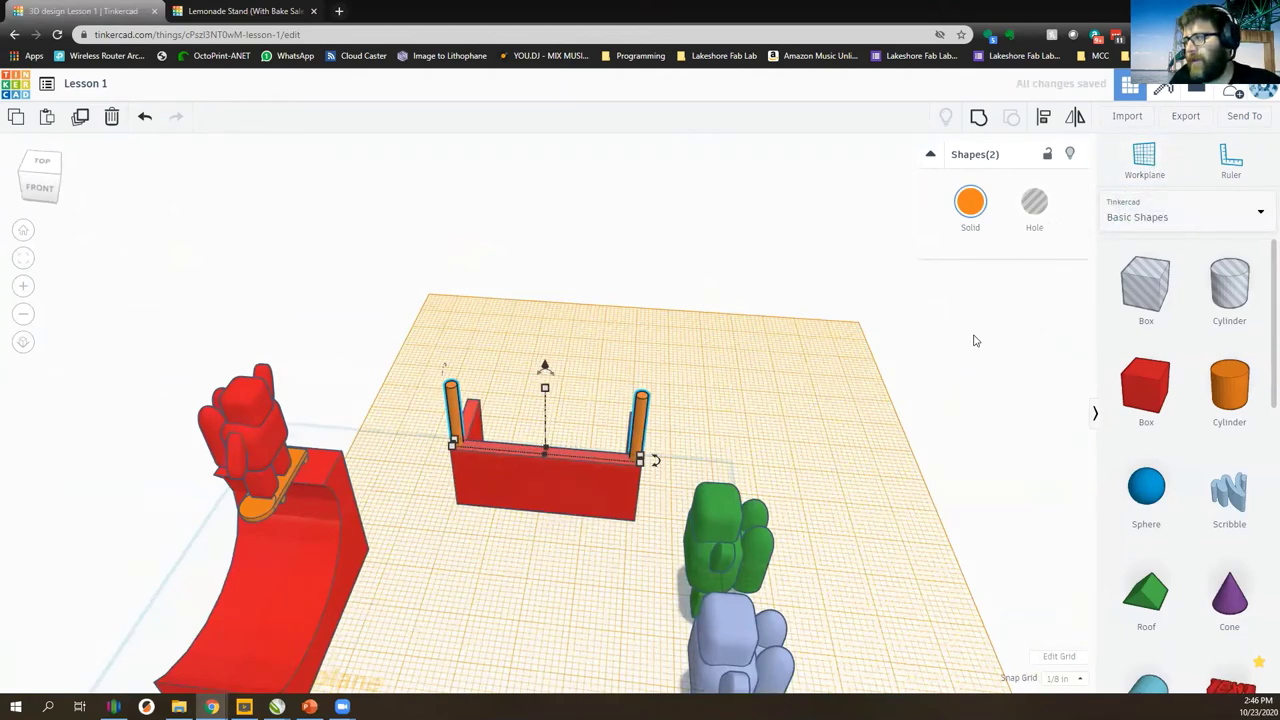
pyautogui.click(970, 352)
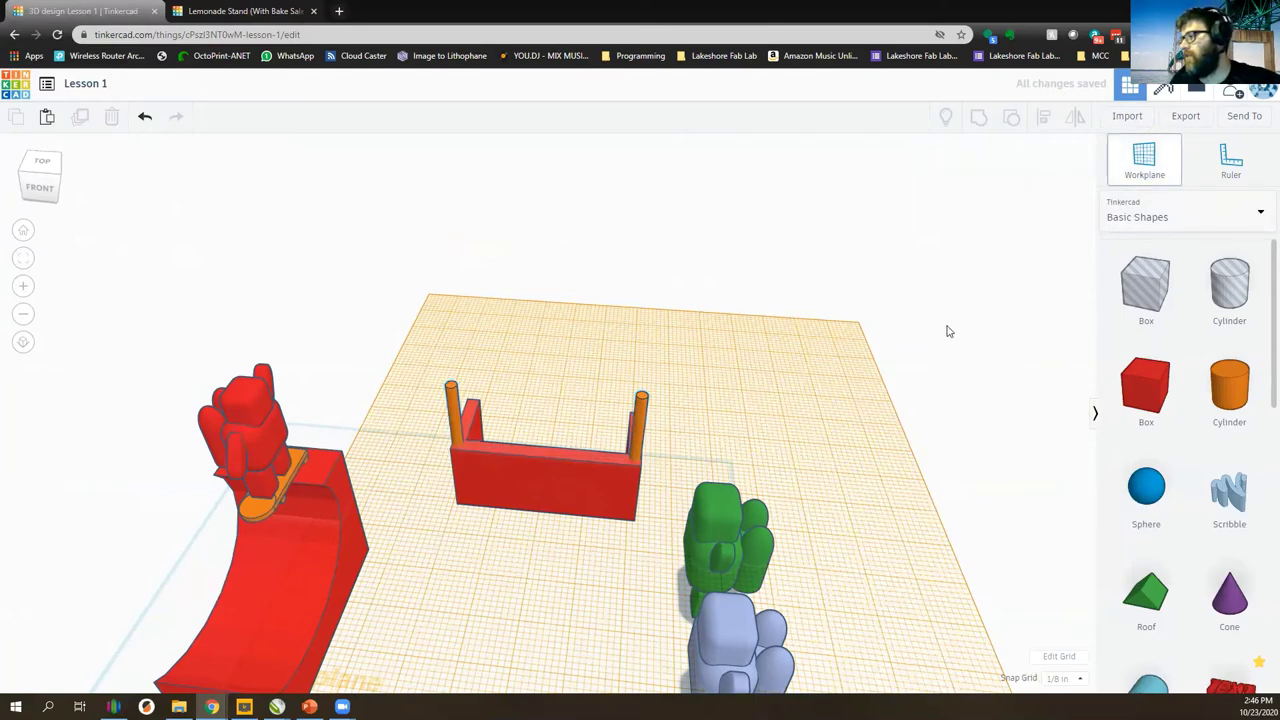
pyautogui.moveTo(951, 354); pyautogui.dragTo(612, 508, button='right')
pyautogui.moveTo(890, 483); pyautogui.dragTo(300, 448, button='right')
# Copy and paste the two front posts together and move the copies onto the rear ends of the stand's side walls.
pyautogui.click(310, 440)
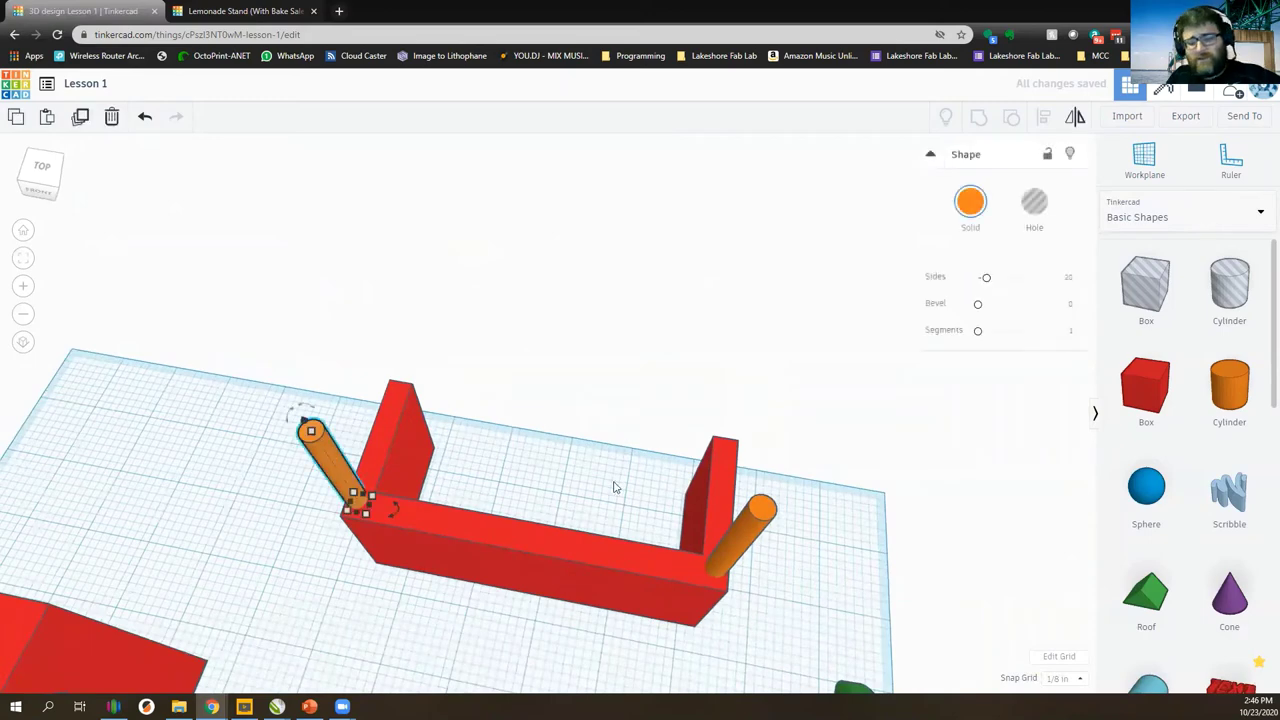
pyautogui.keyDown('shift'); pyautogui.click(753, 515); pyautogui.keyUp('shift')
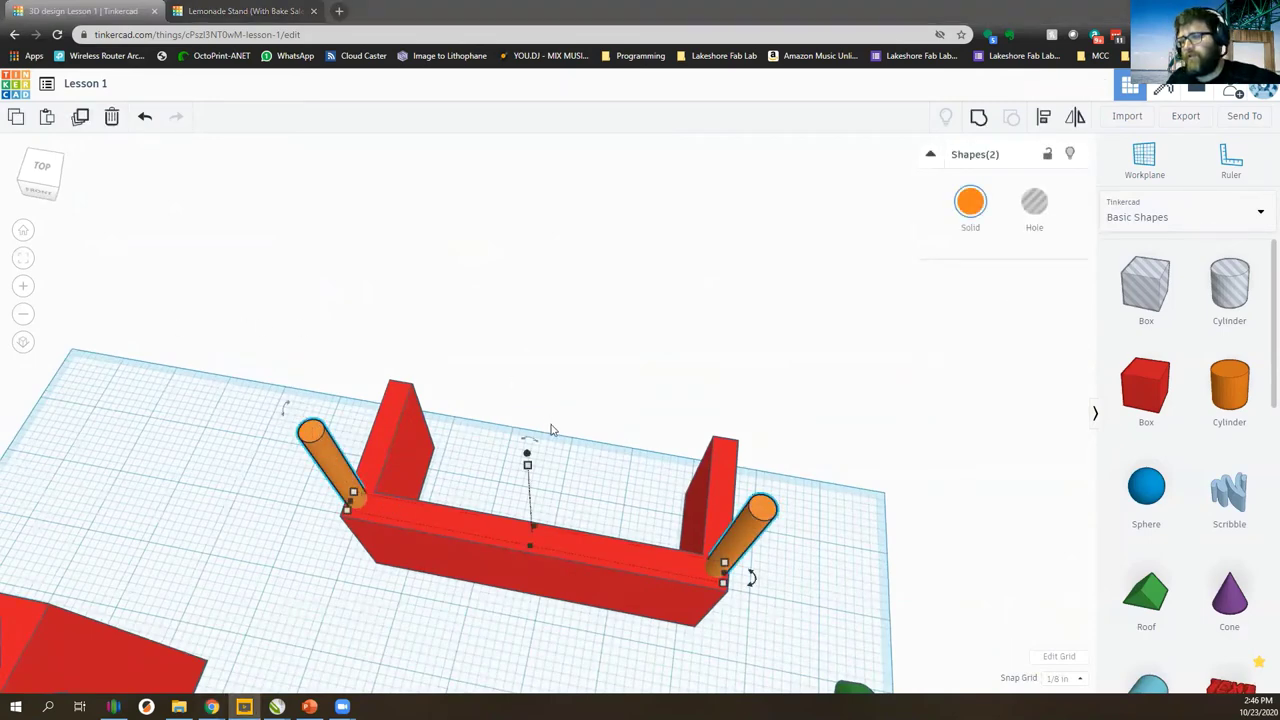
pyautogui.click(344, 324)
pyautogui.click(342, 480)
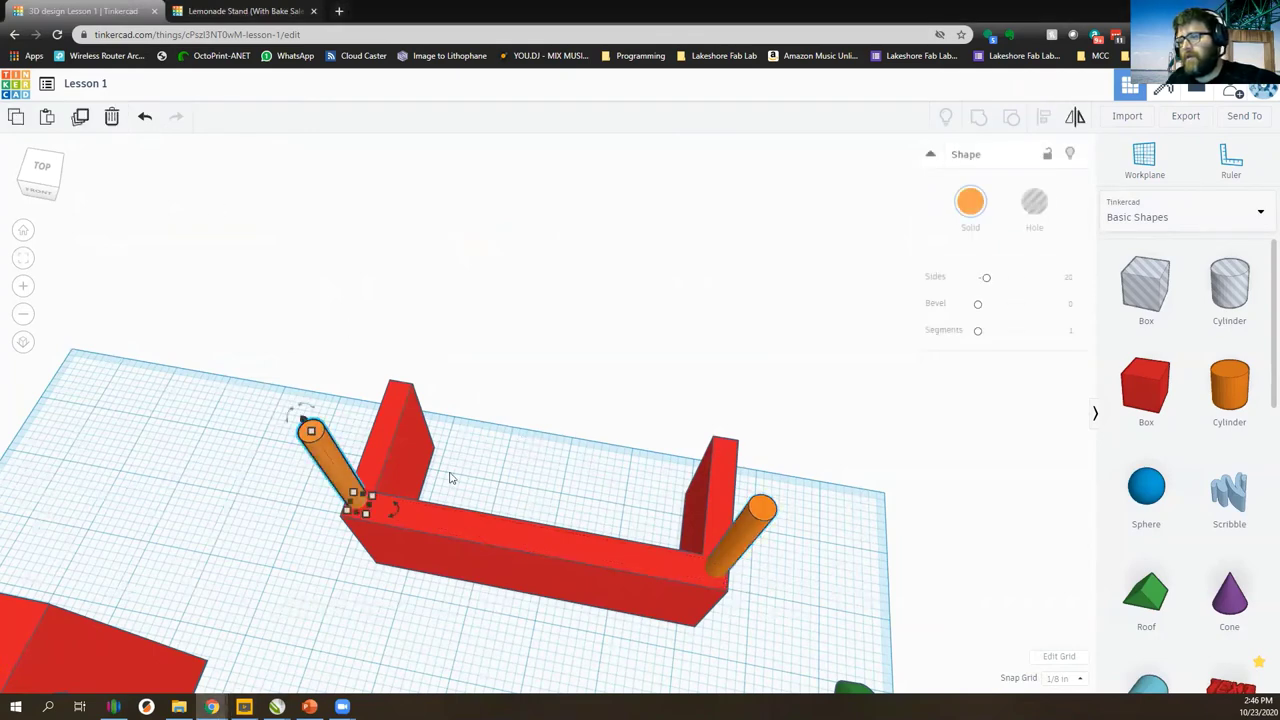
pyautogui.keyDown('shift'); pyautogui.click(745, 550); pyautogui.keyUp('shift')
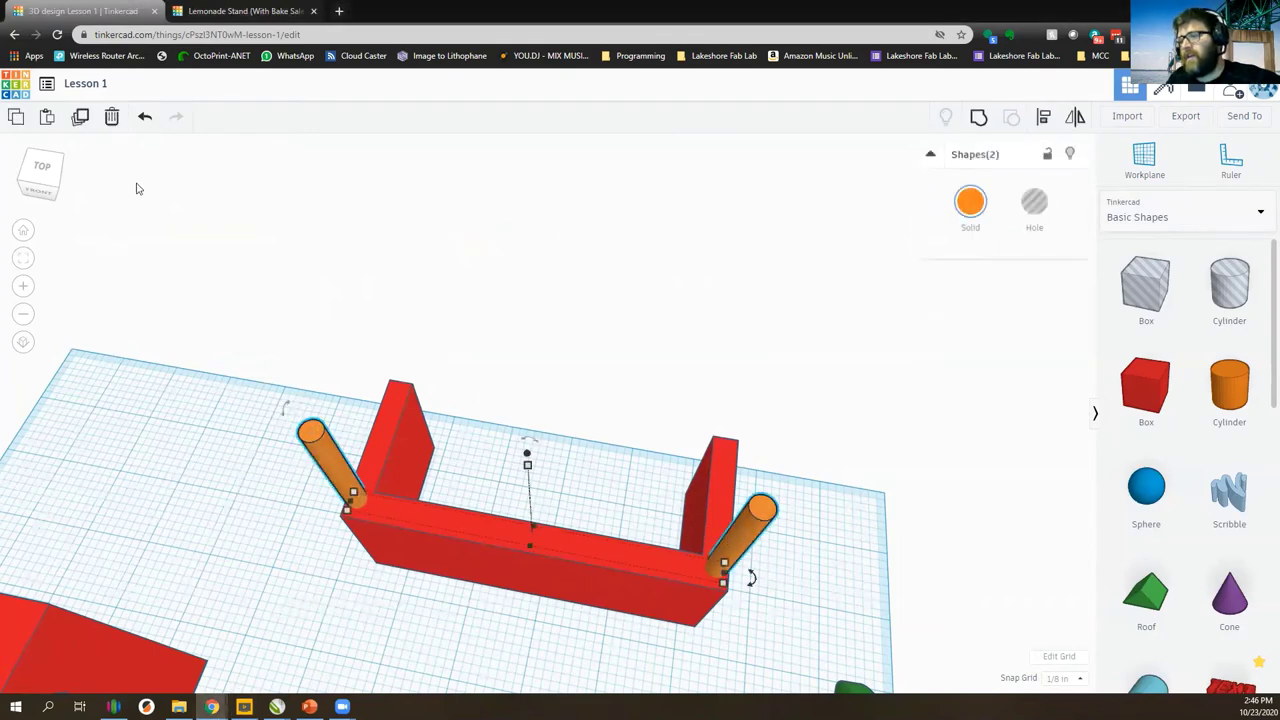
pyautogui.click(47, 118)
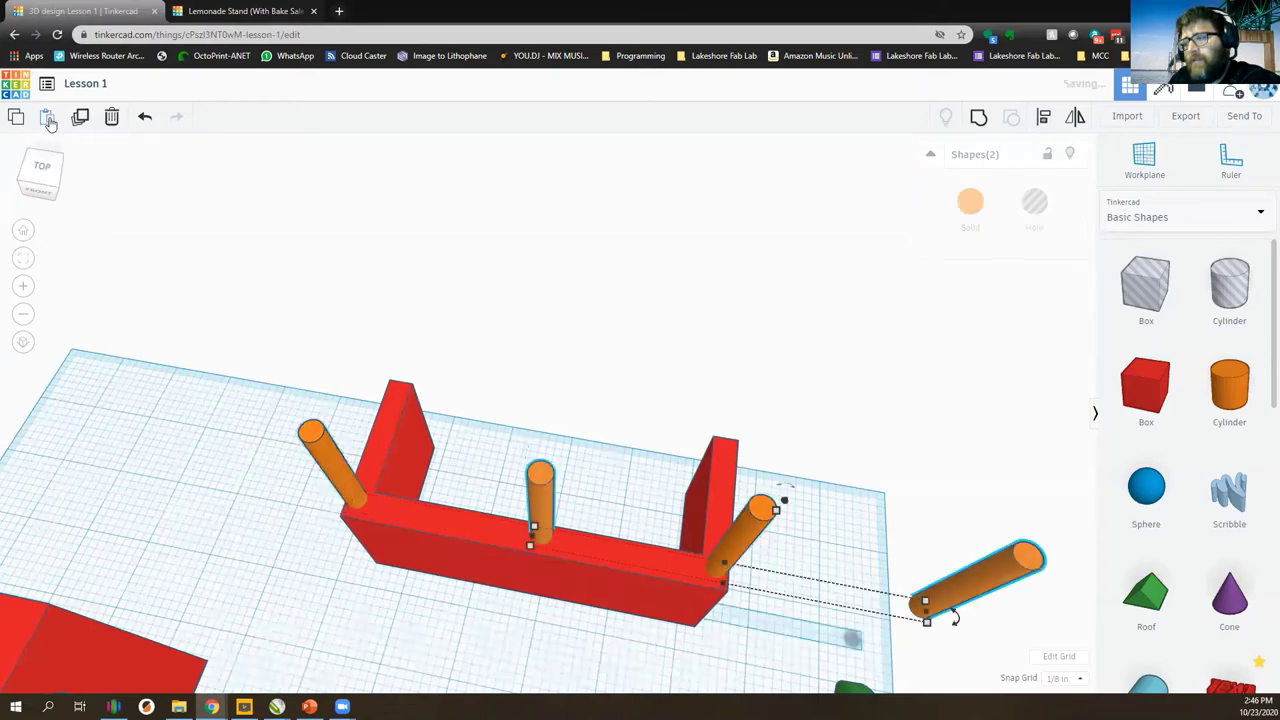
pyautogui.moveTo(960, 612); pyautogui.dragTo(740, 448)
pyautogui.moveTo(740, 448); pyautogui.dragTo(784, 498, button='right')
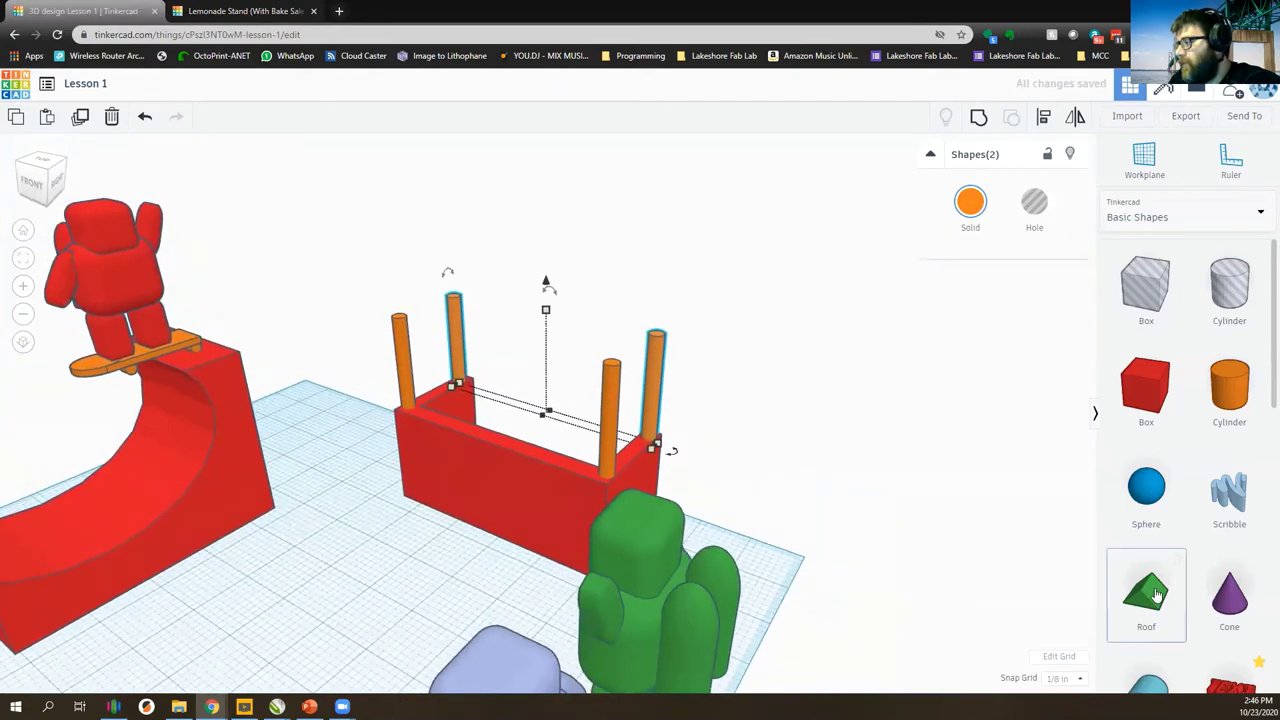
pyautogui.scroll(-2, 1160, 500)
pyautogui.moveTo(1166, 423); pyautogui.dragTo(390, 542)
pyautogui.moveTo(522, 560); pyautogui.dragTo(469, 586, button='right')
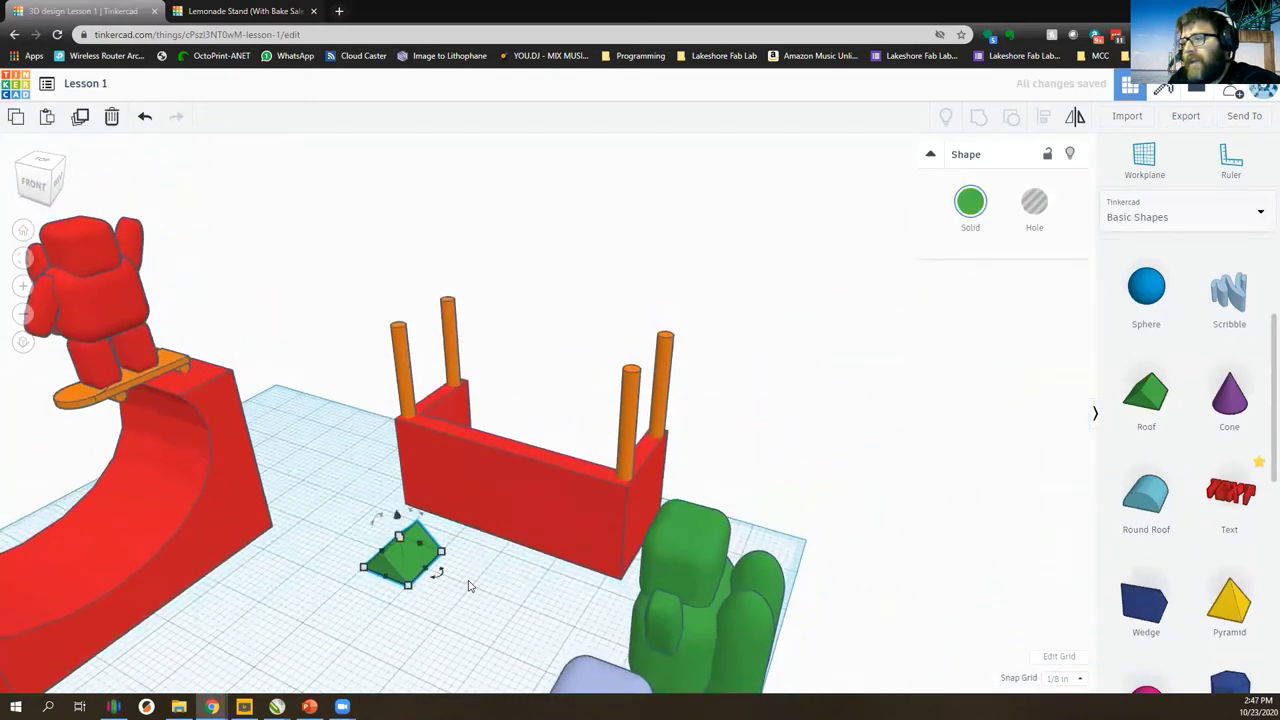
pyautogui.moveTo(417, 548); pyautogui.dragTo(499, 556)
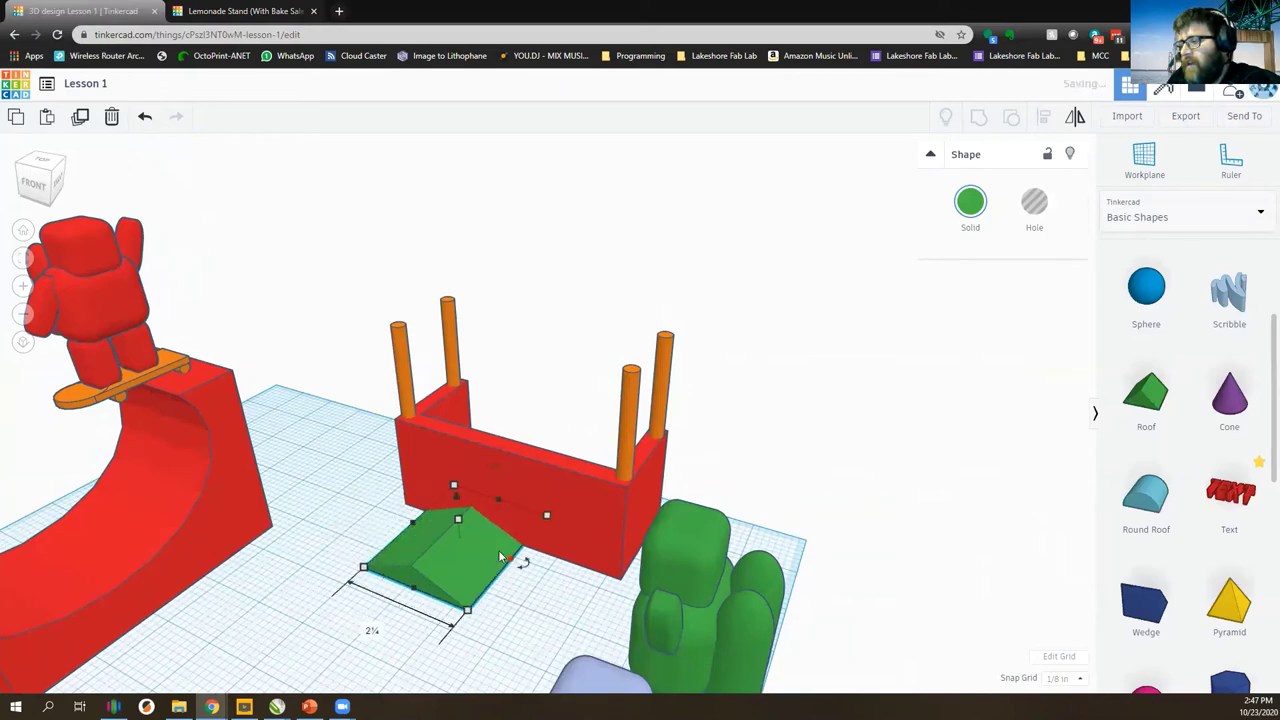
pyautogui.moveTo(457, 516); pyautogui.dragTo(439, 418)
pyautogui.moveTo(439, 418); pyautogui.dragTo(446, 381, button='right')
pyautogui.press('Delete')
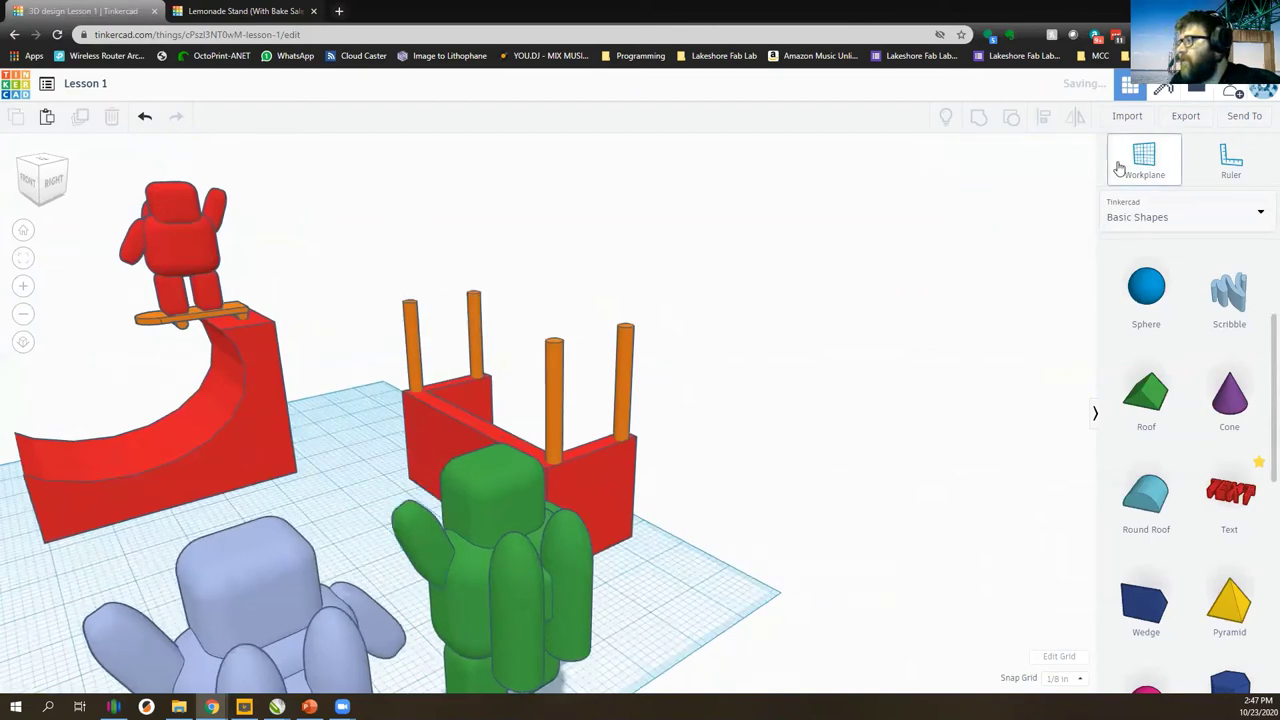
# Set the workplane on top of a post and place a green roof shape at post-top height by the ramp-side posts.
pyautogui.scroll(5, 705, 351)
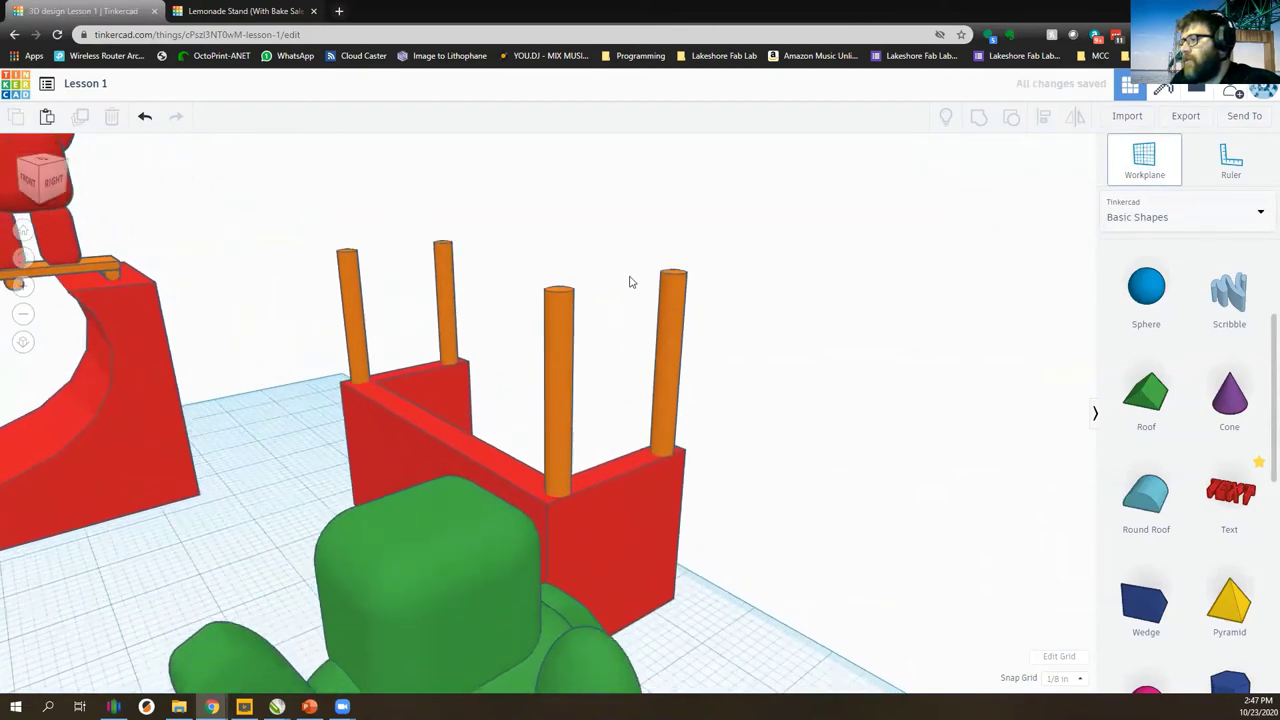
pyautogui.click(557, 290)
pyautogui.scroll(-5, 498, 350)
pyautogui.moveTo(494, 352); pyautogui.dragTo(794, 499, button='right')
pyautogui.scroll(1, 860, 482)
pyautogui.scroll(3, 633, 450)
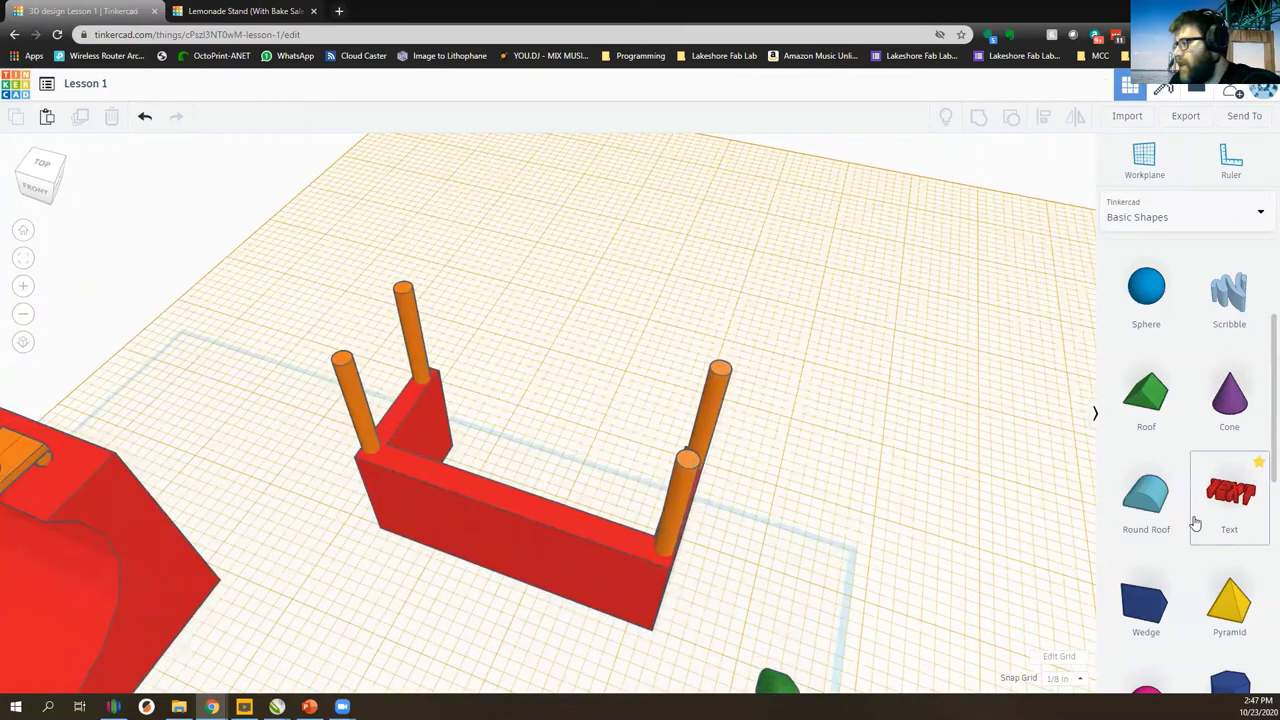
pyautogui.moveTo(1146, 395); pyautogui.dragTo(512, 357)
pyautogui.scroll(2, 543, 423)
# Position and resize the green roof so it sits on the two ramp-side posts, spanning from the front one to the rear one.
pyautogui.moveTo(543, 423); pyautogui.dragTo(397, 248, button='right')
pyautogui.moveTo(460, 440); pyautogui.dragTo(590, 514, button='right')
pyautogui.moveTo(394, 391); pyautogui.dragTo(390, 364)
pyautogui.moveTo(425, 395); pyautogui.dragTo(470, 404, button='right')
pyautogui.moveTo(461, 399); pyautogui.dragTo(507, 401)
pyautogui.moveTo(507, 401); pyautogui.dragTo(476, 434, button='right')
pyautogui.moveTo(476, 434); pyautogui.dragTo(574, 426)
pyautogui.hotkey('ctrl', 'z')
pyautogui.moveTo(501, 416); pyautogui.dragTo(488, 485, button='right')
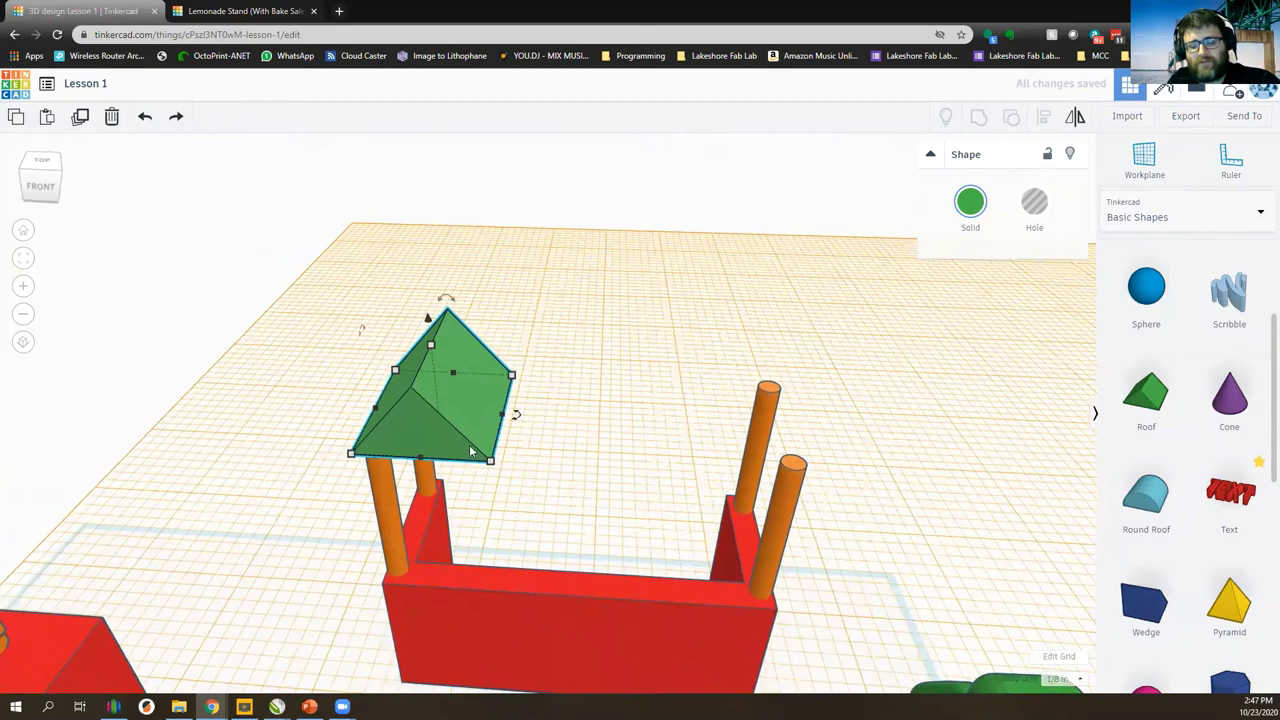
# Duplicate the roof piece five times at an even, overlapping spacing along the stand until the row covers all four posts.
pyautogui.keyDown('alt'); pyautogui.moveTo(457, 404); pyautogui.dragTo(484, 403); pyautogui.keyUp('alt')
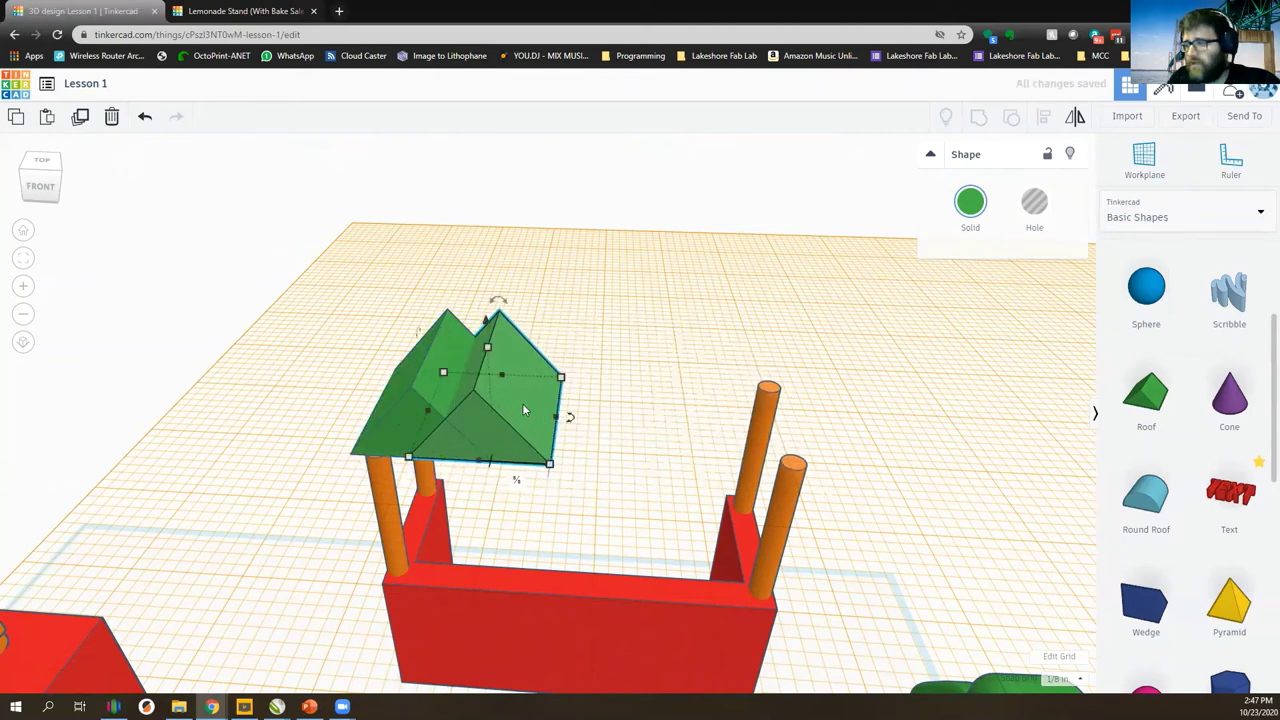
pyautogui.hotkey('ctrl', 'd')
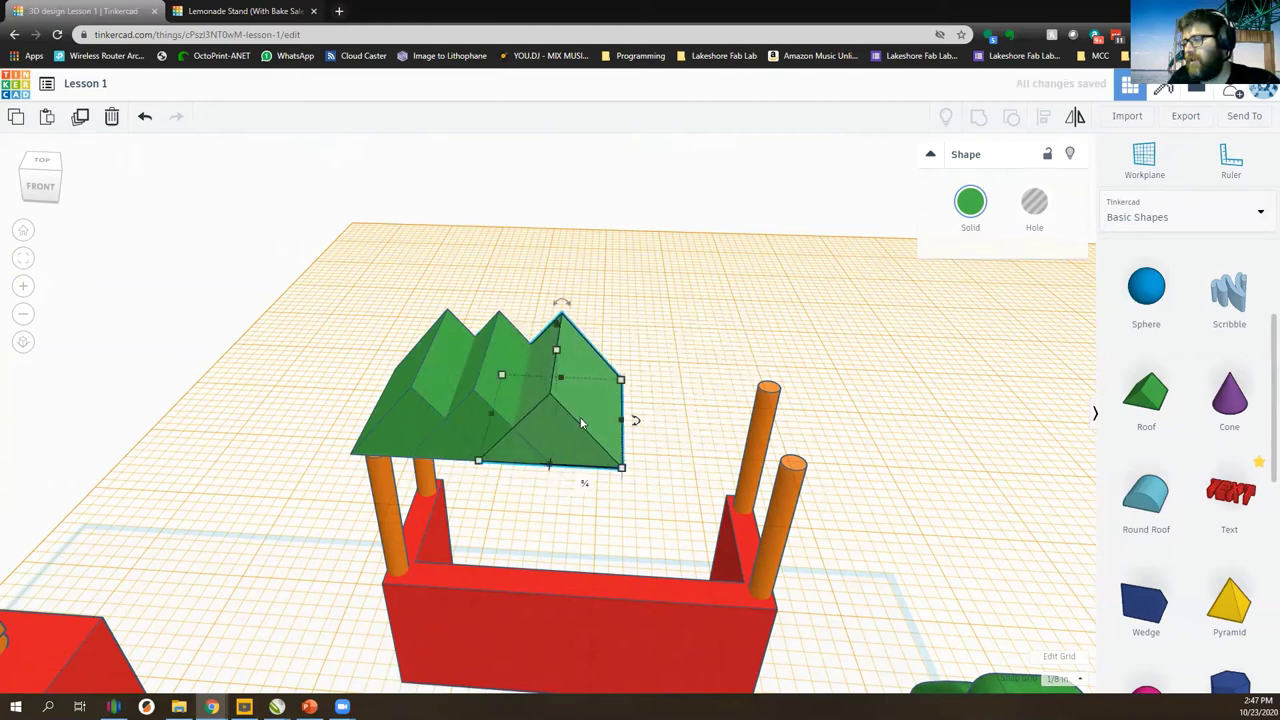
pyautogui.hotkey('ctrl', 'd')
pyautogui.hotkey('ctrl', 'd')
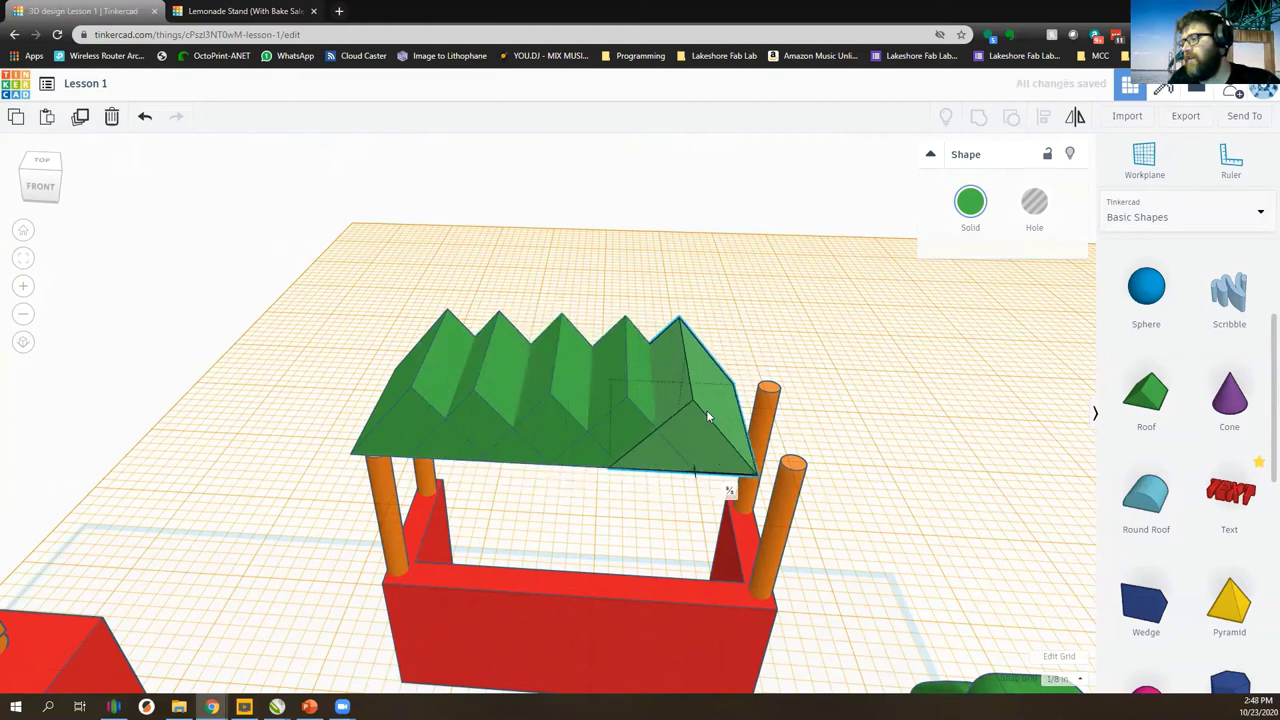
pyautogui.hotkey('ctrl', 'd')
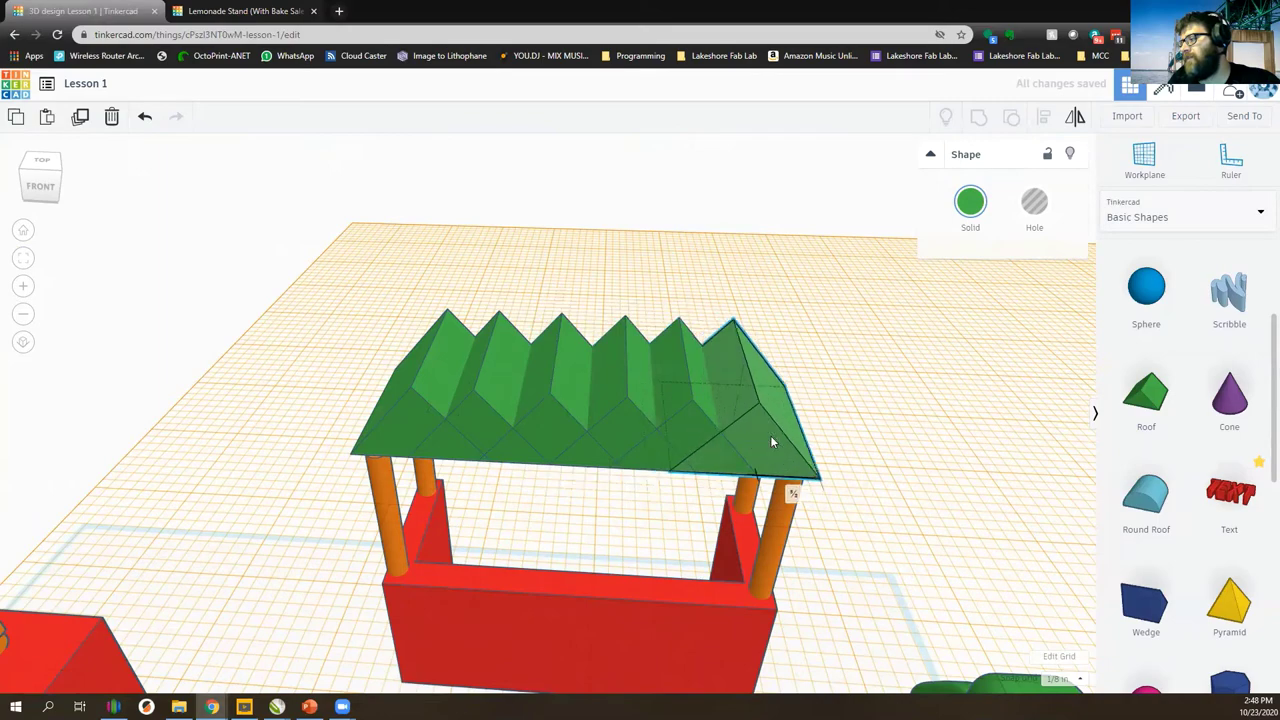
pyautogui.scroll(-3, 740, 440)
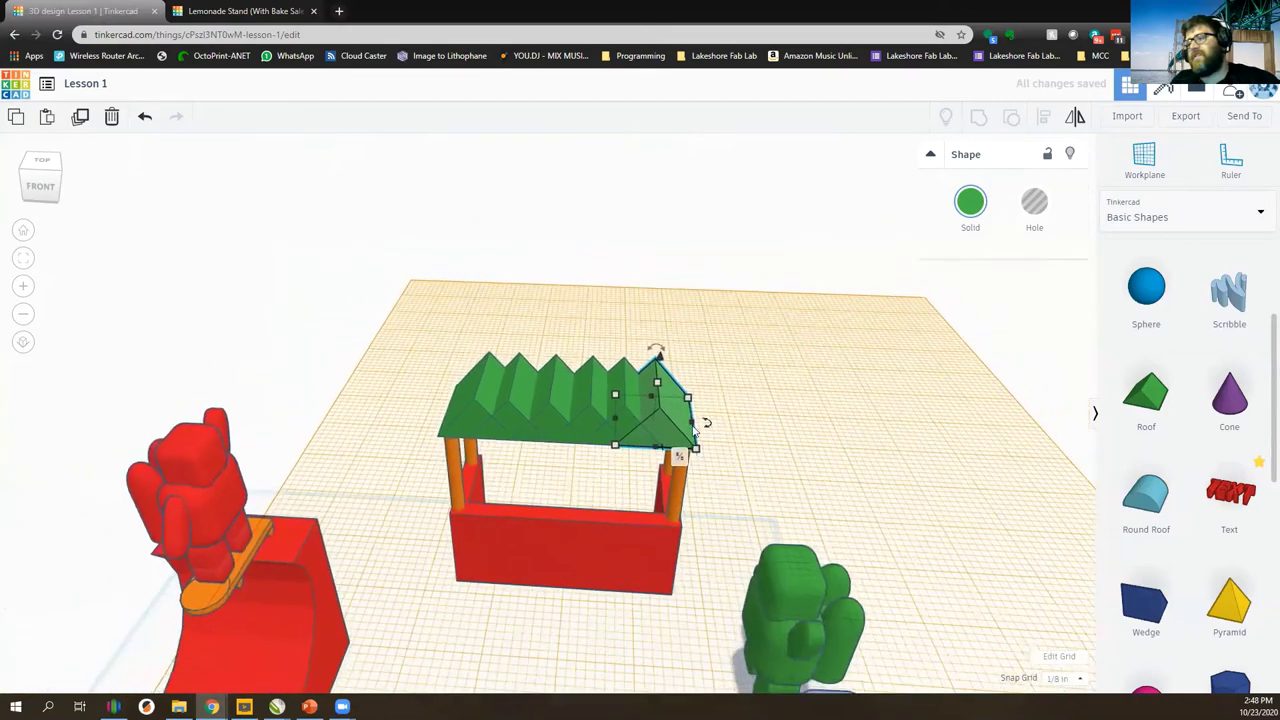
# Select the whole stand with its posts and roof pieces and group them into one shape.
pyautogui.scroll(3, 613, 414)
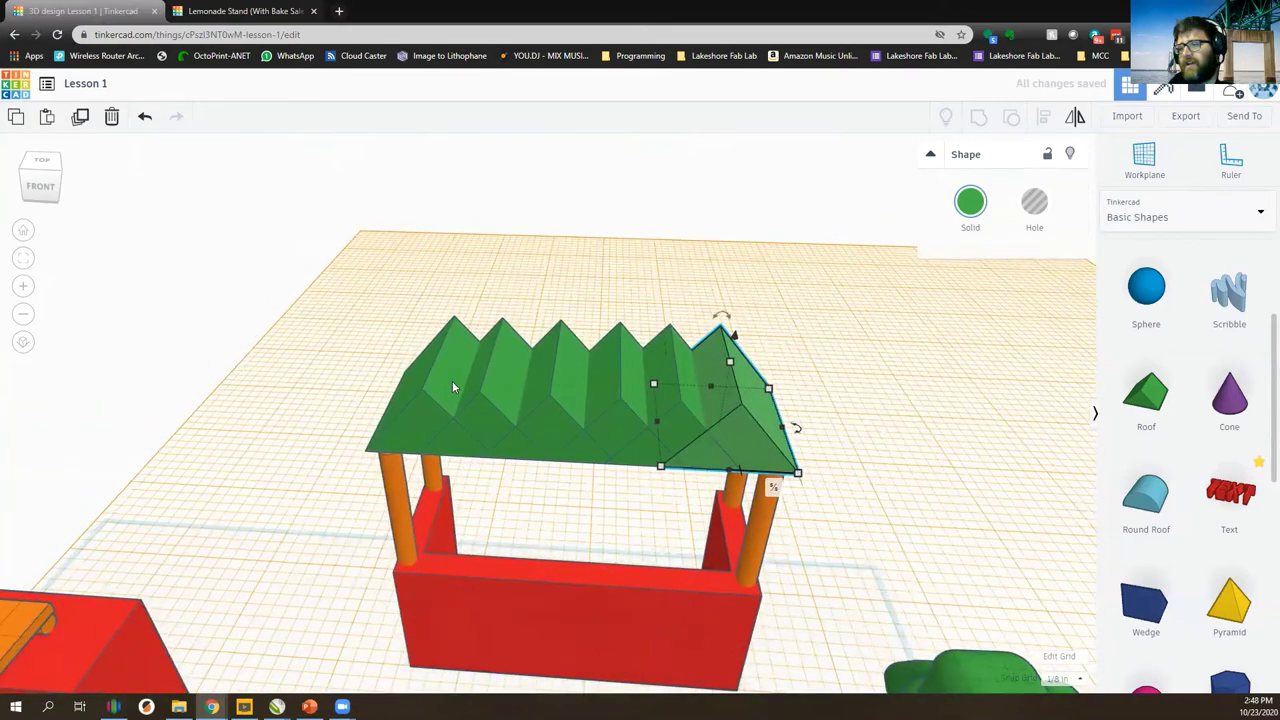
pyautogui.click(329, 286)
pyautogui.moveTo(306, 266); pyautogui.dragTo(884, 507)
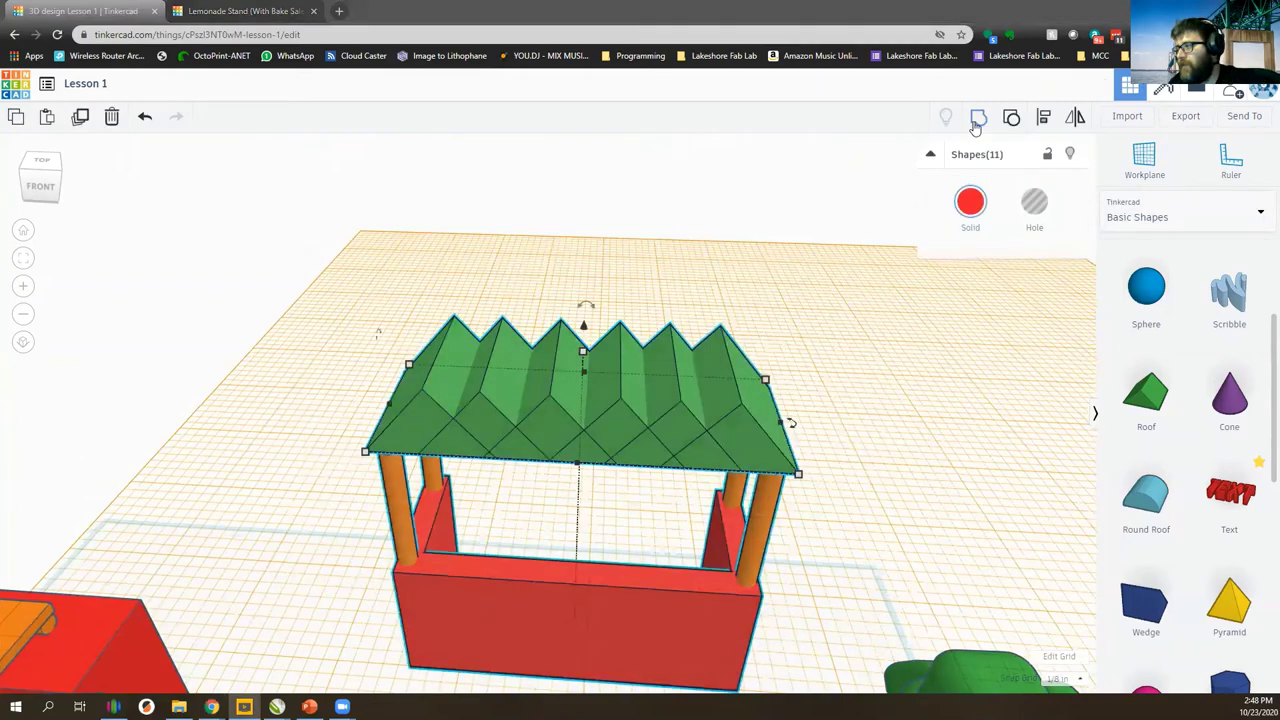
pyautogui.hotkey('ctrl', 'g')
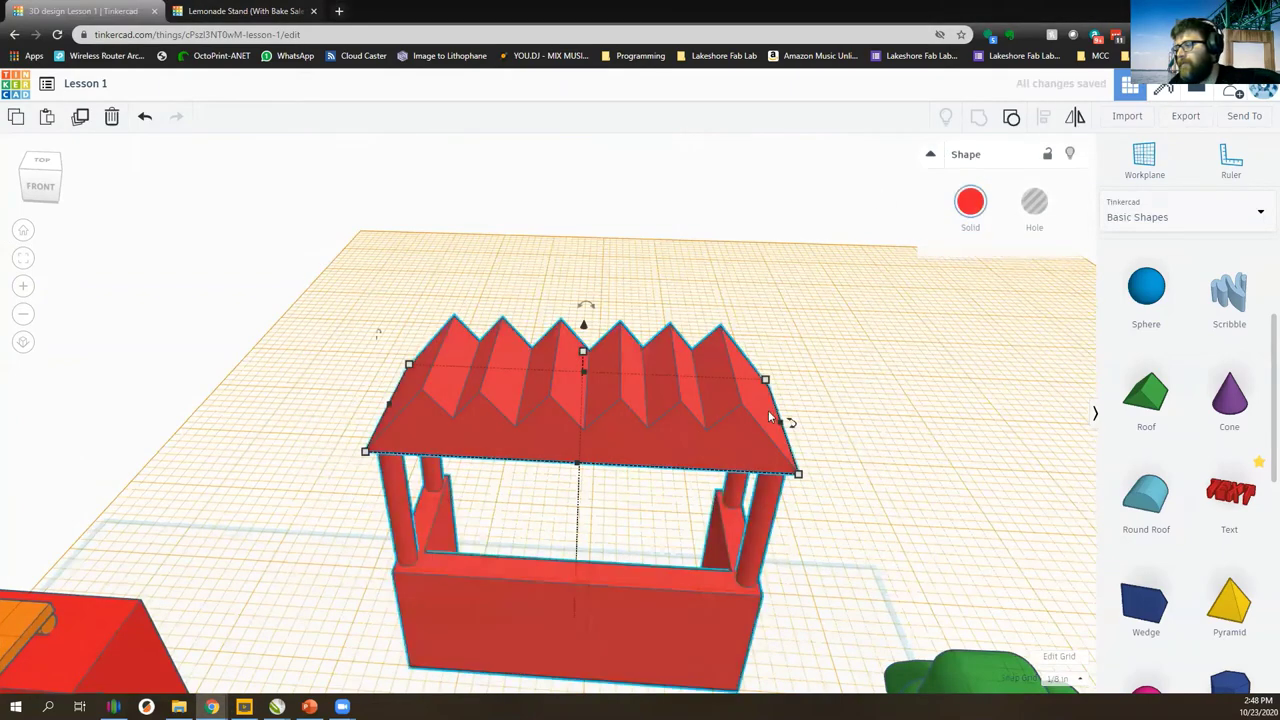
# Make the grouped stand multicolor so its parts show their original colors.
pyautogui.scroll(-3, 765, 418)
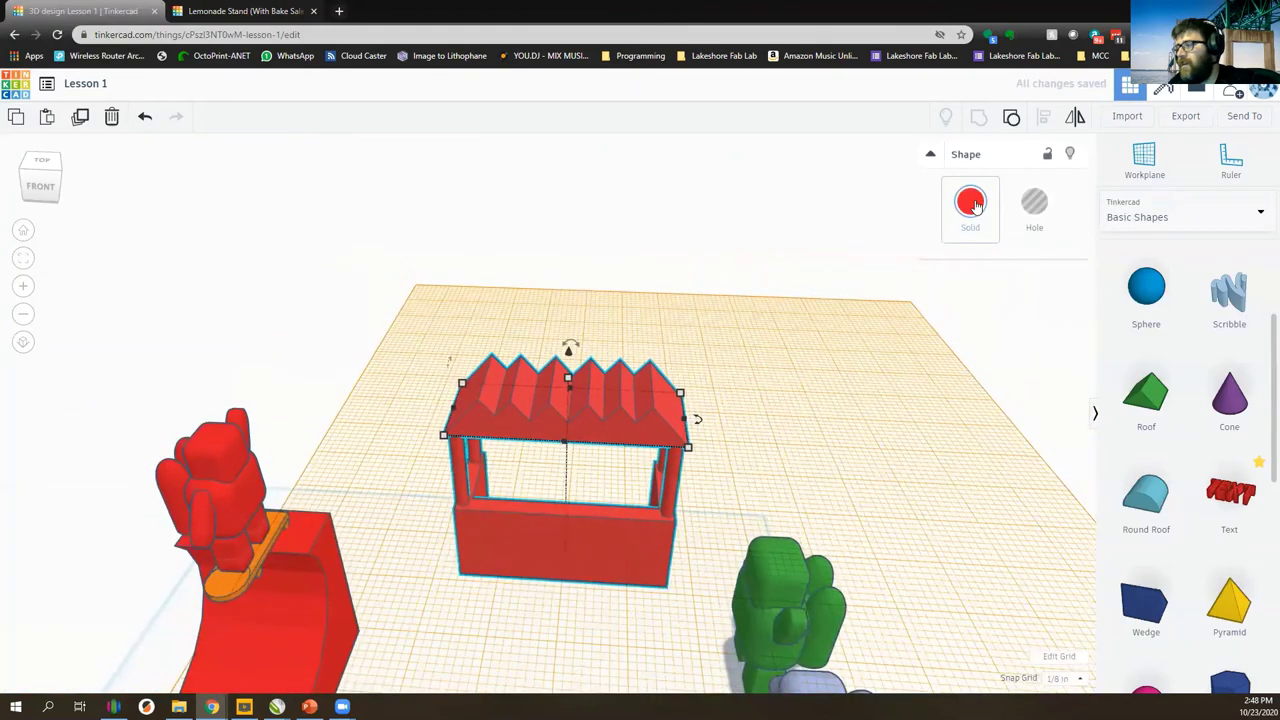
pyautogui.click(976, 206)
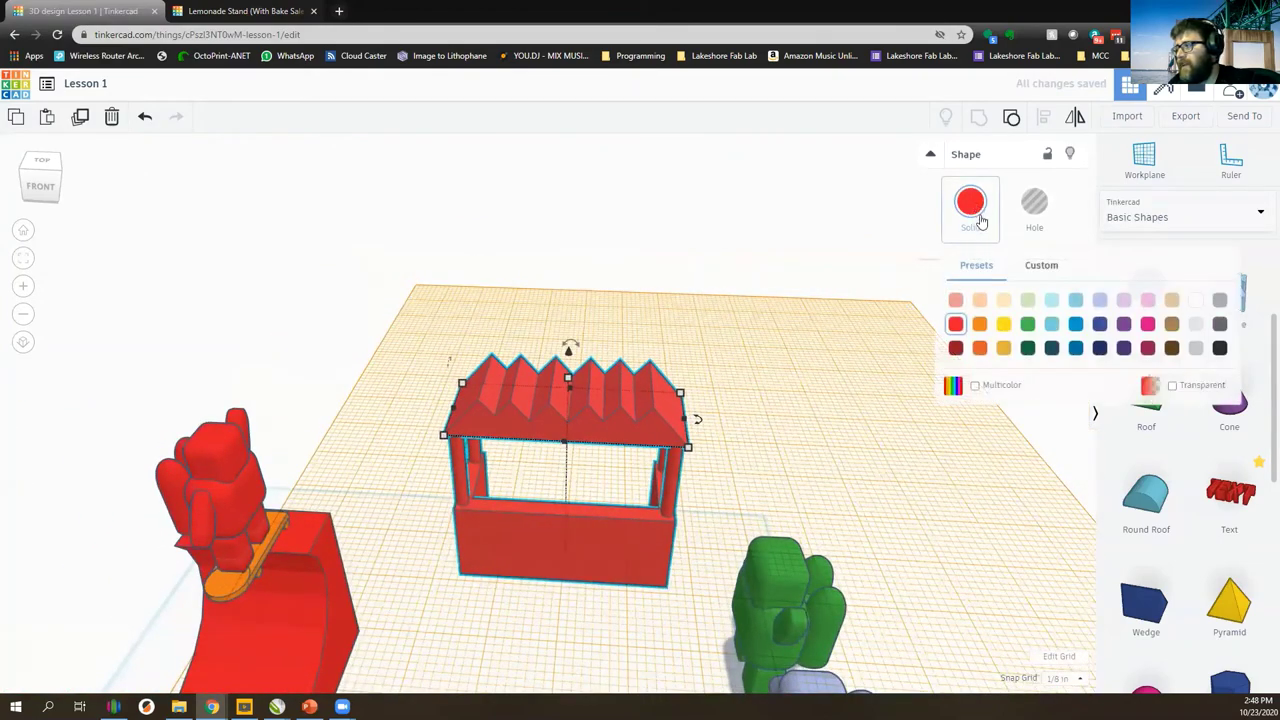
pyautogui.click(975, 386)
pyautogui.moveTo(805, 484); pyautogui.dragTo(1089, 216, button='right')
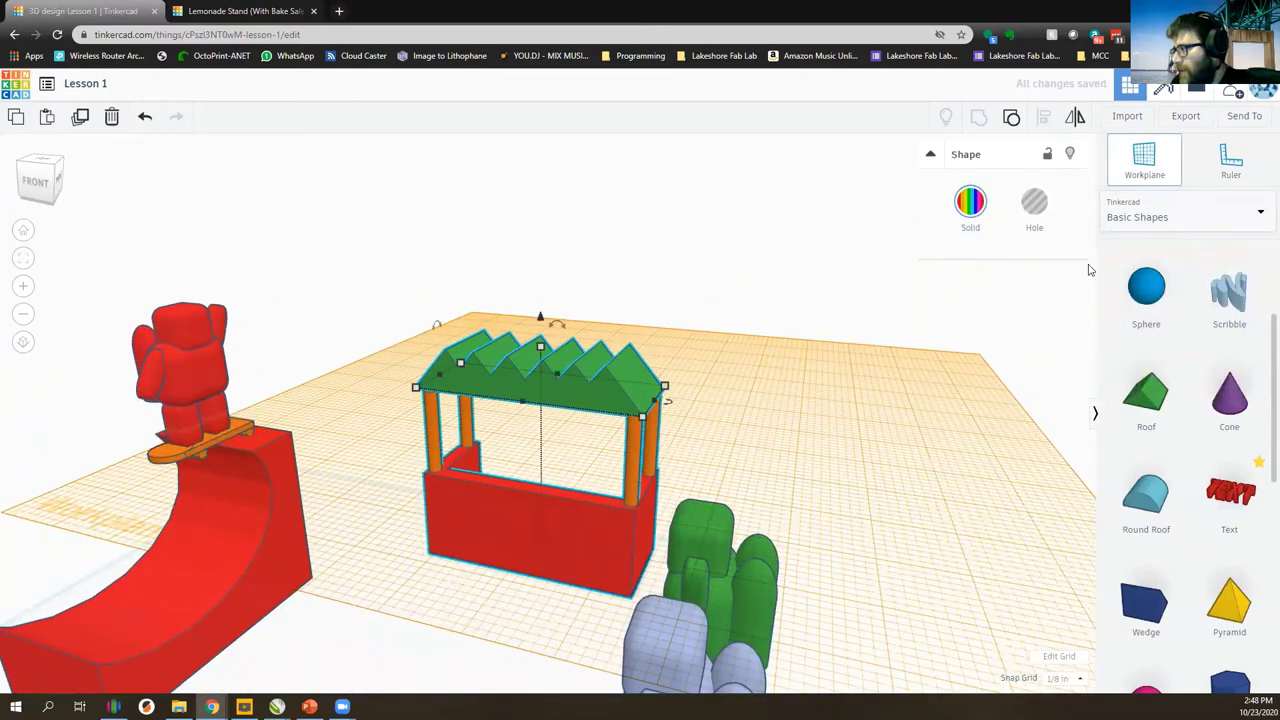
# Return the workplane to the default ground grid and deselect the stand.
pyautogui.click(991, 303)
pyautogui.click(829, 263)
pyautogui.moveTo(829, 263); pyautogui.dragTo(806, 486, button='right')
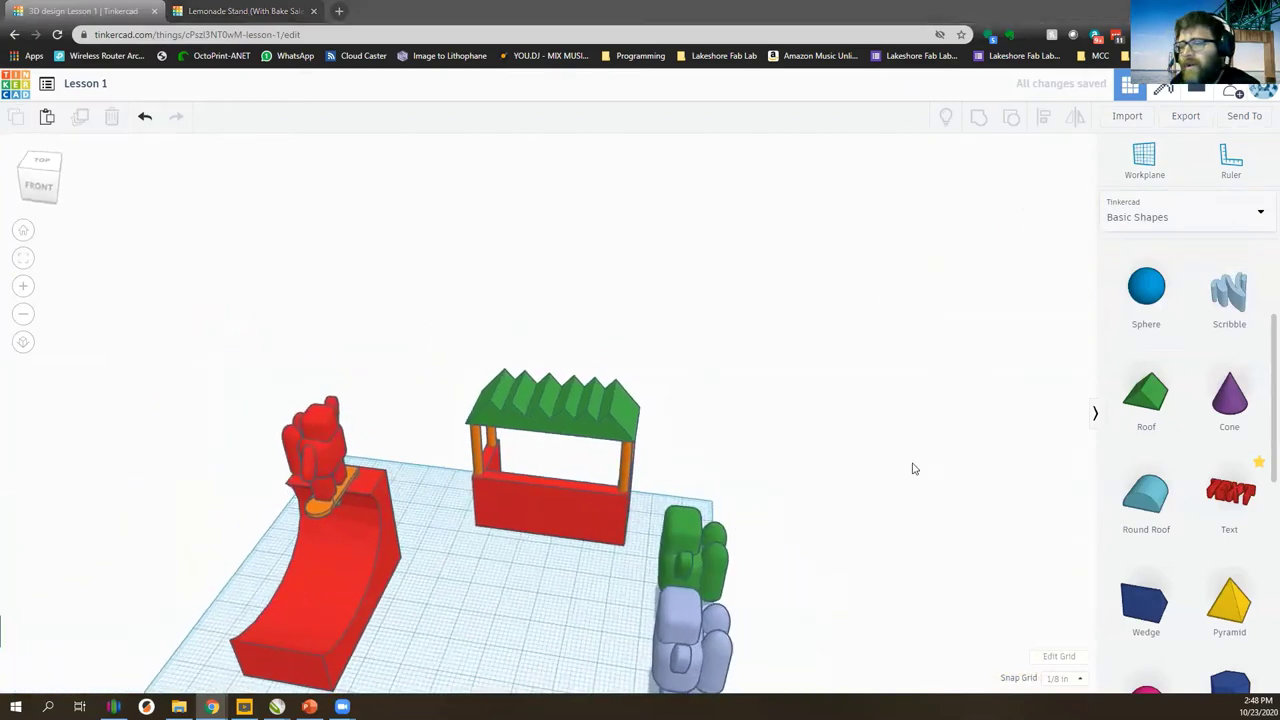
pyautogui.scroll(3, 566, 454)
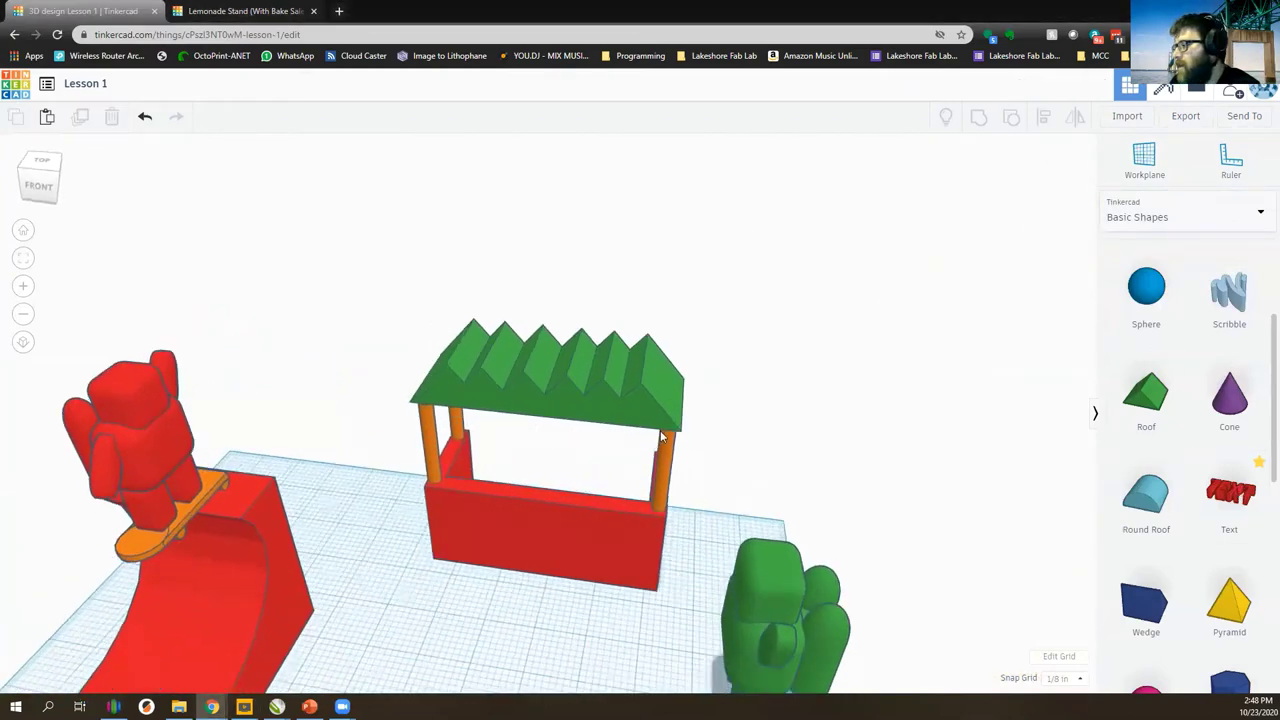
# Switch the shape library to Characters and place an Astrobot inside the stand behind the counter.
pyautogui.click(1197, 216)
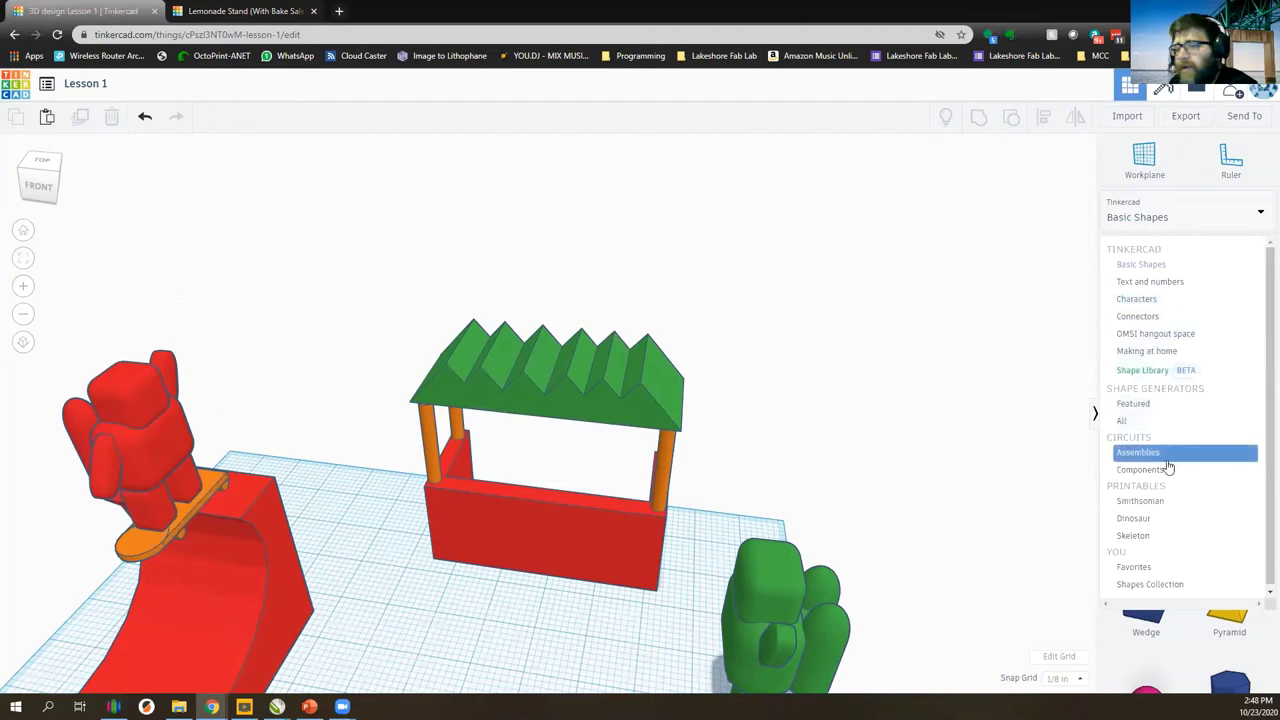
pyautogui.click(1170, 300)
pyautogui.scroll(-3, 1185, 450)
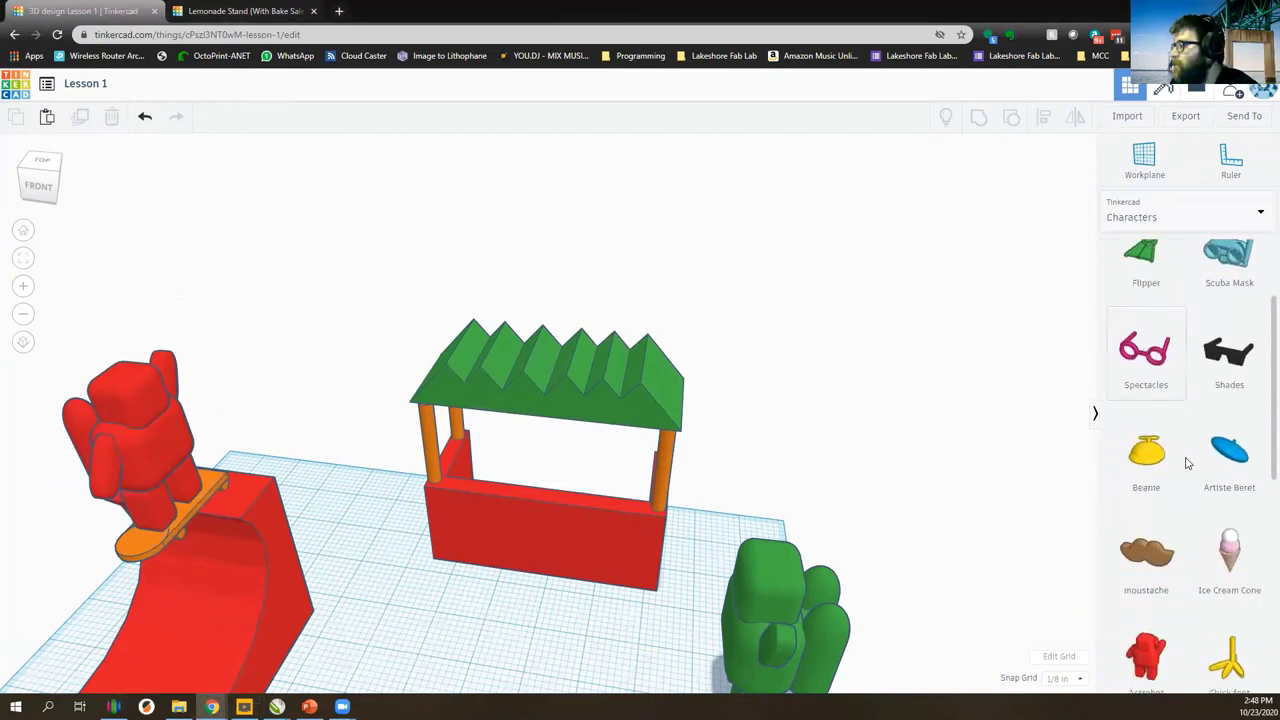
pyautogui.moveTo(895, 535); pyautogui.dragTo(562, 528)
pyautogui.moveTo(562, 528); pyautogui.dragTo(659, 585, button='right')
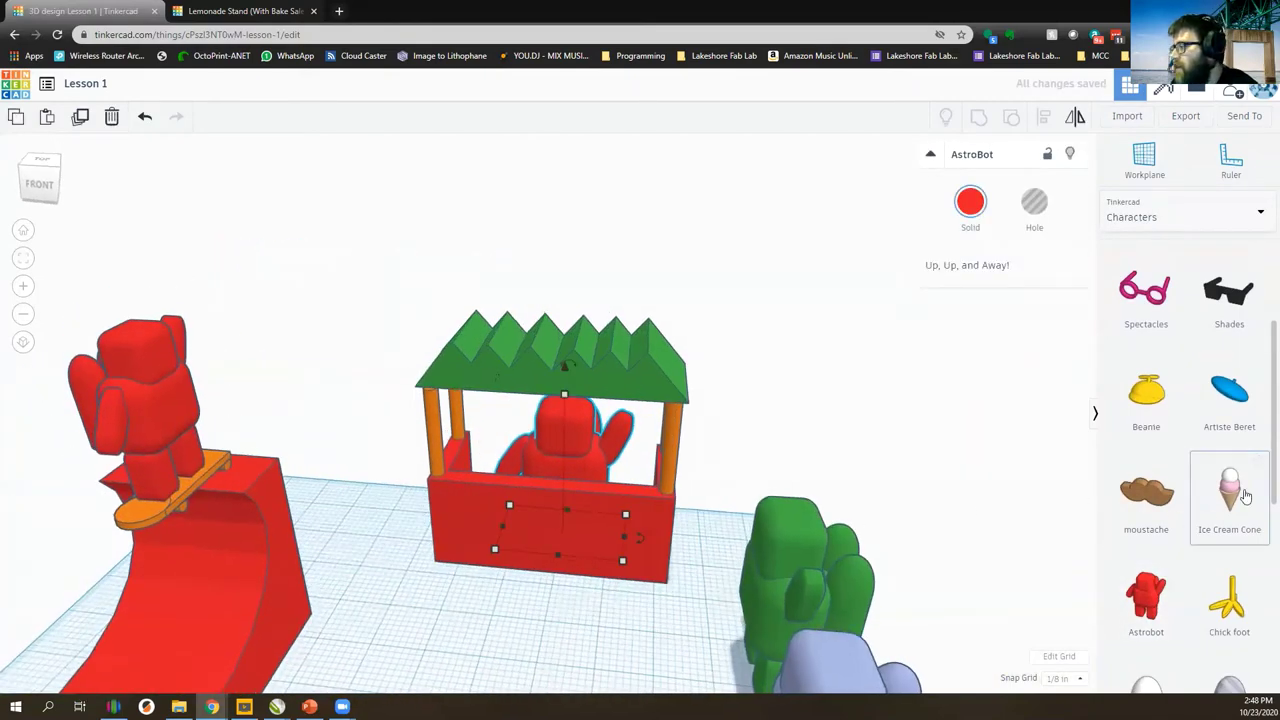
# Add an Ice Cream Cone in front of the stand and raise it to the Astrobot's lifted hand above the counter.
pyautogui.moveTo(1246, 499); pyautogui.dragTo(633, 553)
pyautogui.moveTo(613, 597); pyautogui.dragTo(612, 598)
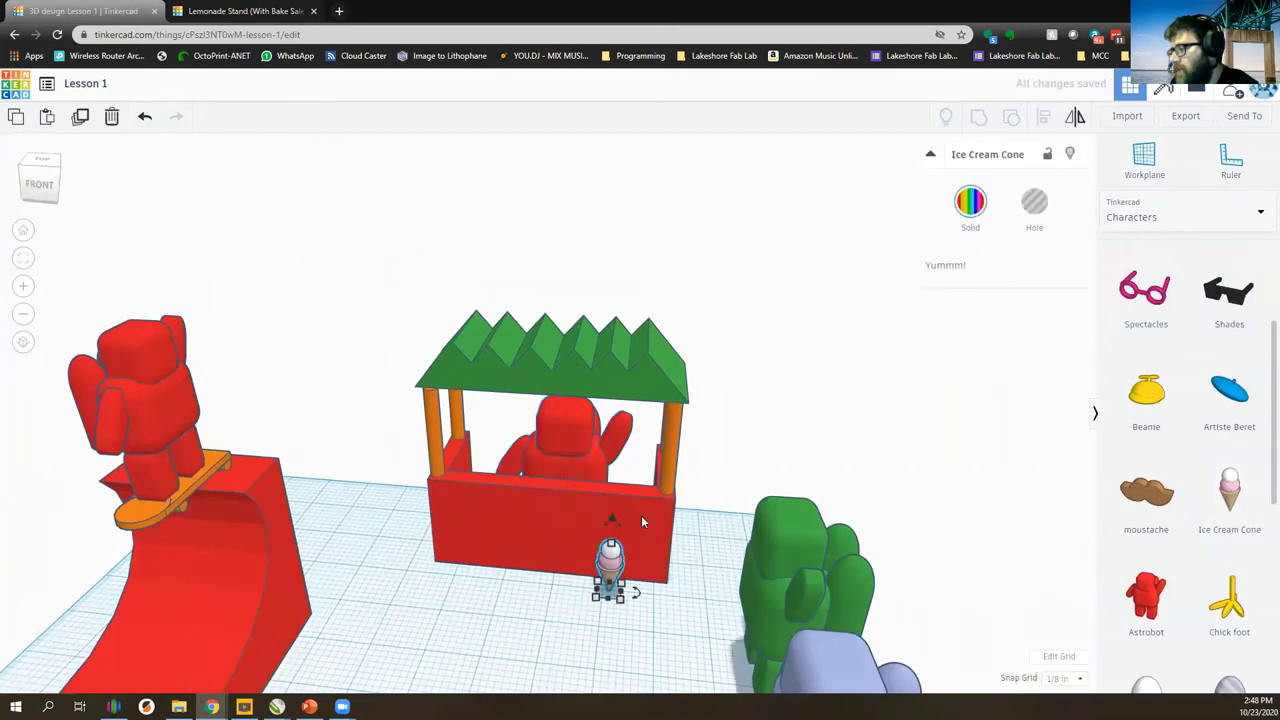
pyautogui.moveTo(617, 524); pyautogui.dragTo(617, 414)
pyautogui.click(737, 466)
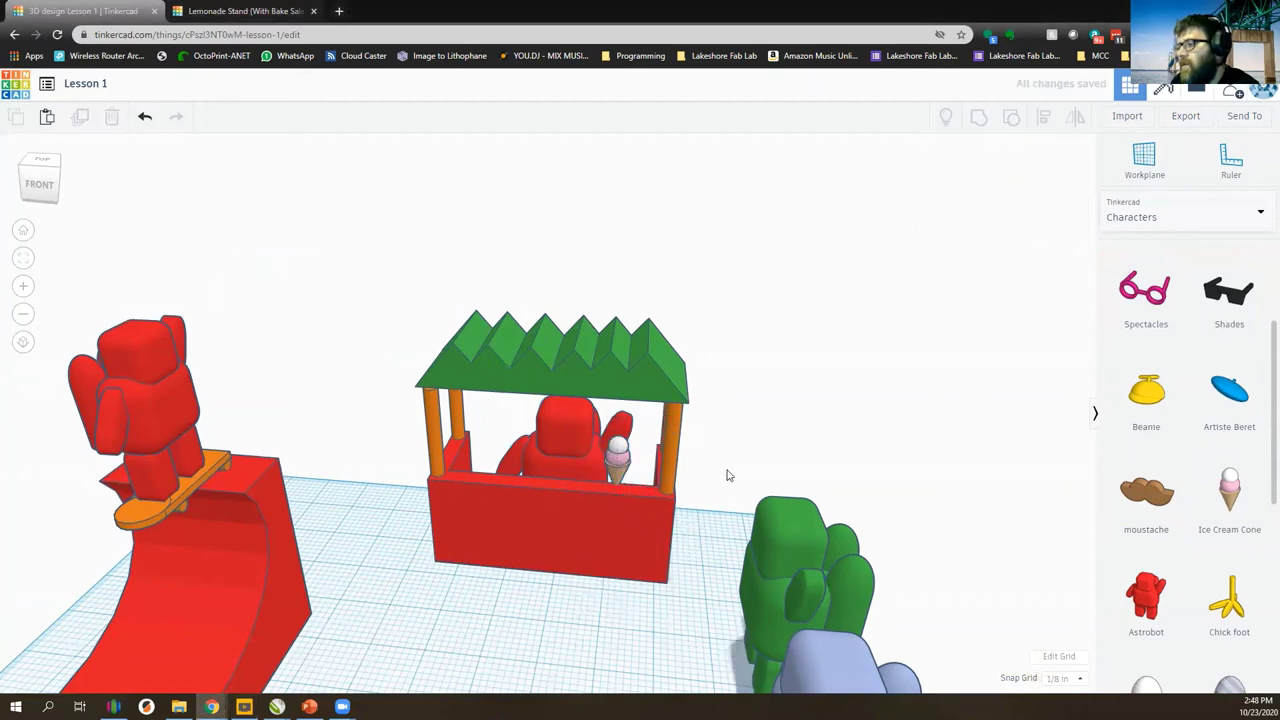
# Switch the shape library to the Text and numbers collection.
pyautogui.moveTo(766, 446); pyautogui.dragTo(1023, 503, button='right')
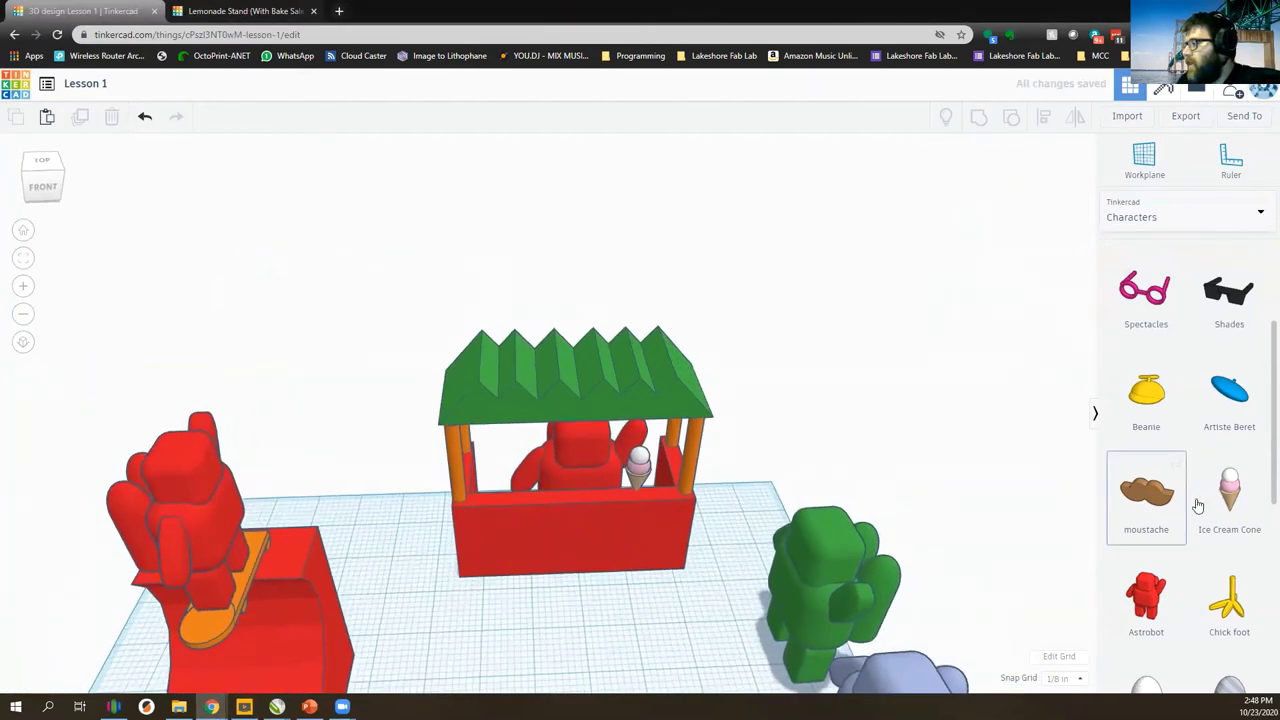
pyautogui.scroll(-3, 1198, 470)
pyautogui.scroll(5, 1196, 380)
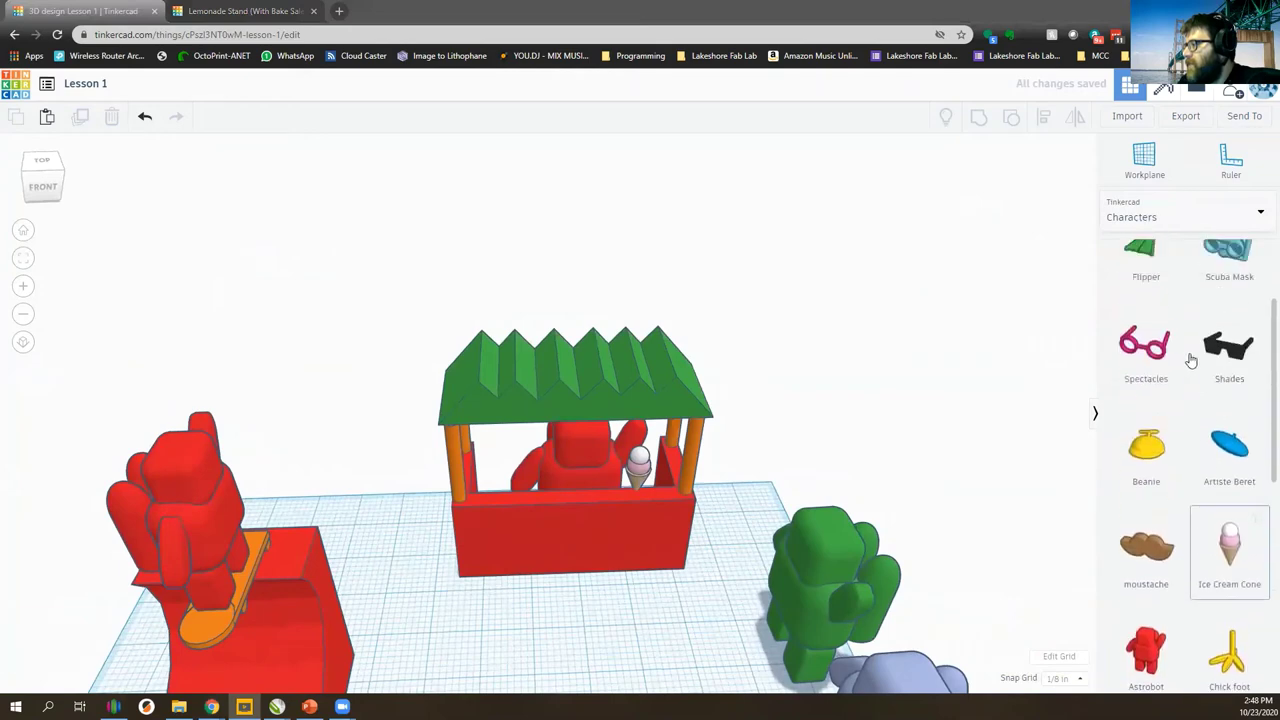
pyautogui.click(1203, 222)
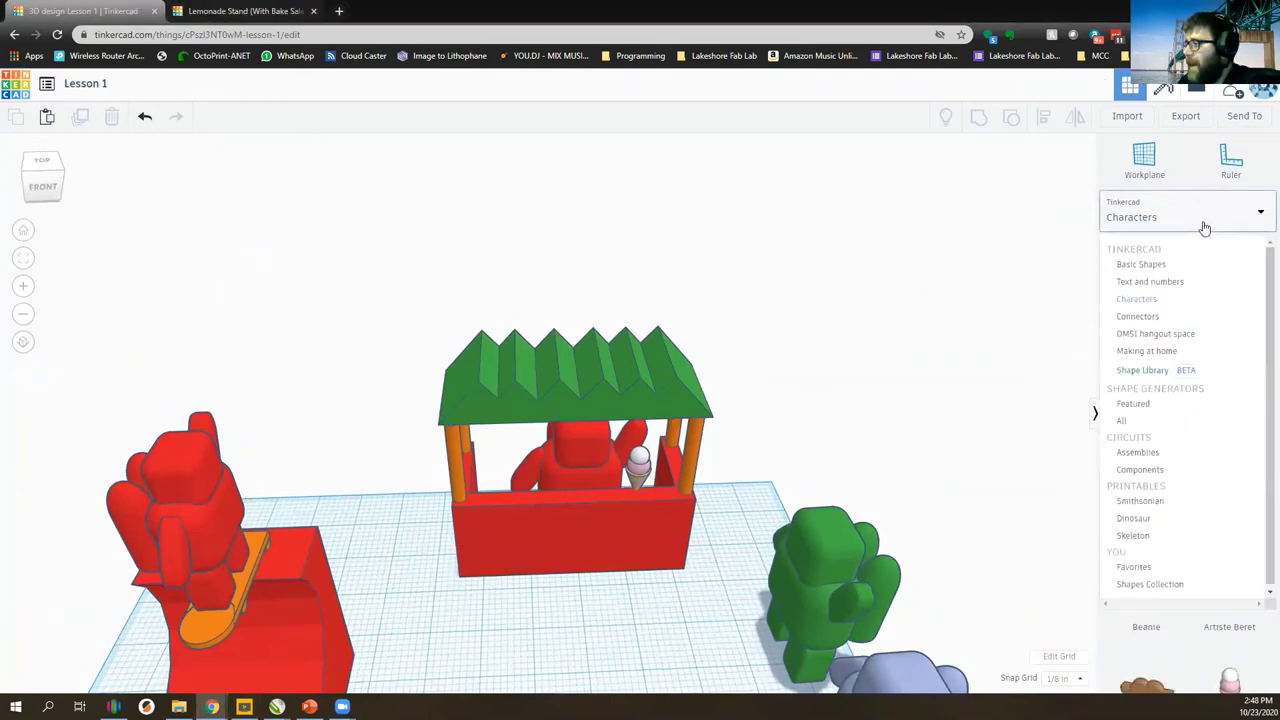
pyautogui.click(1177, 264)
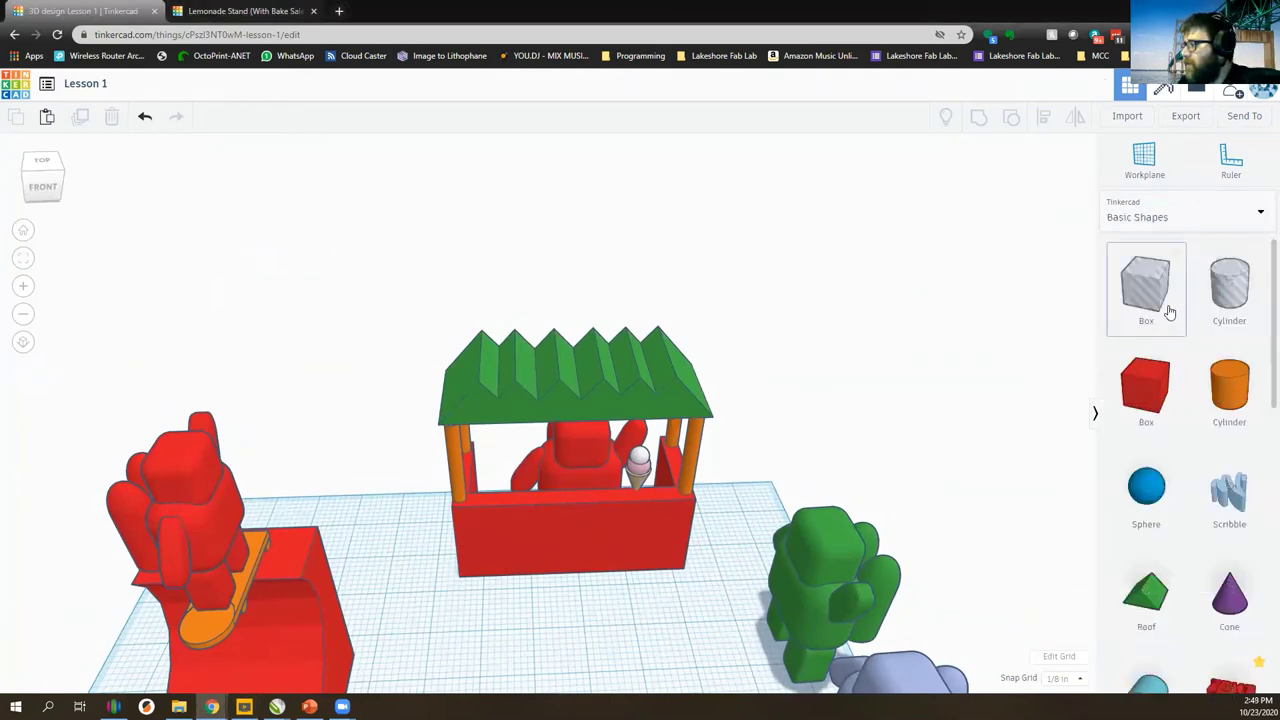
pyautogui.click(1195, 208)
pyautogui.click(1153, 284)
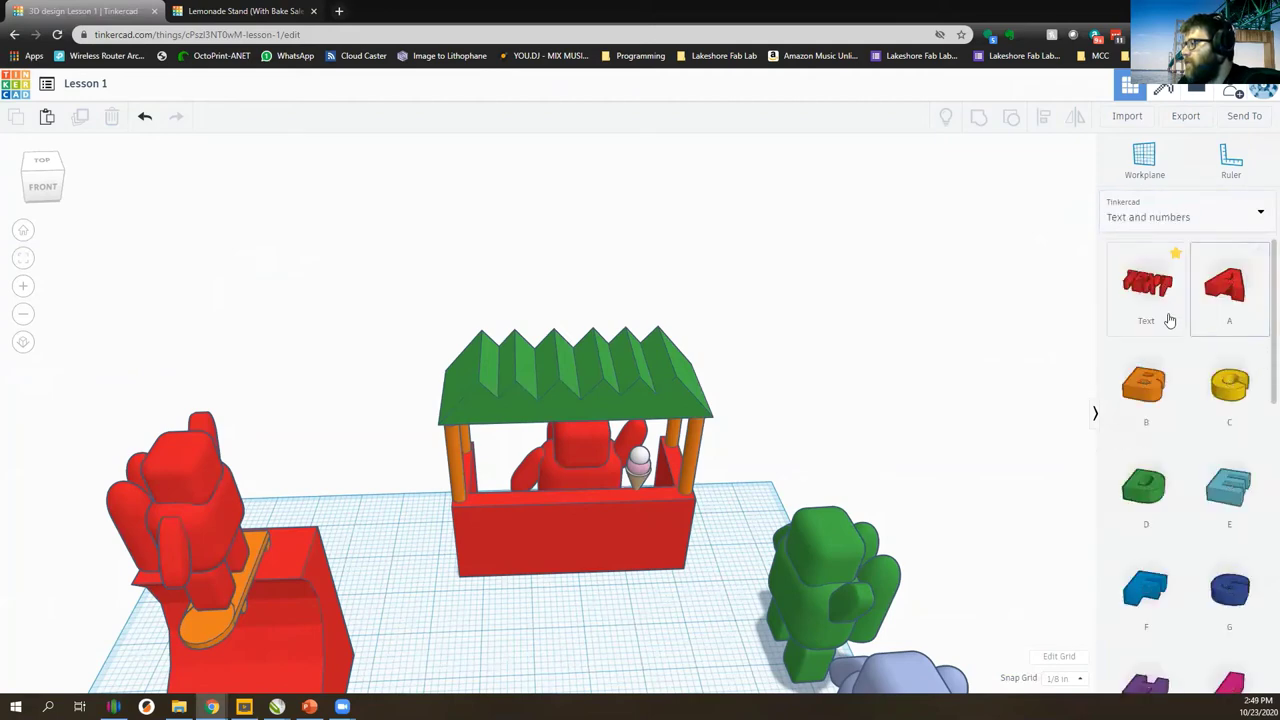
pyautogui.scroll(-8, 1185, 400)
pyautogui.scroll(8, 1225, 457)
pyautogui.moveTo(987, 374); pyautogui.dragTo(707, 560)
pyautogui.moveTo(707, 560); pyautogui.dragTo(657, 443, button='right')
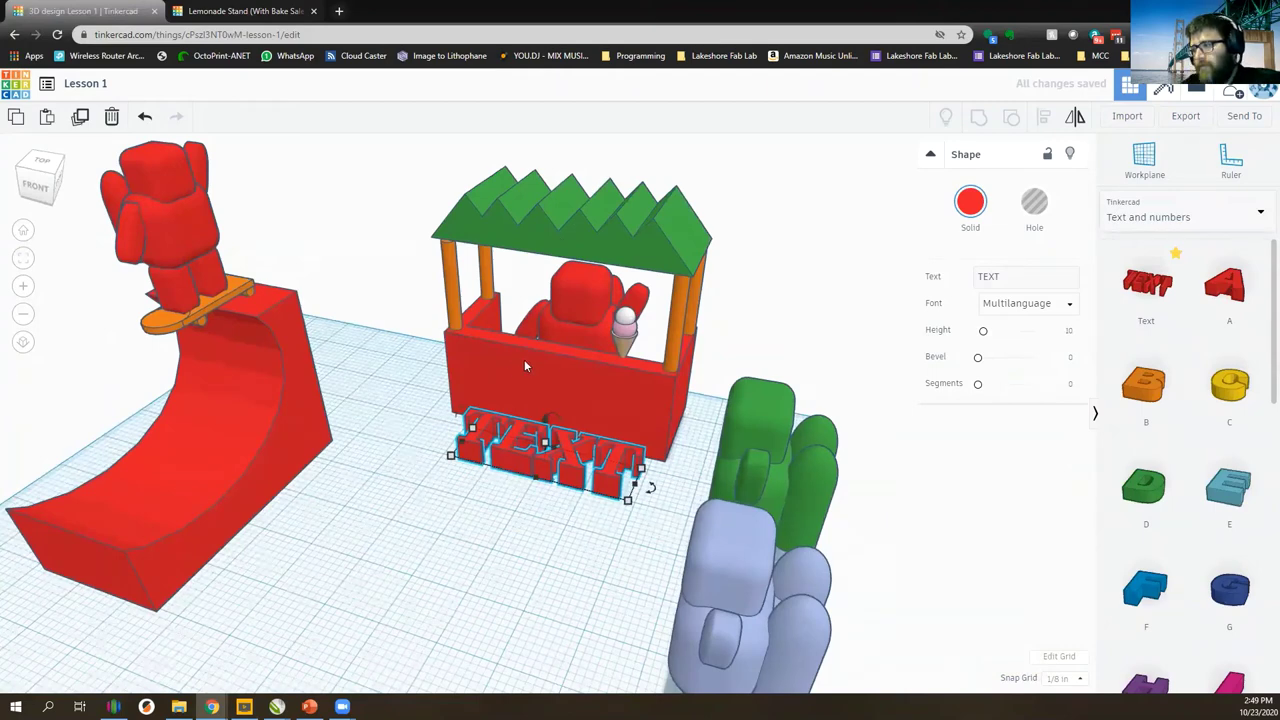
pyautogui.moveTo(519, 449); pyautogui.dragTo(447, 480)
pyautogui.press('Delete')
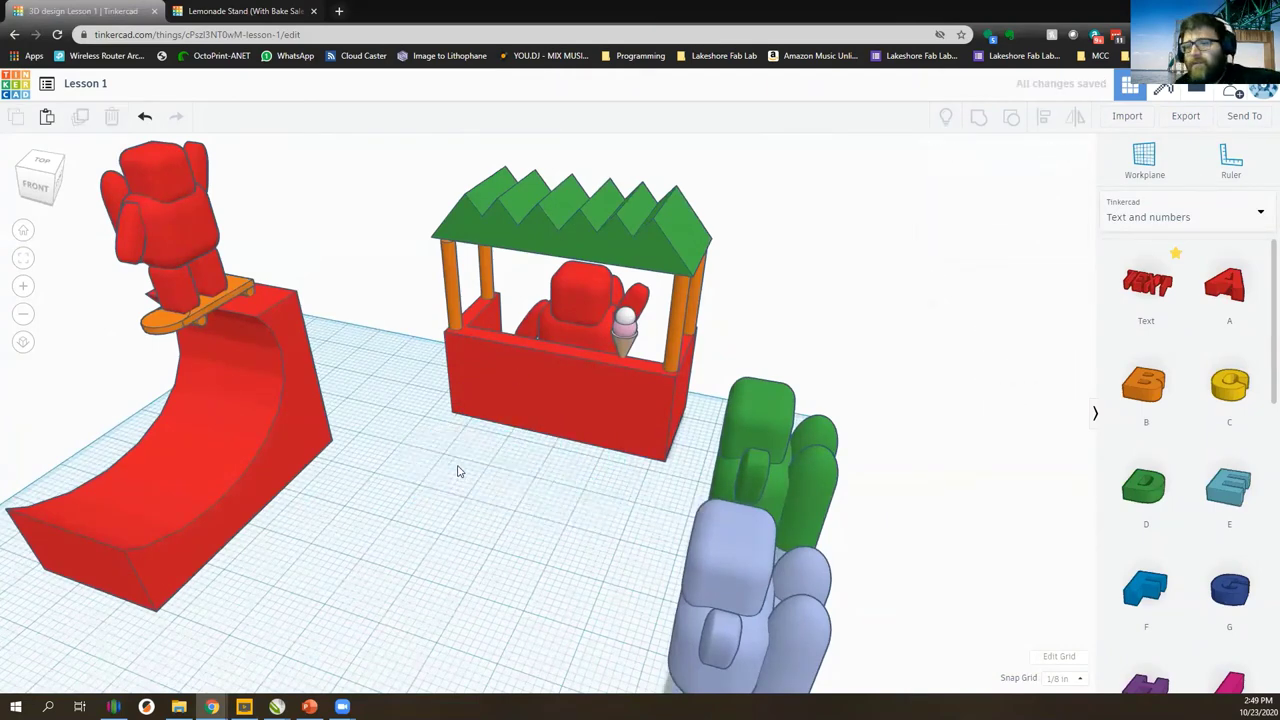
# Place a workplane on the counter's front face and add a Text shape centered on it.
pyautogui.click(1146, 163)
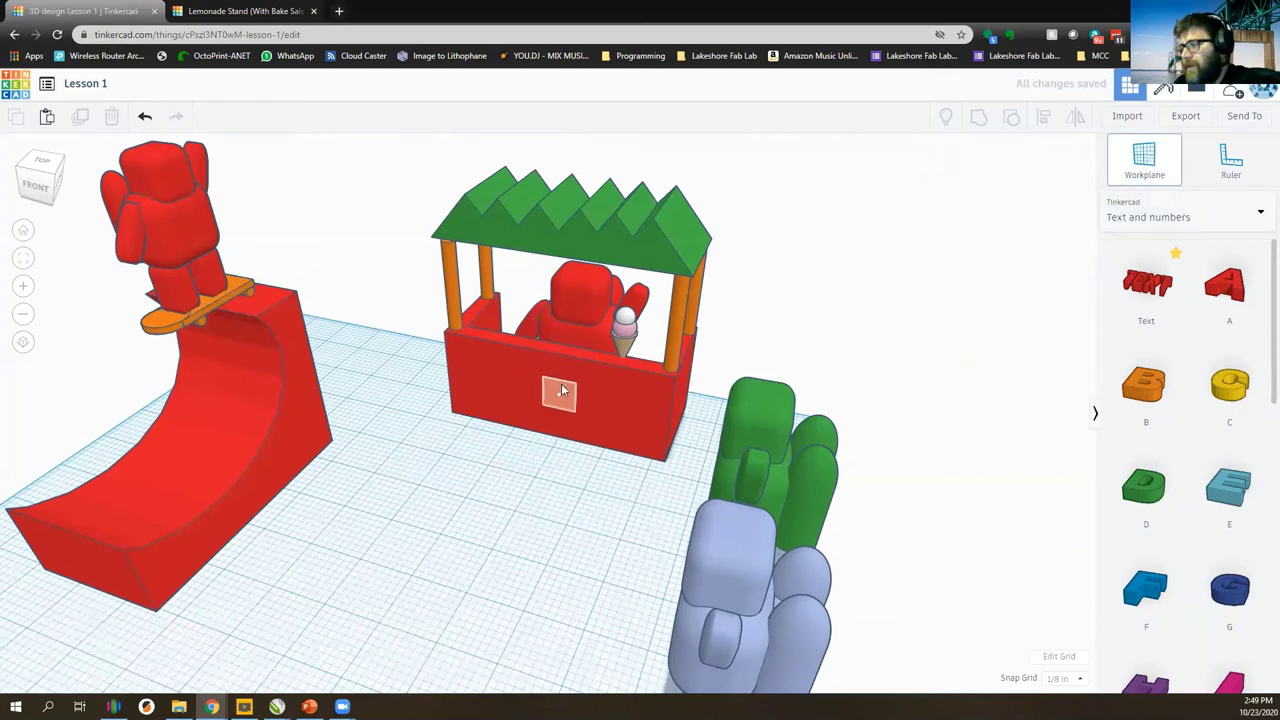
pyautogui.click(561, 392)
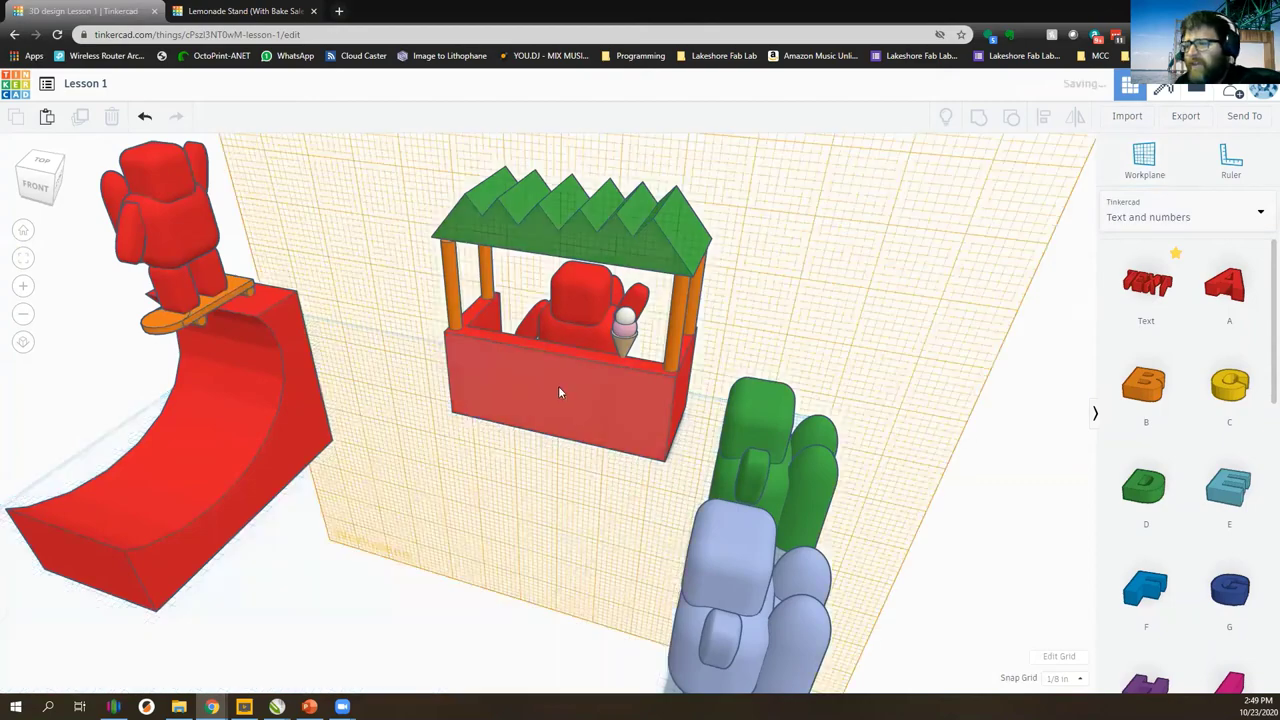
pyautogui.moveTo(1157, 288); pyautogui.dragTo(647, 469)
pyautogui.moveTo(647, 469); pyautogui.dragTo(606, 356, button='right')
pyautogui.moveTo(600, 352); pyautogui.dragTo(589, 363)
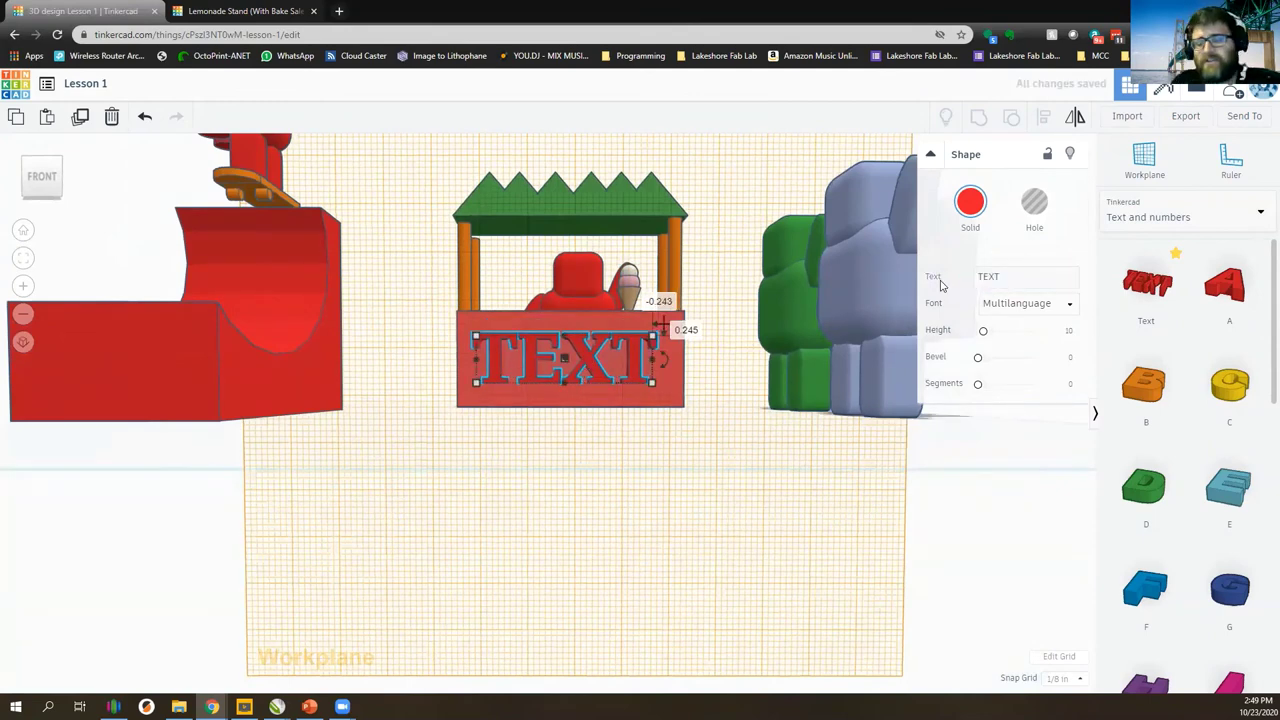
# Change the text to ICE CREAM in Sans Mono and fit it centrally on the counter front, about 0.64 in tall.
pyautogui.click(1015, 275)
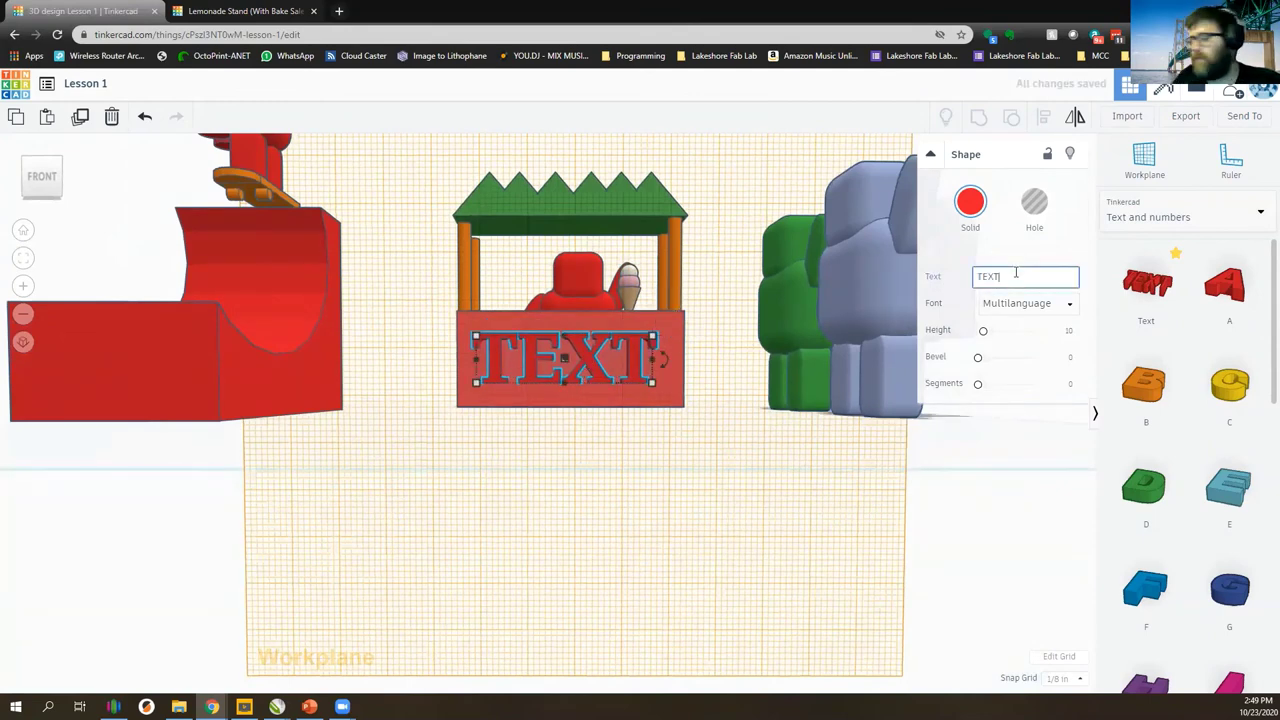
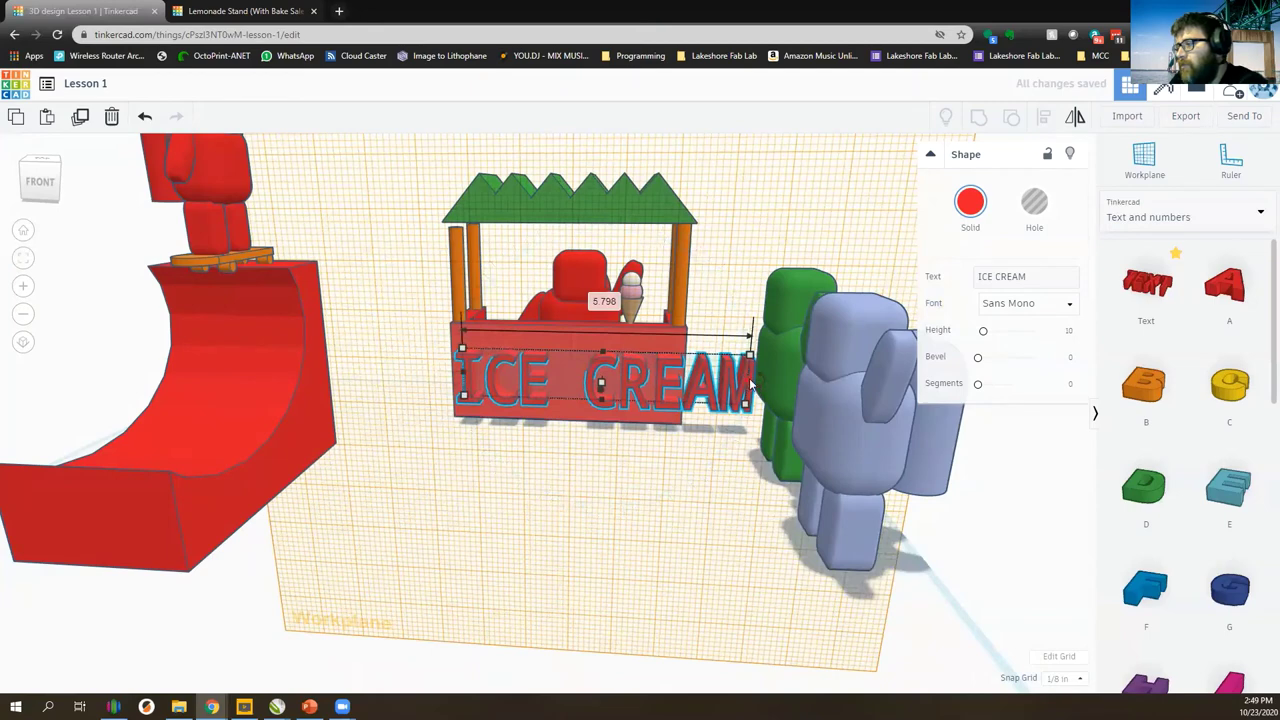
pyautogui.moveTo(573, 357); pyautogui.dragTo(575, 372)
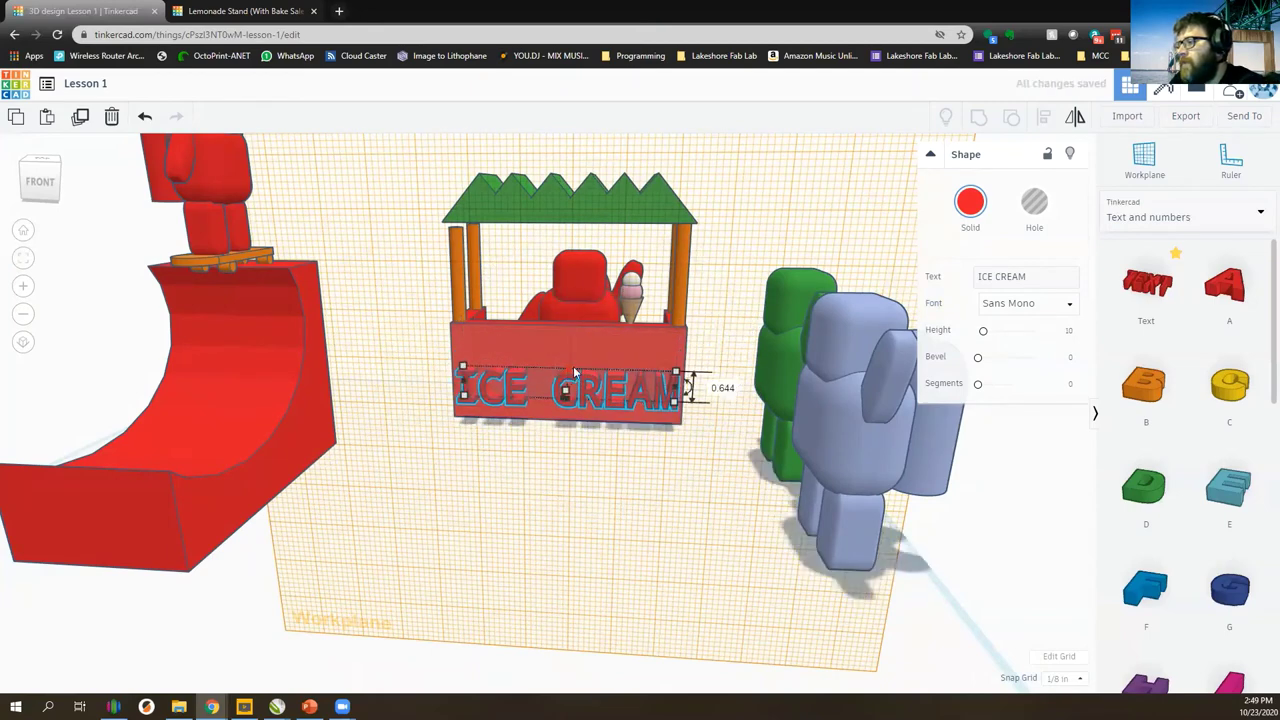
pyautogui.press('Up')
pyautogui.press('Up')
pyautogui.press('Up')
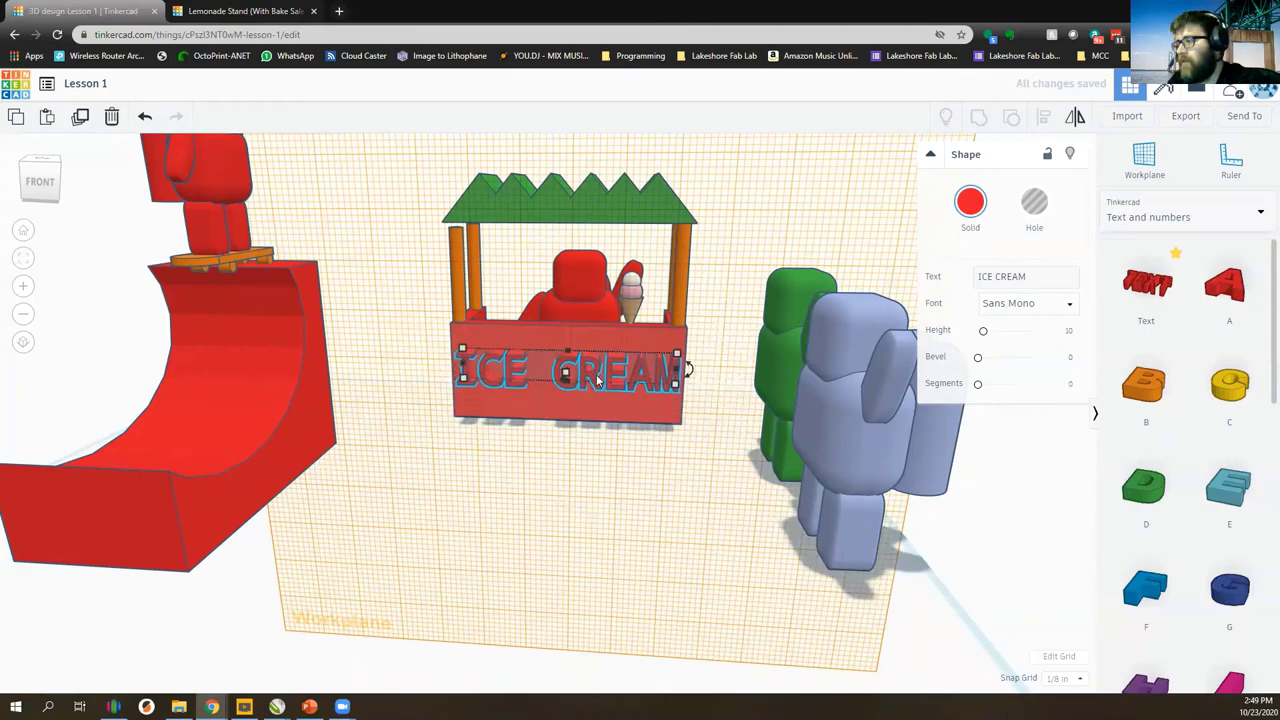
# Push the ICE CREAM lettering back into the counter's front face so that only a thin part protrudes.
pyautogui.moveTo(580, 391); pyautogui.dragTo(486, 362, button='right')
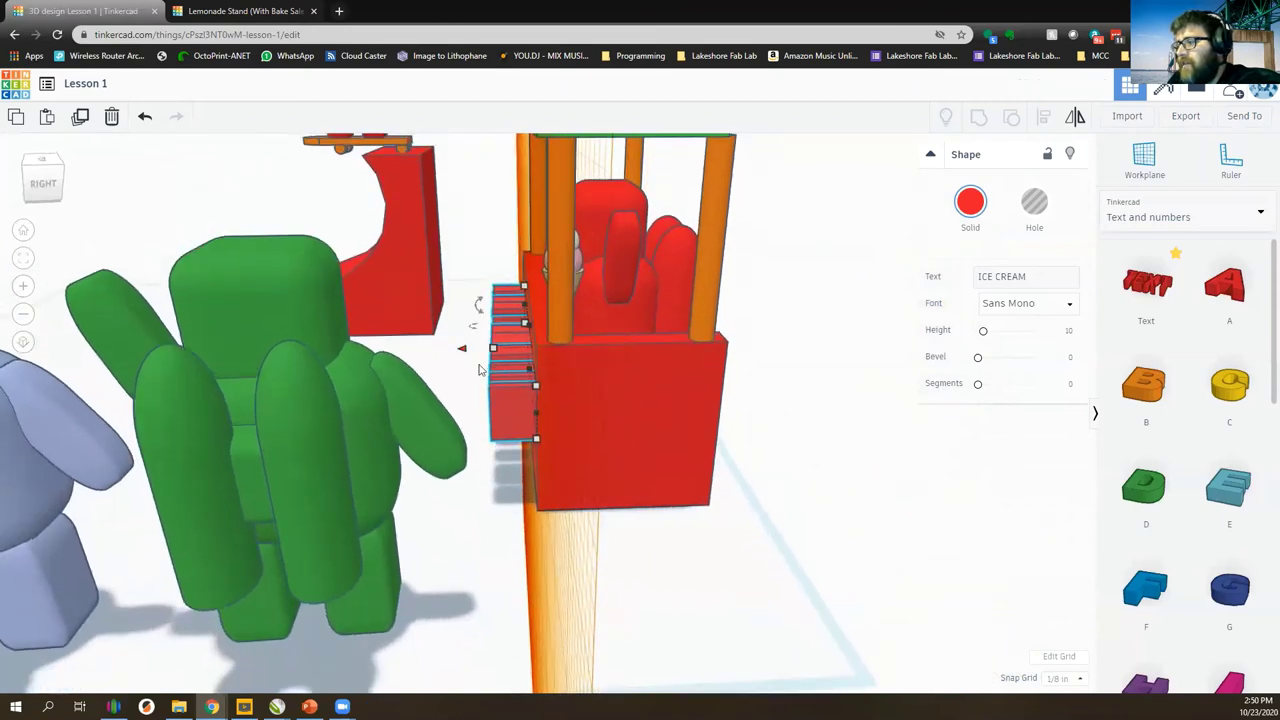
pyautogui.moveTo(464, 351)
pyautogui.mouseDown()
pyautogui.moveTo(437, 352)
pyautogui.moveTo(456, 353)
pyautogui.mouseUp()
pyautogui.moveTo(554, 395); pyautogui.dragTo(534, 339, button='right')
pyautogui.scroll(2, 533, 334)
pyautogui.moveTo(506, 385); pyautogui.dragTo(706, 395, button='right')
pyautogui.scroll(-2, 634, 381)
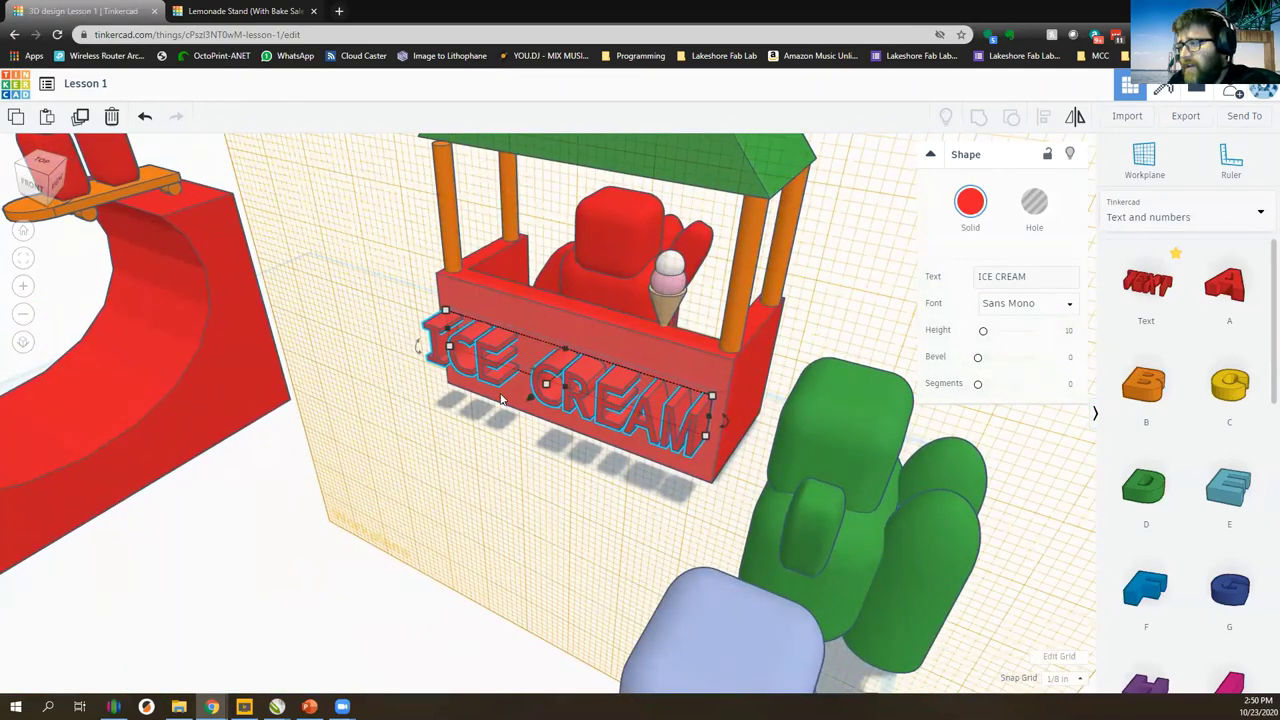
pyautogui.moveTo(578, 434); pyautogui.dragTo(600, 510, button='right')
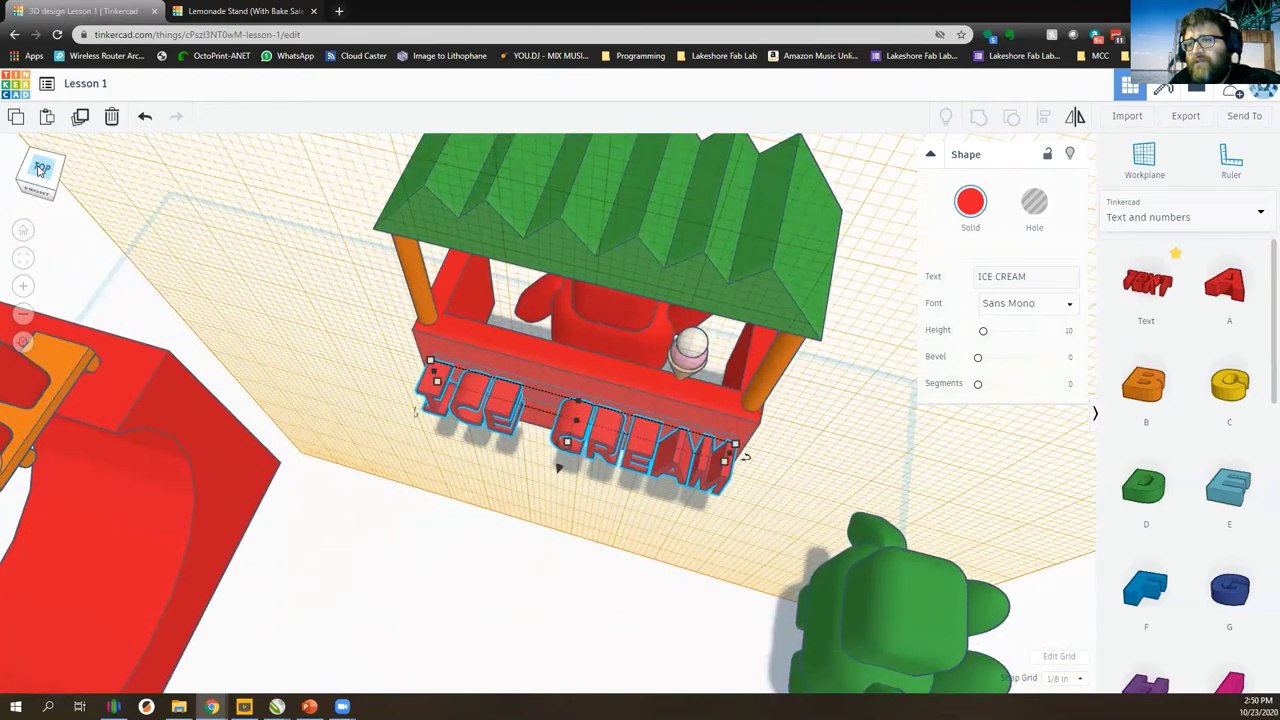
pyautogui.click(42, 170)
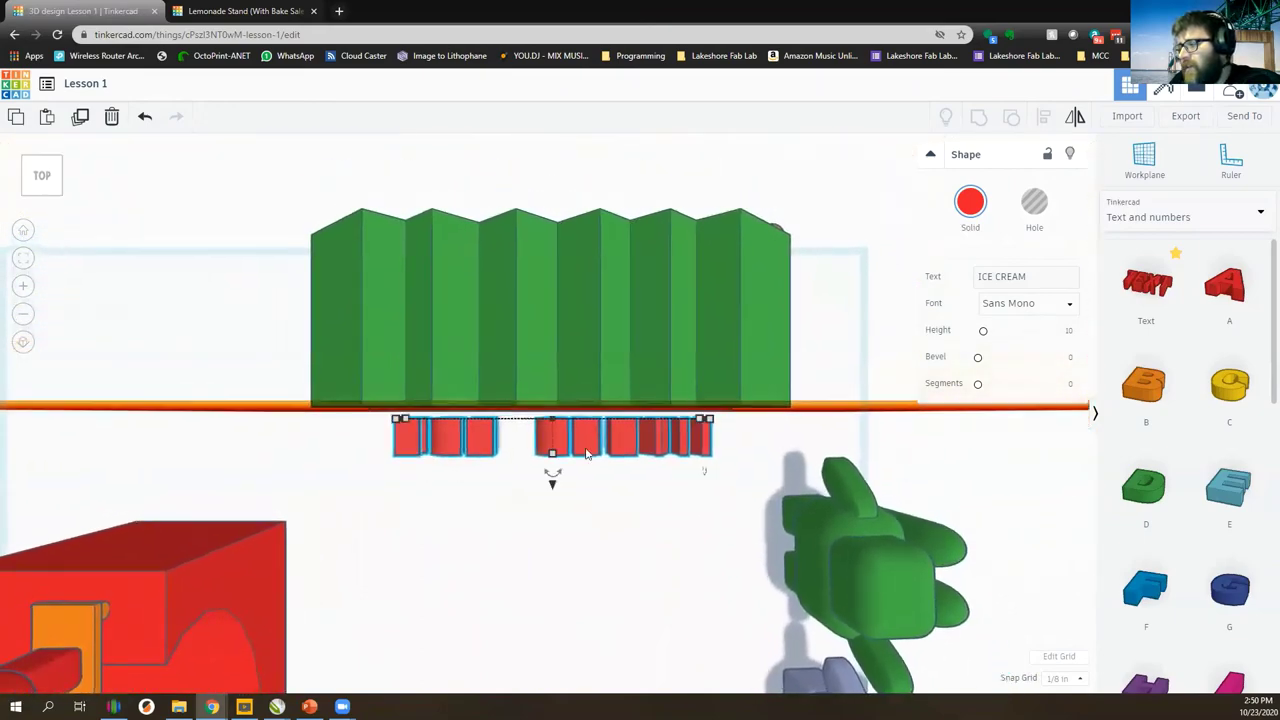
pyautogui.moveTo(554, 487); pyautogui.dragTo(565, 443)
pyautogui.moveTo(565, 443); pyautogui.dragTo(541, 383, button='right')
pyautogui.moveTo(547, 383); pyautogui.dragTo(548, 375)
# Color the ICE CREAM lettering blue.
pyautogui.moveTo(558, 390); pyautogui.dragTo(568, 362, button='right')
pyautogui.click(968, 203)
pyautogui.click(1070, 320)
pyautogui.scroll(-5, 625, 388)
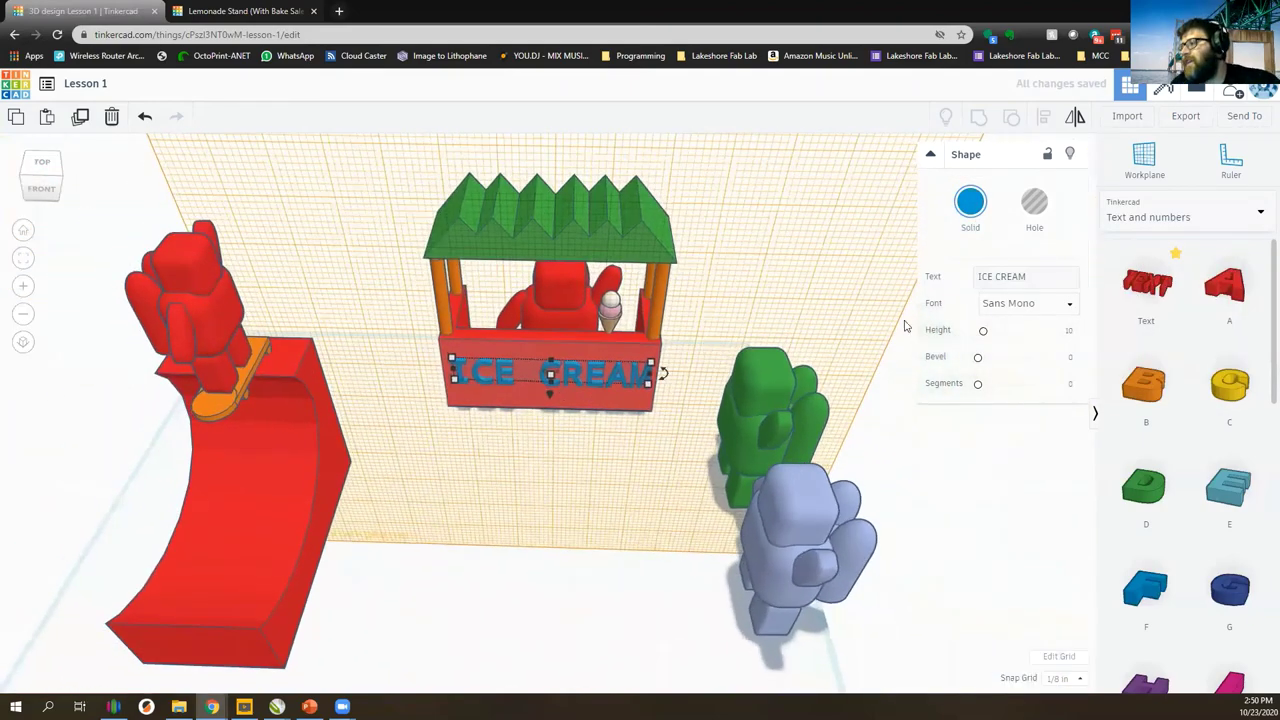
# Reset the workplane from the counter's front face to the ground grid.
pyautogui.click(1155, 157)
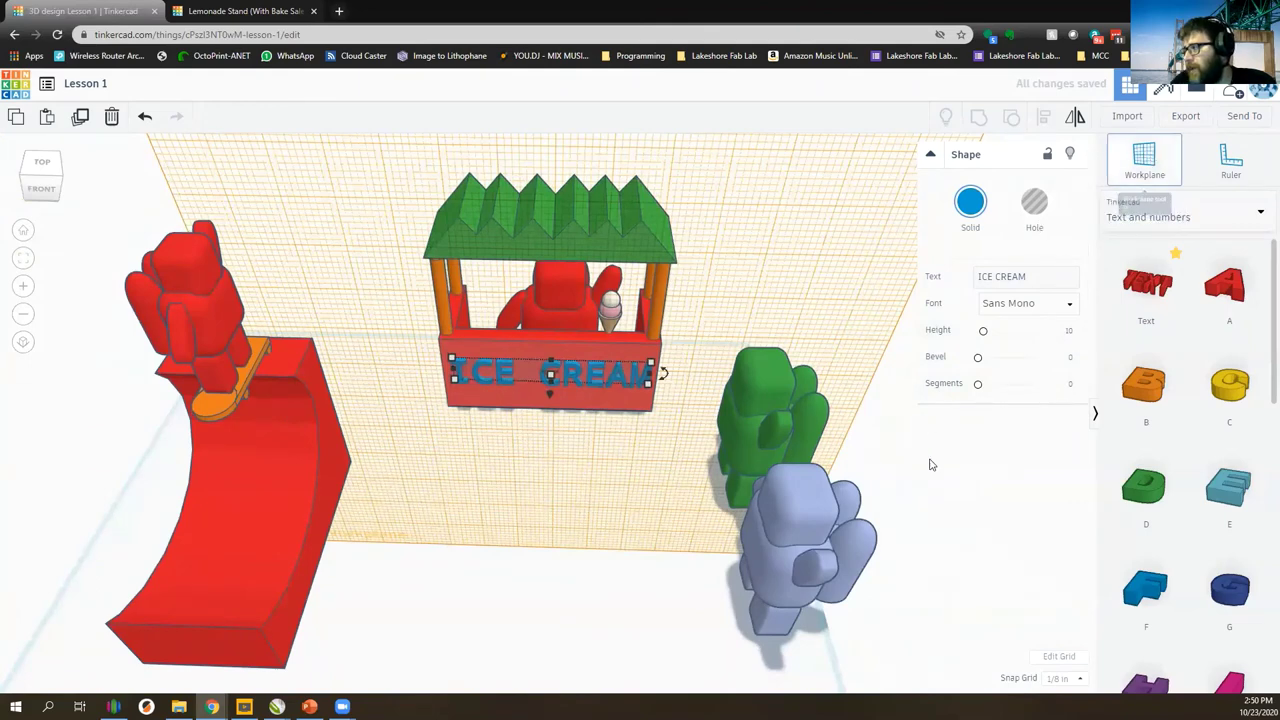
pyautogui.click(1005, 483)
pyautogui.scroll(-3, 1005, 483)
pyautogui.click(1144, 163)
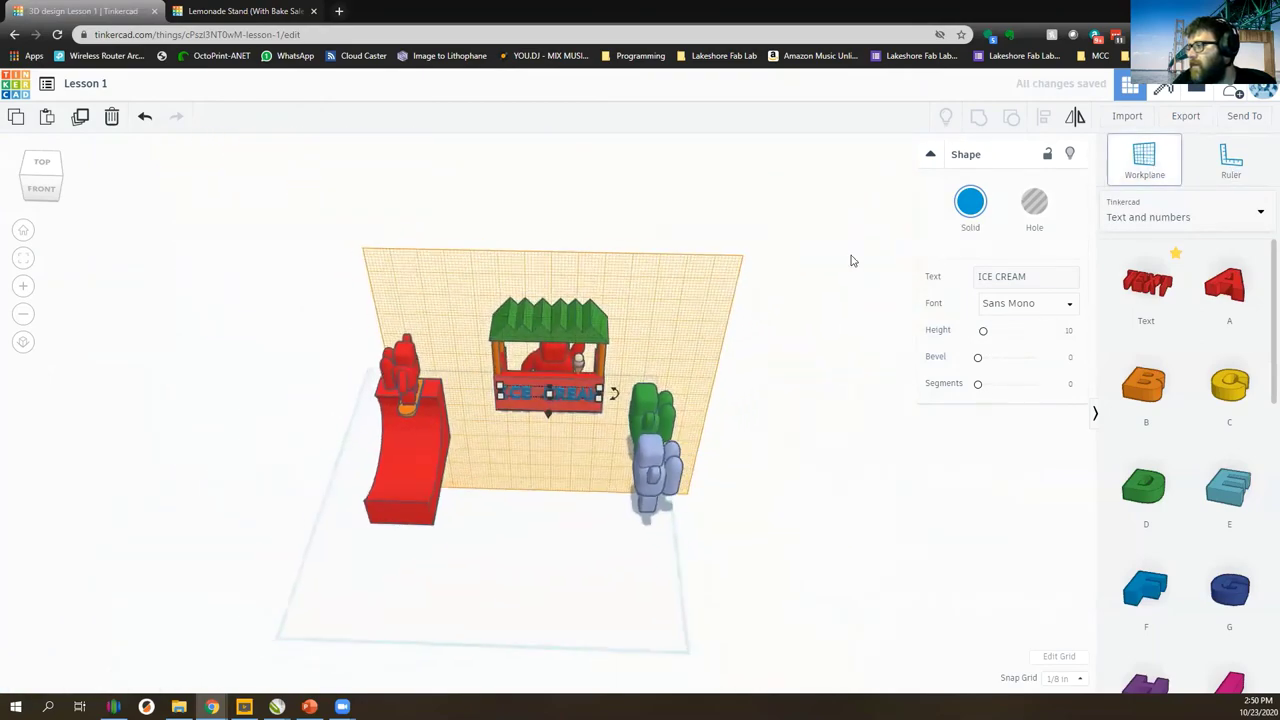
pyautogui.click(837, 209)
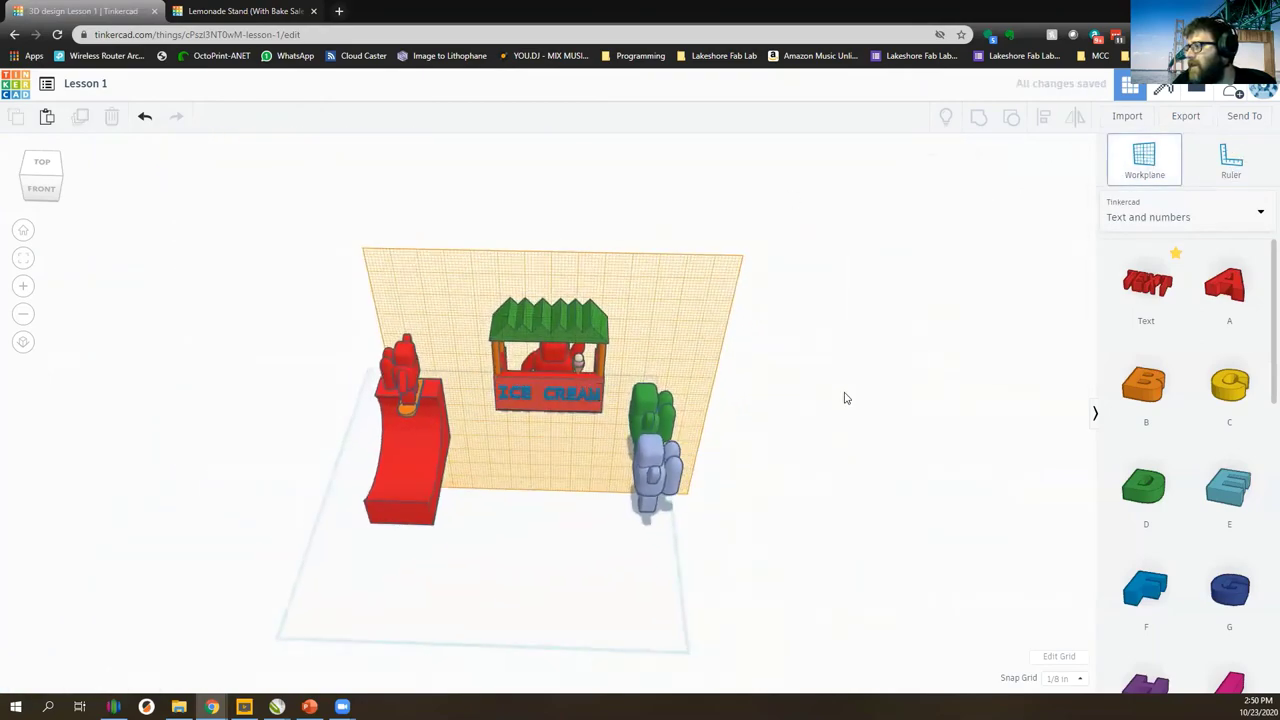
pyautogui.moveTo(769, 400); pyautogui.dragTo(708, 326, button='right')
pyautogui.click(1144, 156)
pyautogui.click(858, 358)
pyautogui.scroll(8, 666, 342)
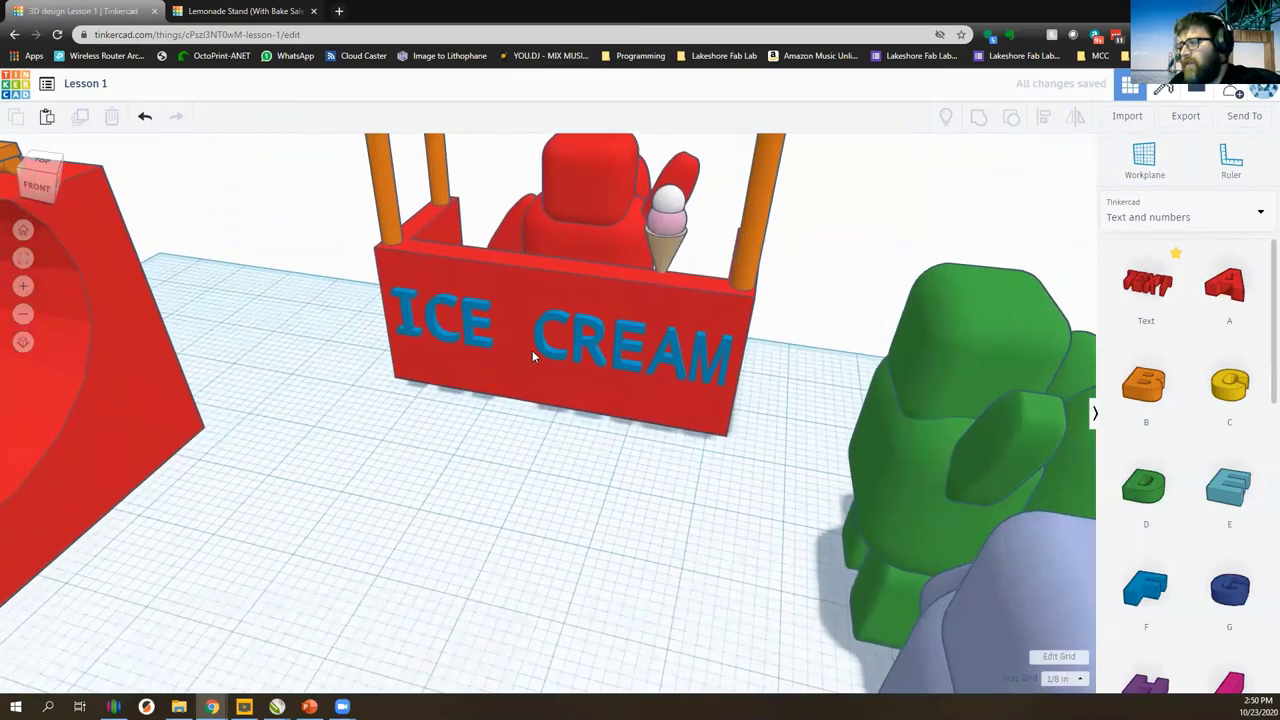
# Select the ICE CREAM lettering together with the stand and group them into one shape.
pyautogui.click(560, 317)
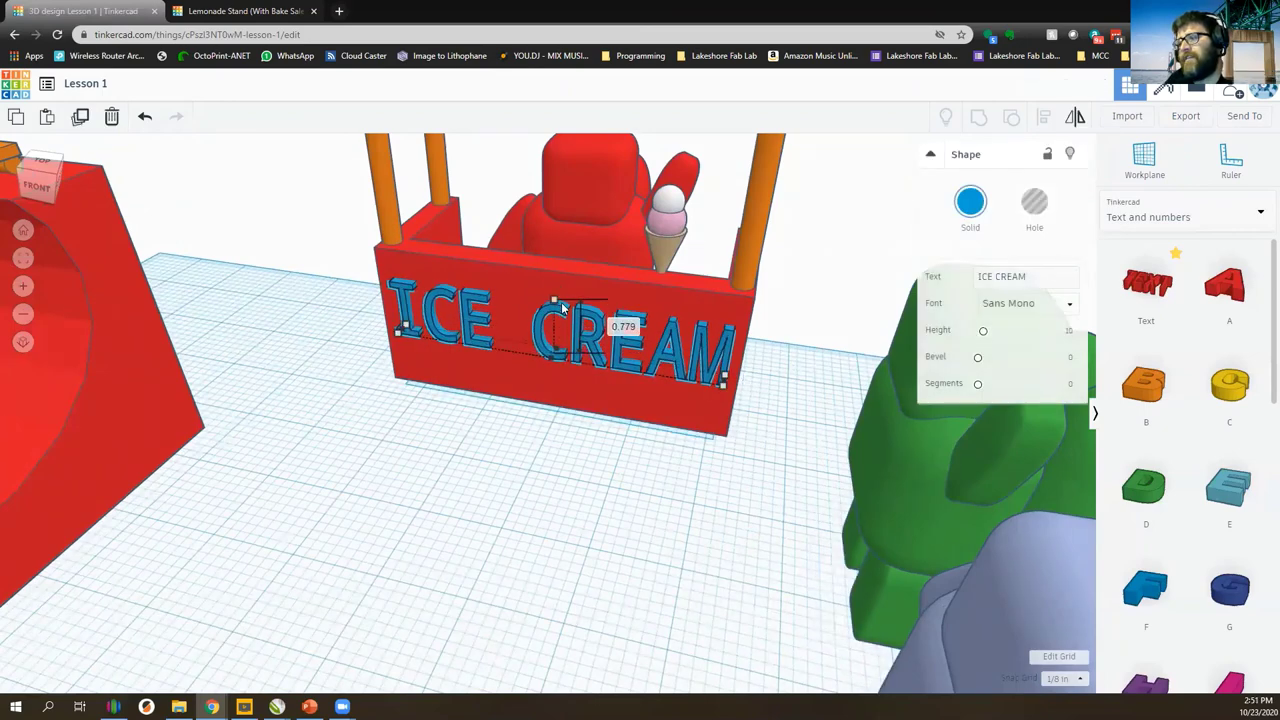
pyautogui.keyDown('shift'); pyautogui.click(498, 275); pyautogui.keyUp('shift')
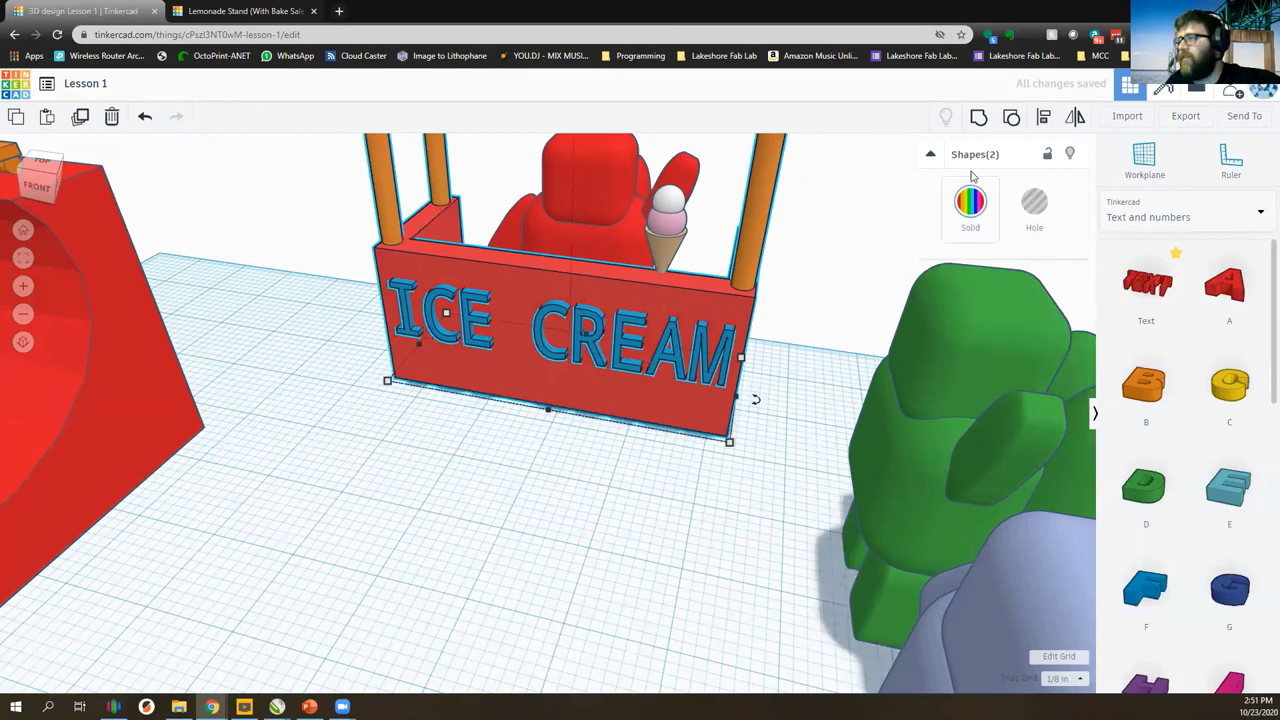
pyautogui.click(980, 125)
pyautogui.scroll(-5, 634, 449)
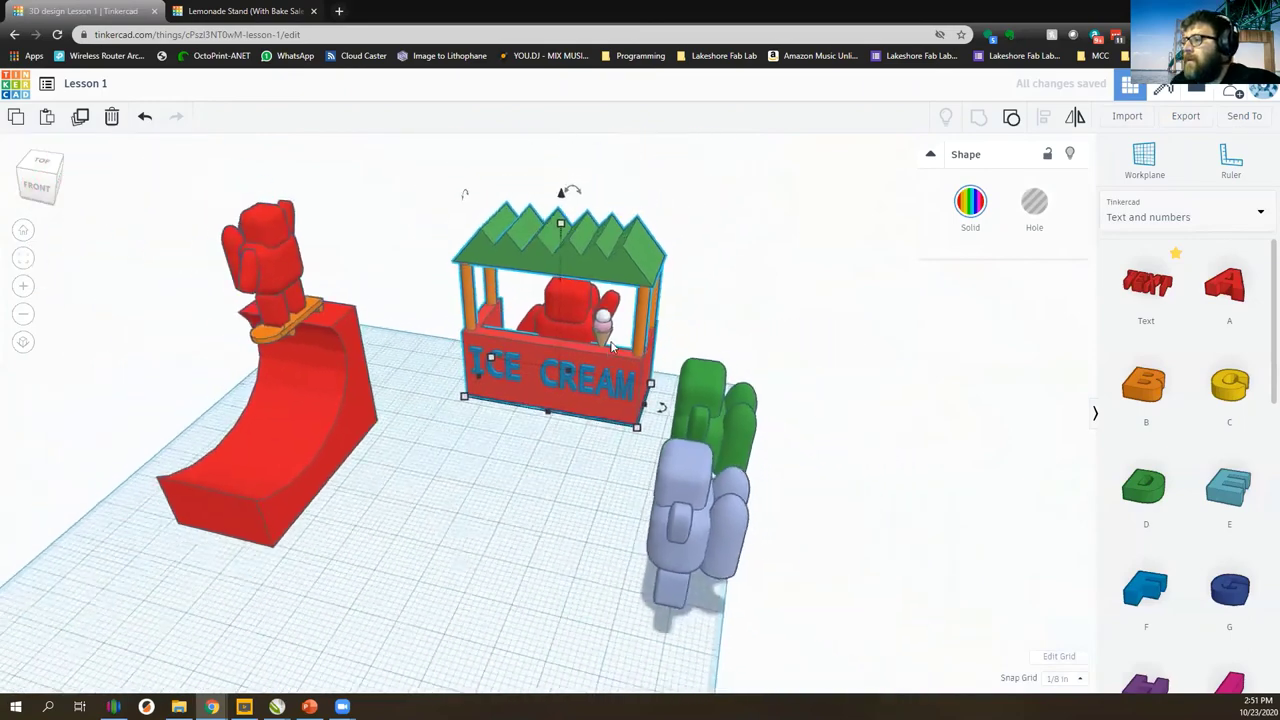
# Move the grouped stand away from its place around the Astrobot and undo that move.
pyautogui.moveTo(609, 344); pyautogui.dragTo(493, 388)
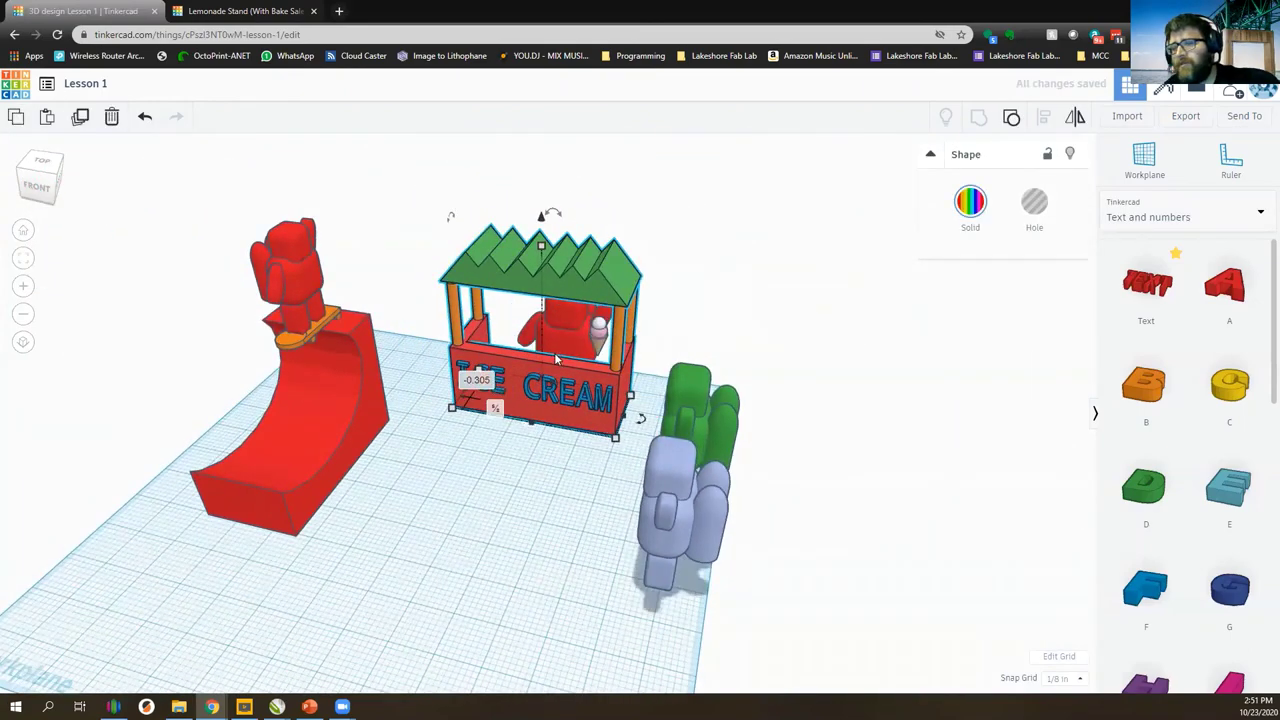
pyautogui.click(145, 116)
pyautogui.click(776, 276)
pyautogui.moveTo(776, 276); pyautogui.dragTo(694, 230, button='right')
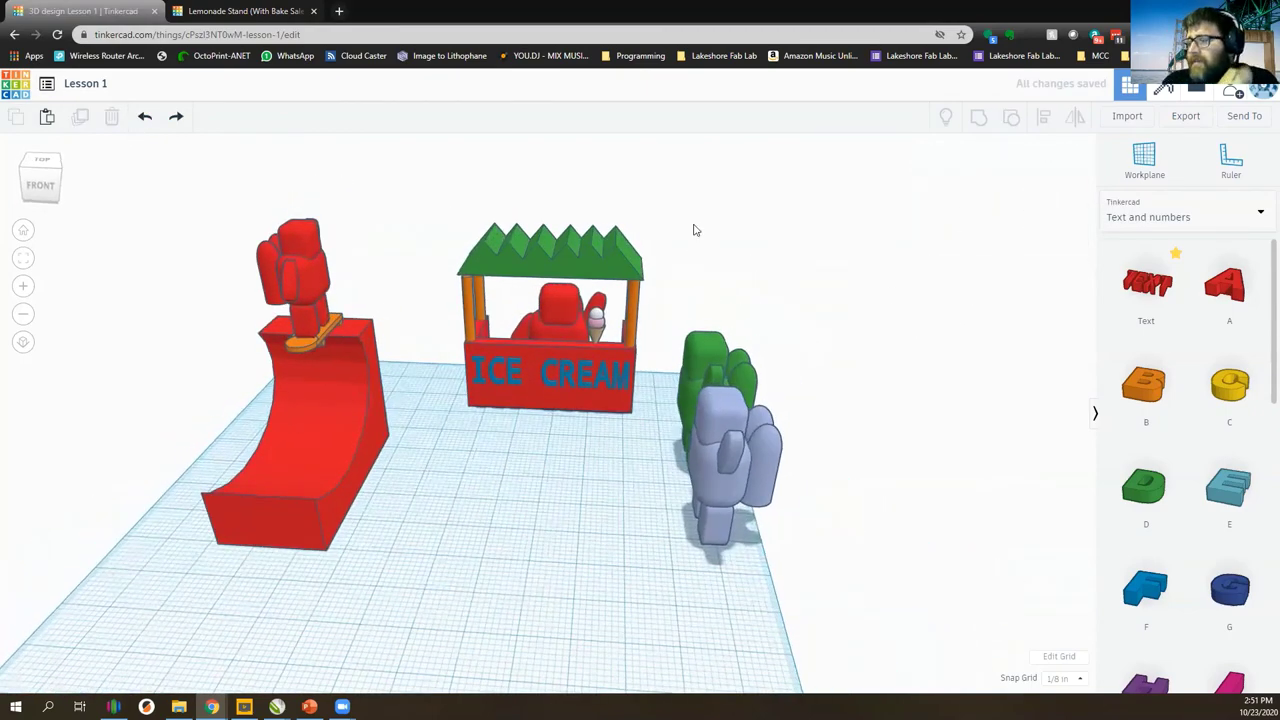